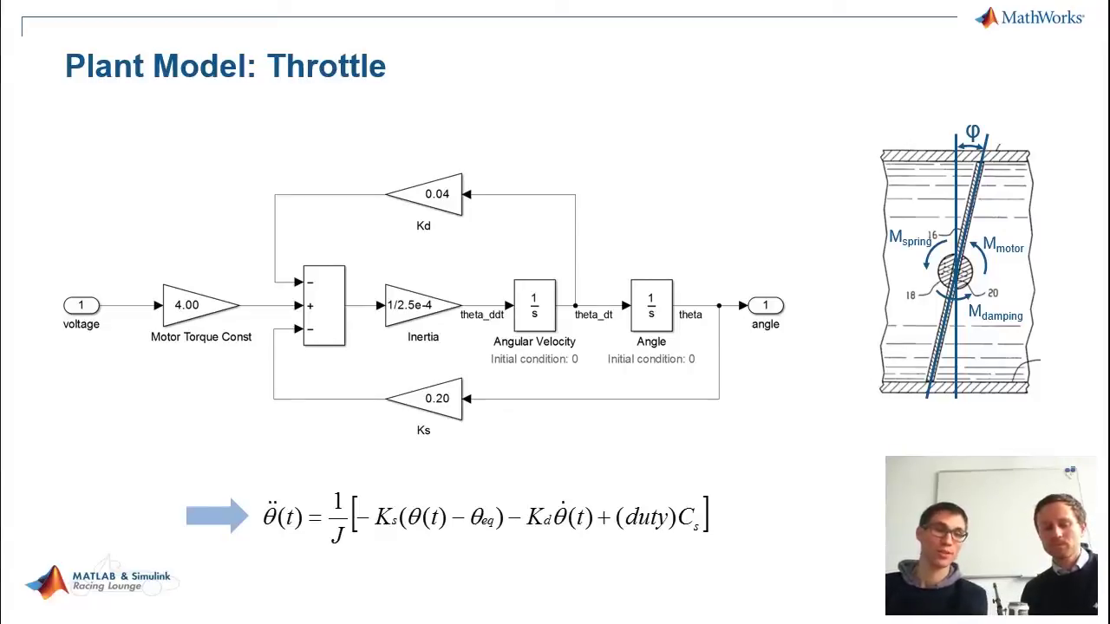
Switch from the presentation to the start_model diagram in Simulink and inspect its voltage input and angle output.
key(alt+Tab)
key(alt+Tab)
key(alt+Tab)
key(alt+Tab)
key(alt+Tab)
key(alt+Tab)
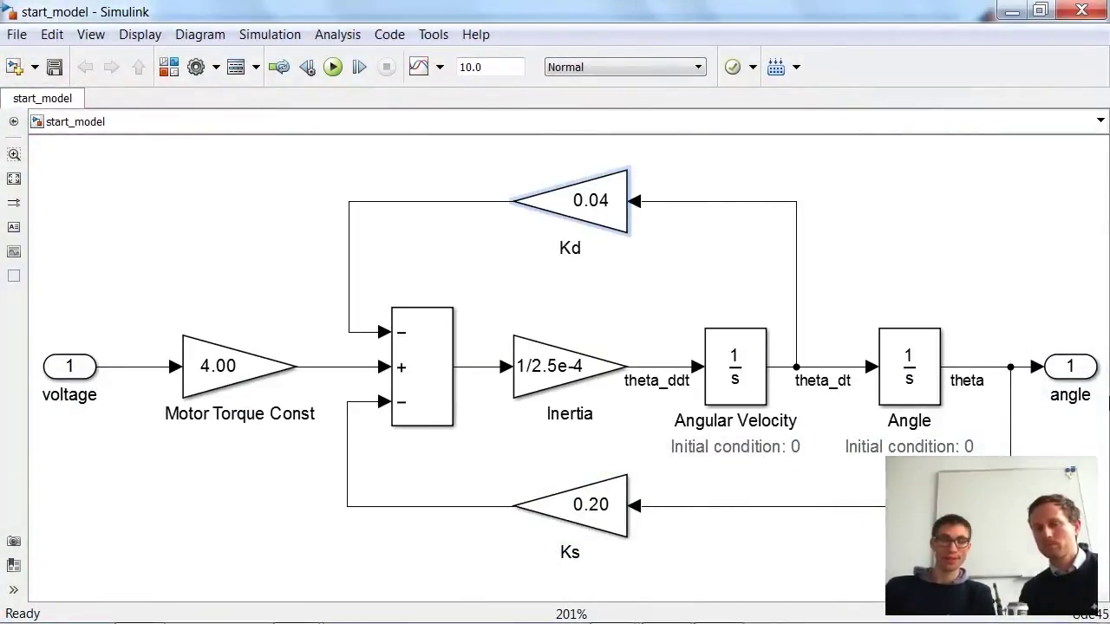
click(87, 365)
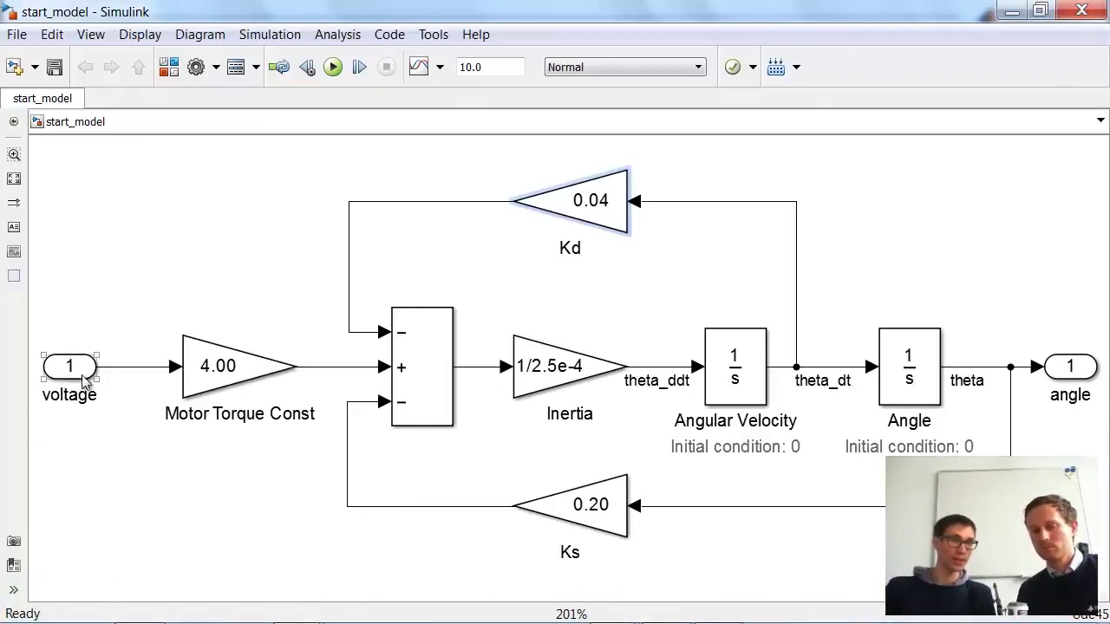
click(1006, 375)
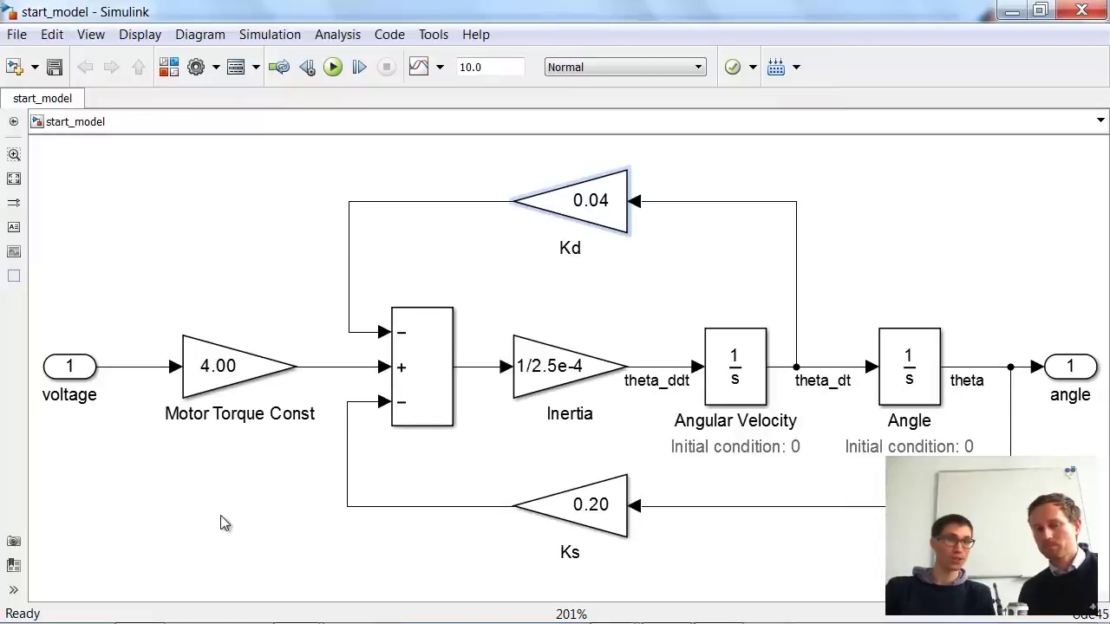
Group all blocks between the voltage input and the angle output into a subsystem and widen its block.
drag(165, 566, 1018, 157)
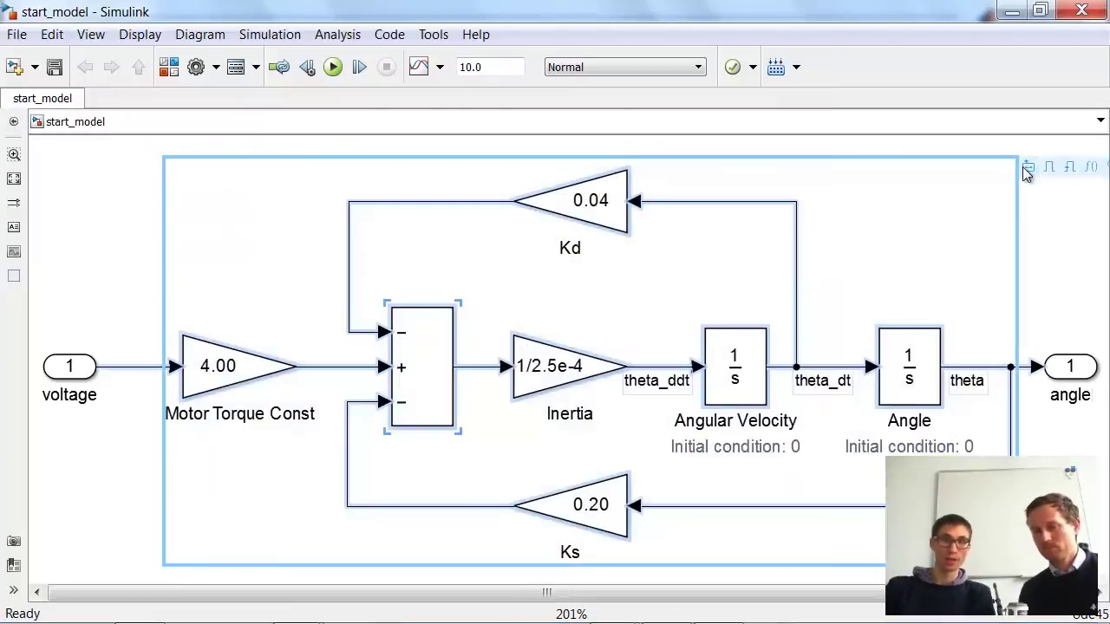
click(1027, 169)
drag(581, 377, 577, 386)
click(580, 391)
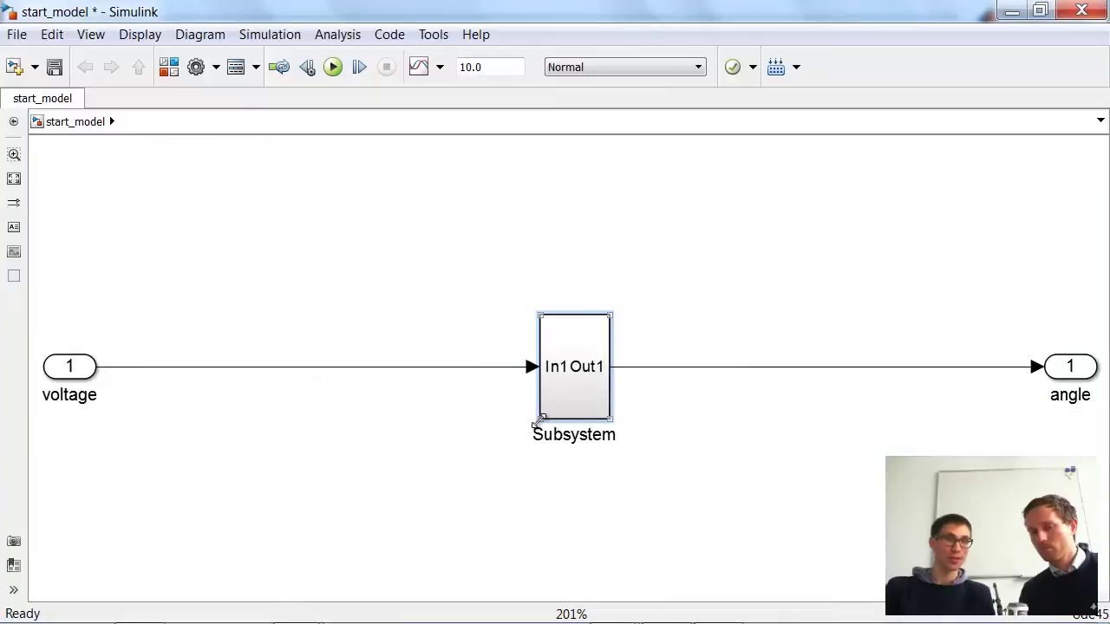
drag(537, 421, 435, 423)
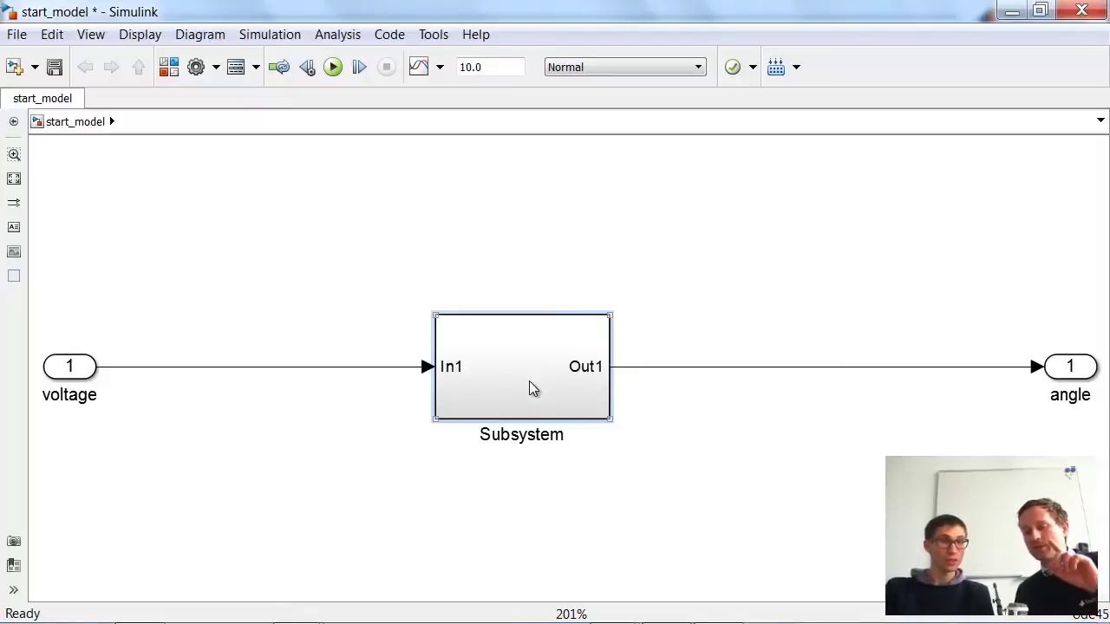
drag(364, 496, 690, 236)
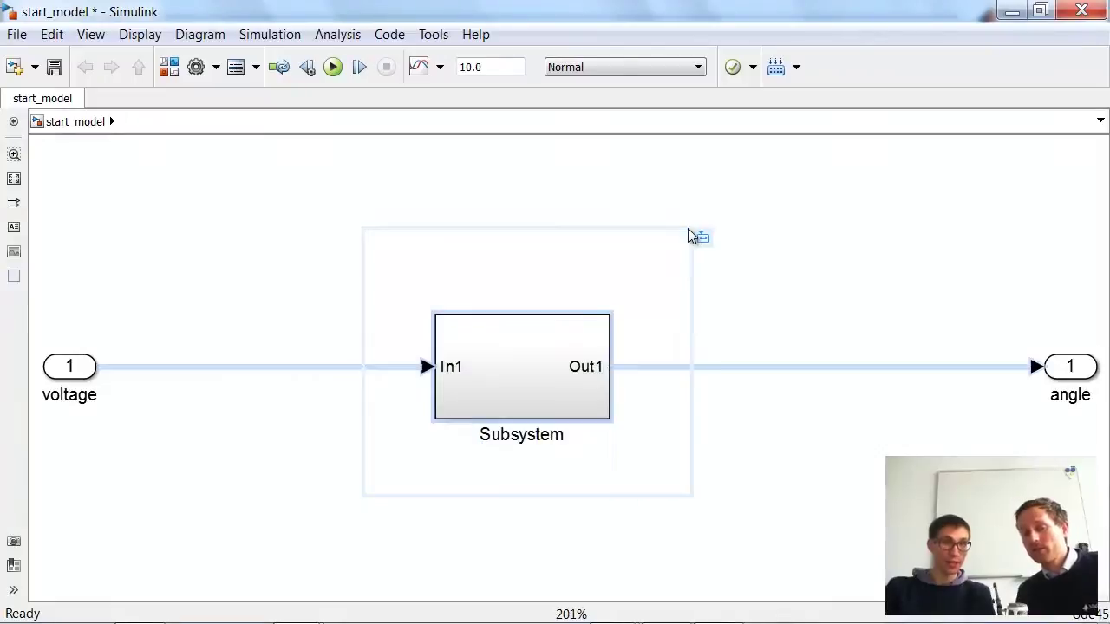
mouse_move(706, 241)
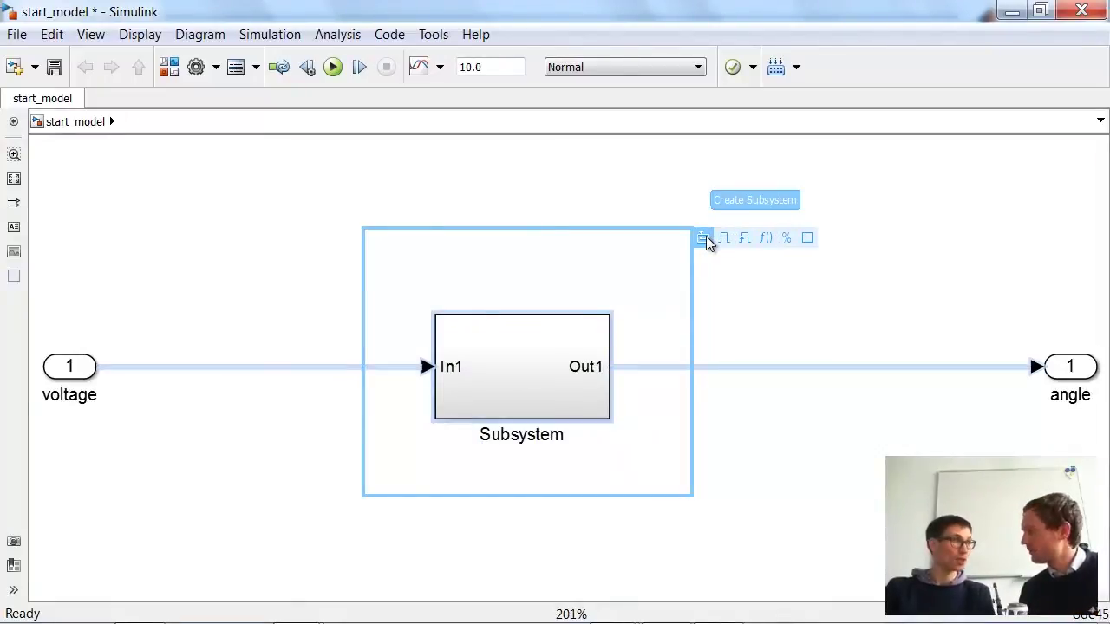
click(728, 288)
click(533, 385)
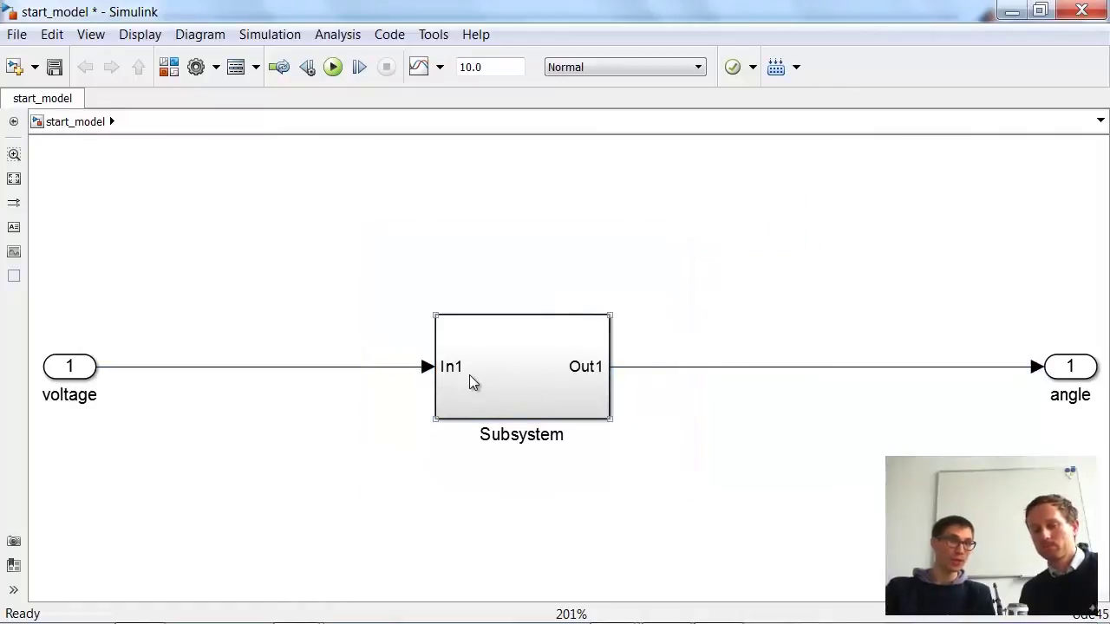
click(331, 381)
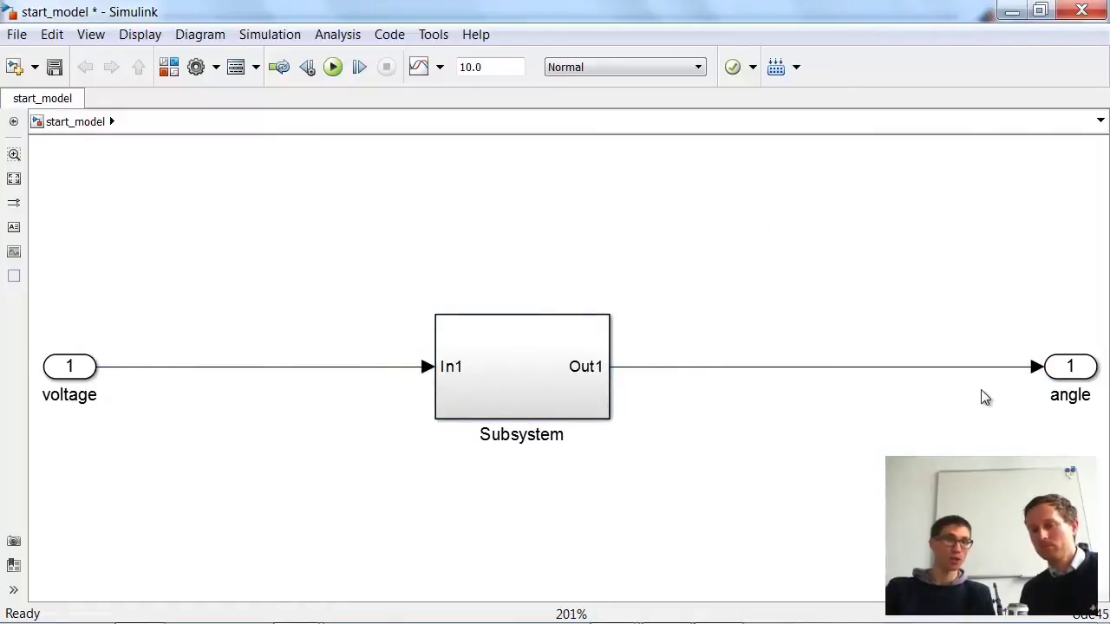
Rename the new subsystem as Plant.
click(531, 434)
double_click(531, 434)
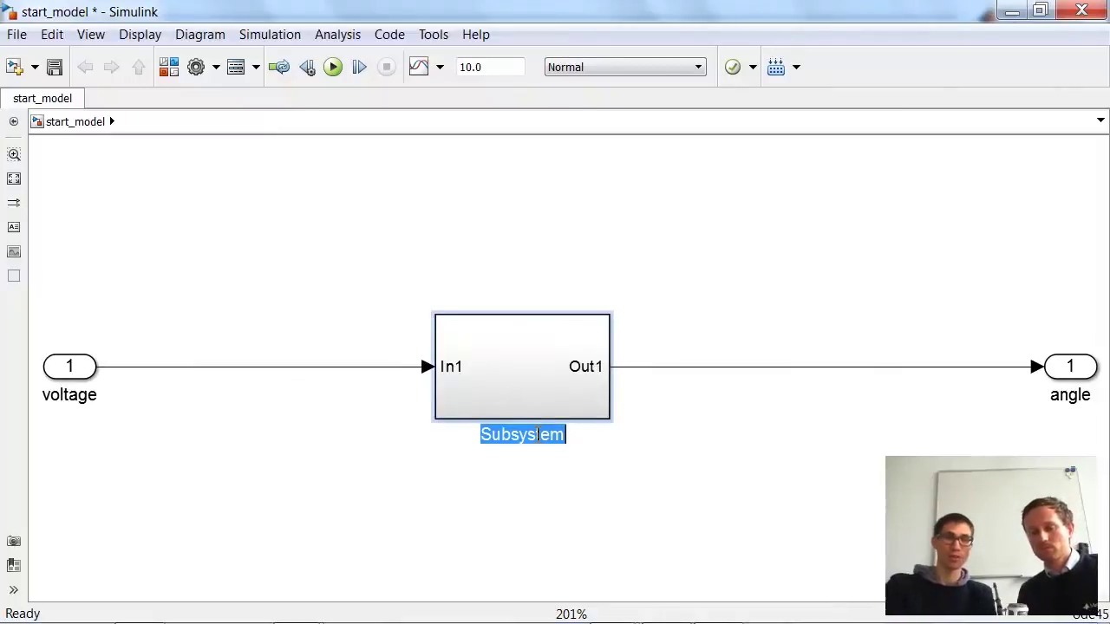
text(Pla)
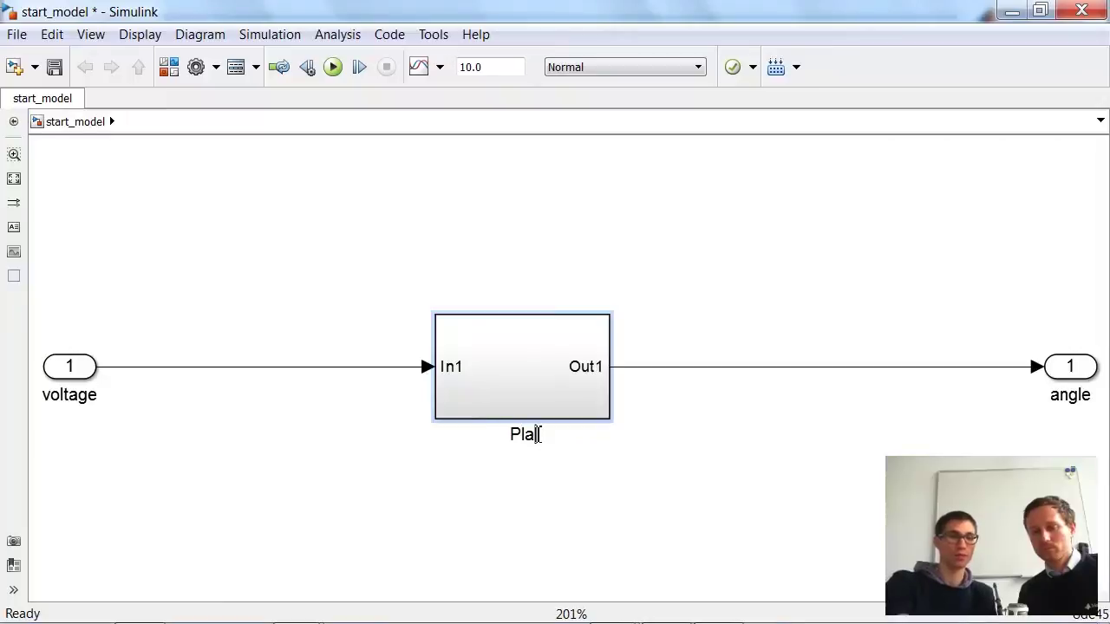
text(nt)
click(750, 540)
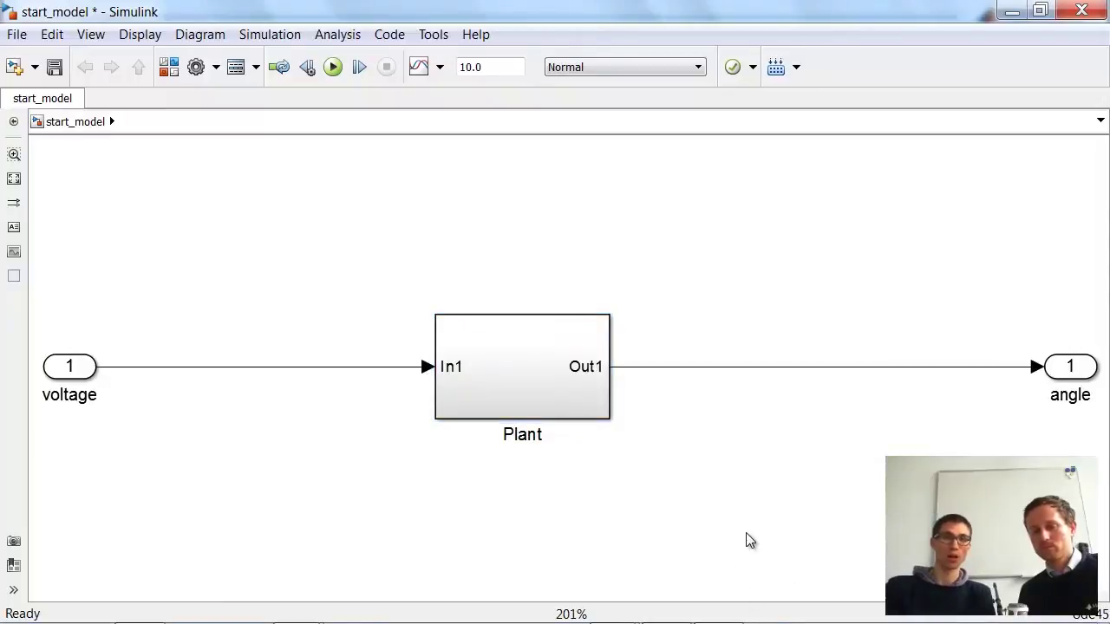
Add a continuous PID Controller block and insert it into the signal line between the voltage input and the Plant.
double_click(313, 337)
text(pid)
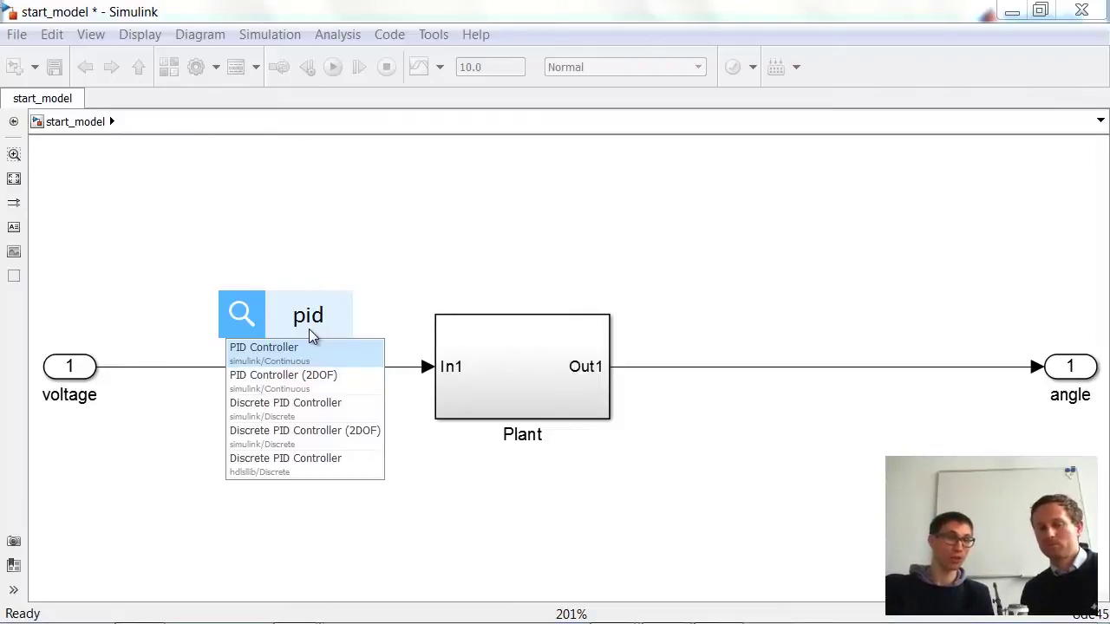
key(Return)
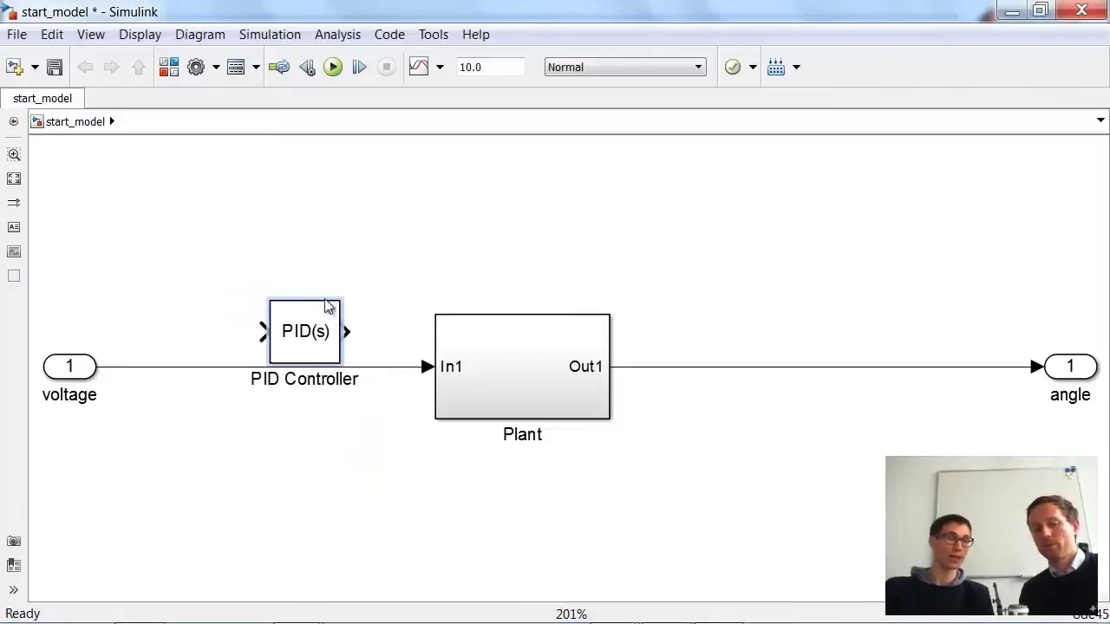
drag(308, 332, 315, 364)
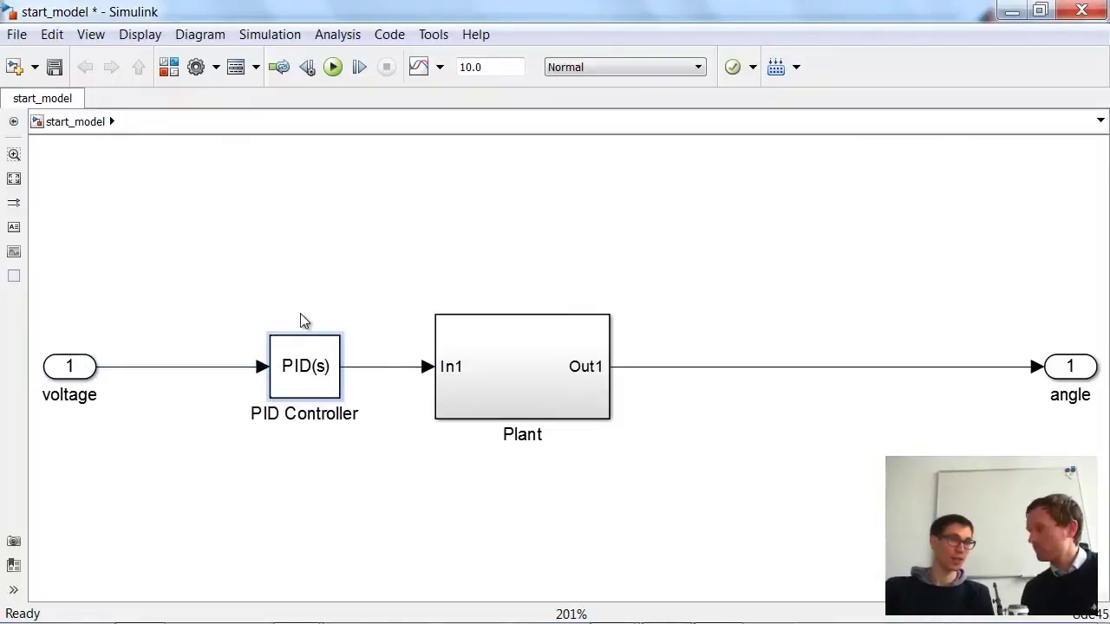
drag(315, 382, 337, 381)
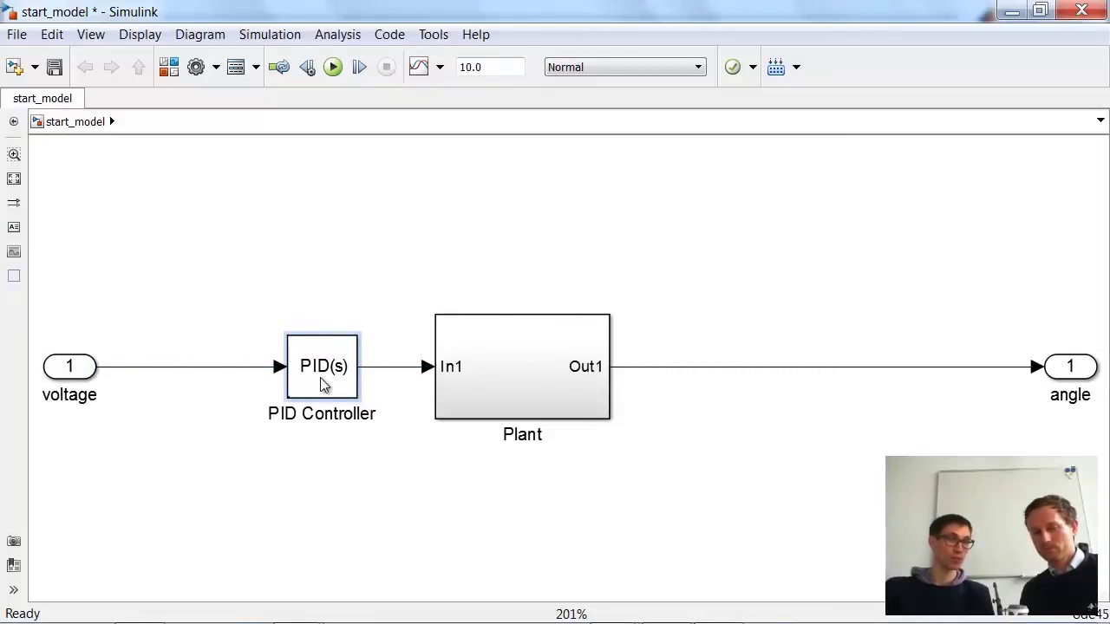
Delete the voltage input port together with its line to the PID Controller.
drag(53, 433, 213, 329)
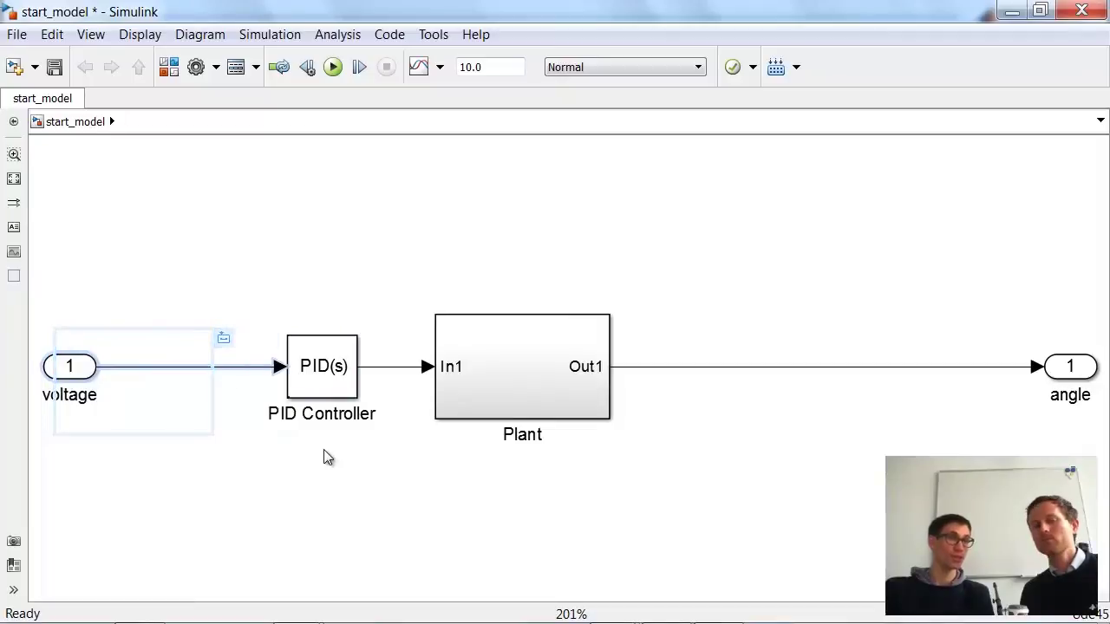
key(Delete)
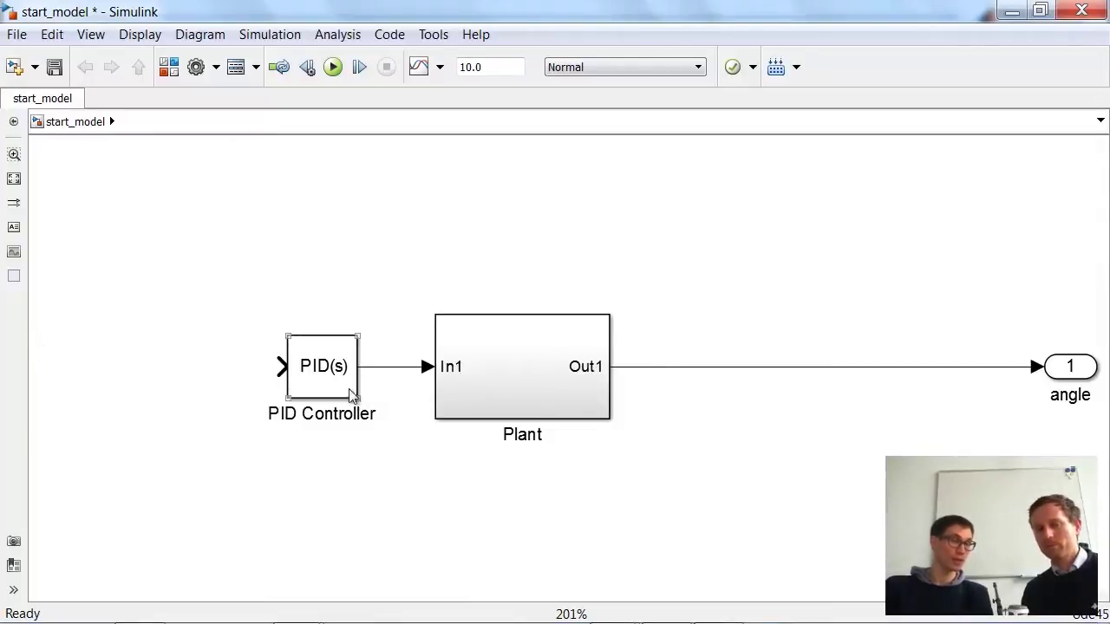
click(539, 399)
click(872, 386)
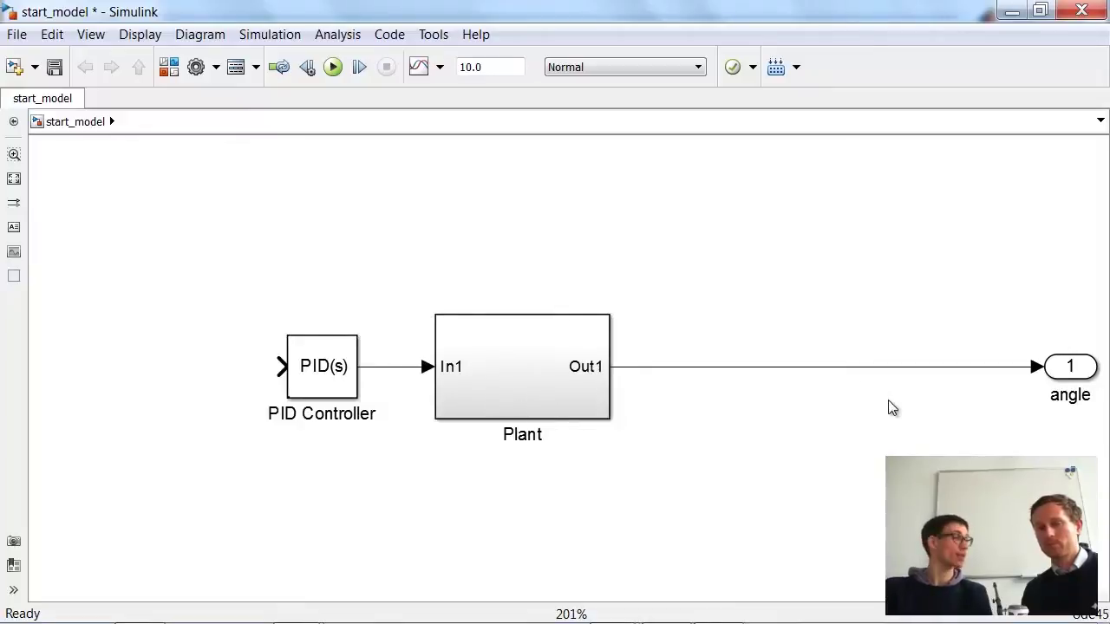
Add a Sum block from the Math Operations library before the PID Controller, with the list of signs |+-.
double_click(182, 375)
text(sum)
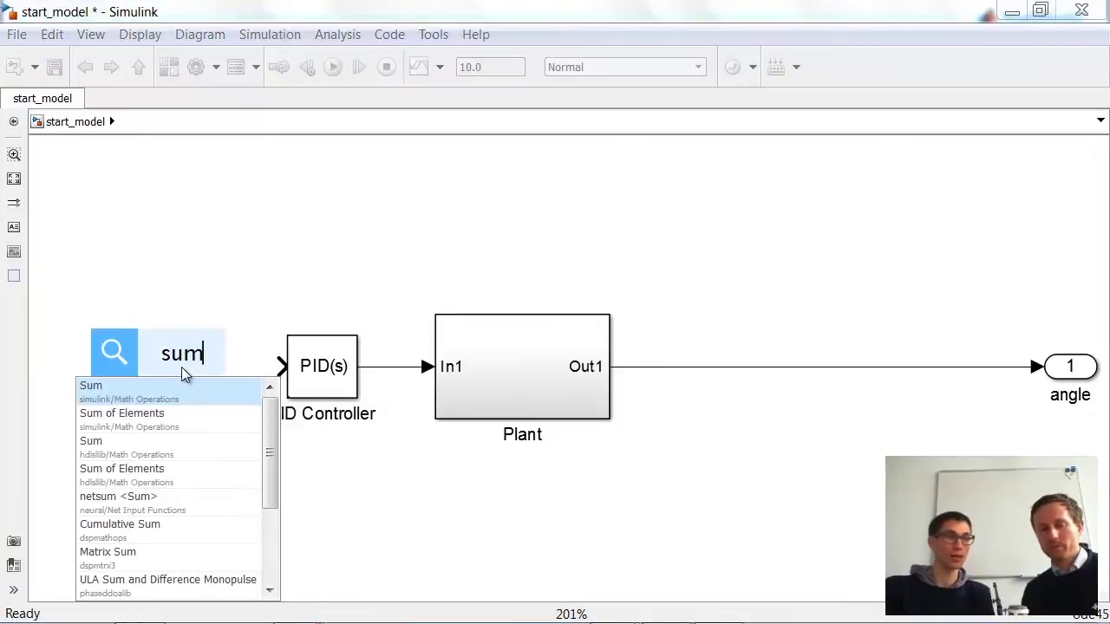
key(Return)
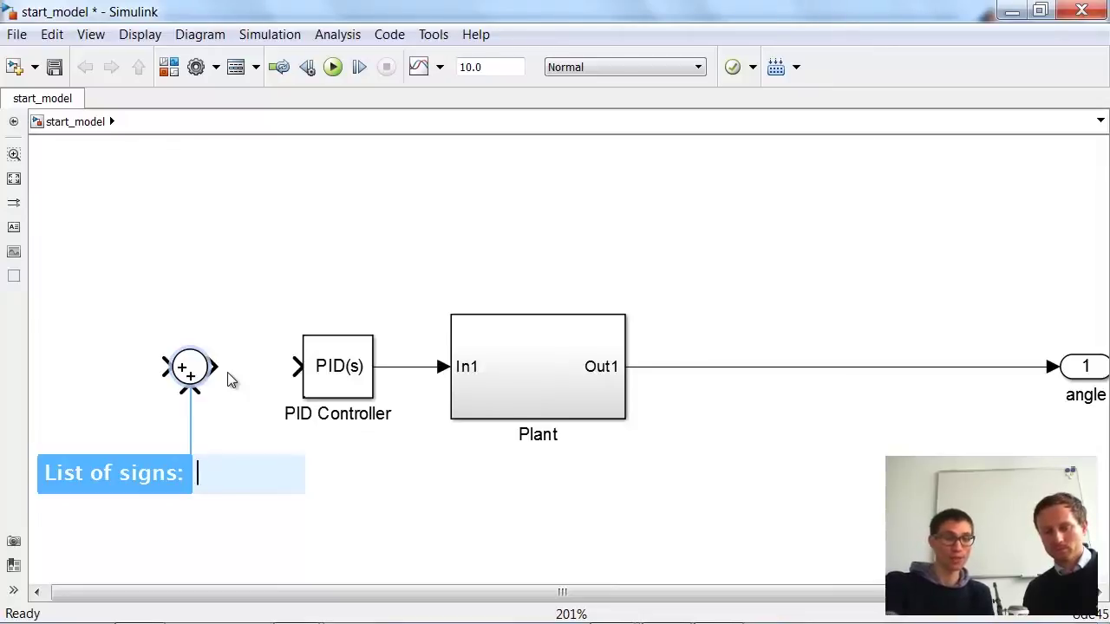
text(|)
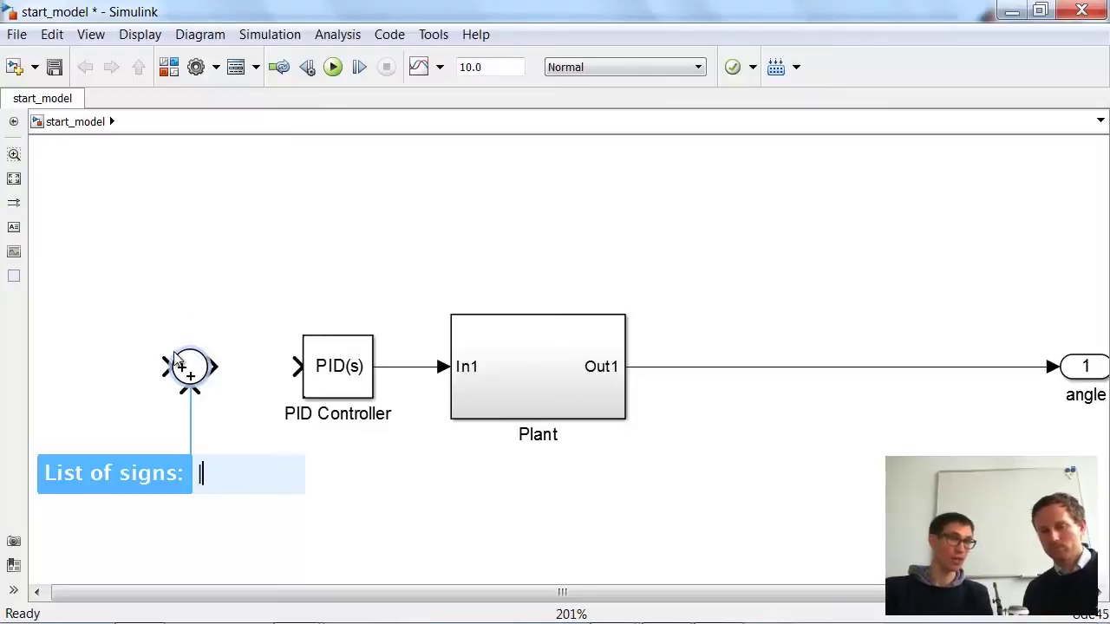
text(+)
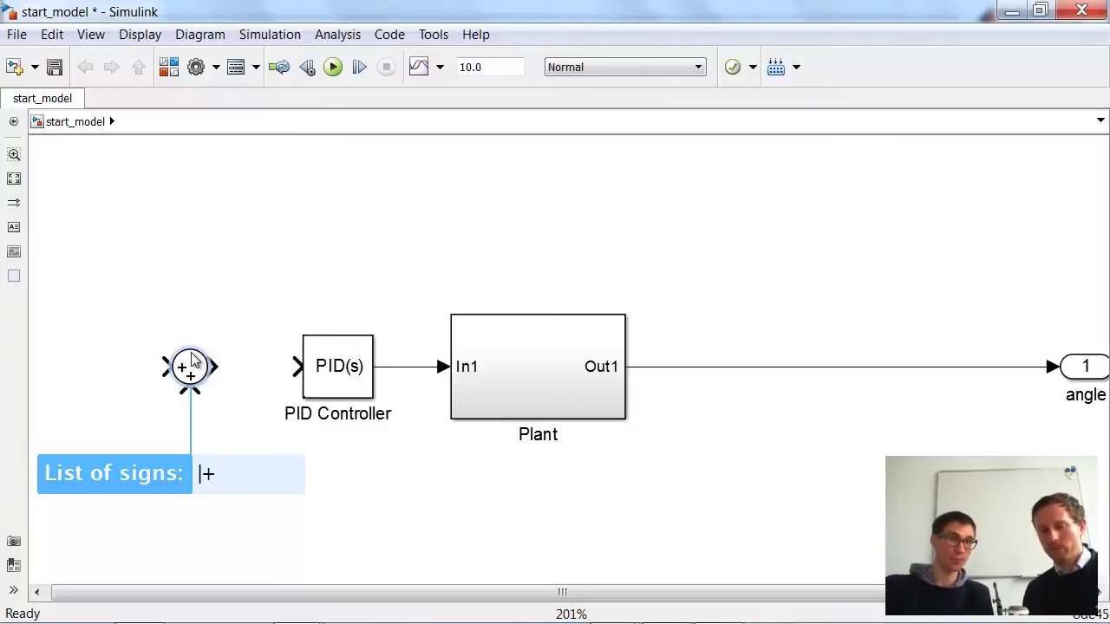
text(-)
key(Return)
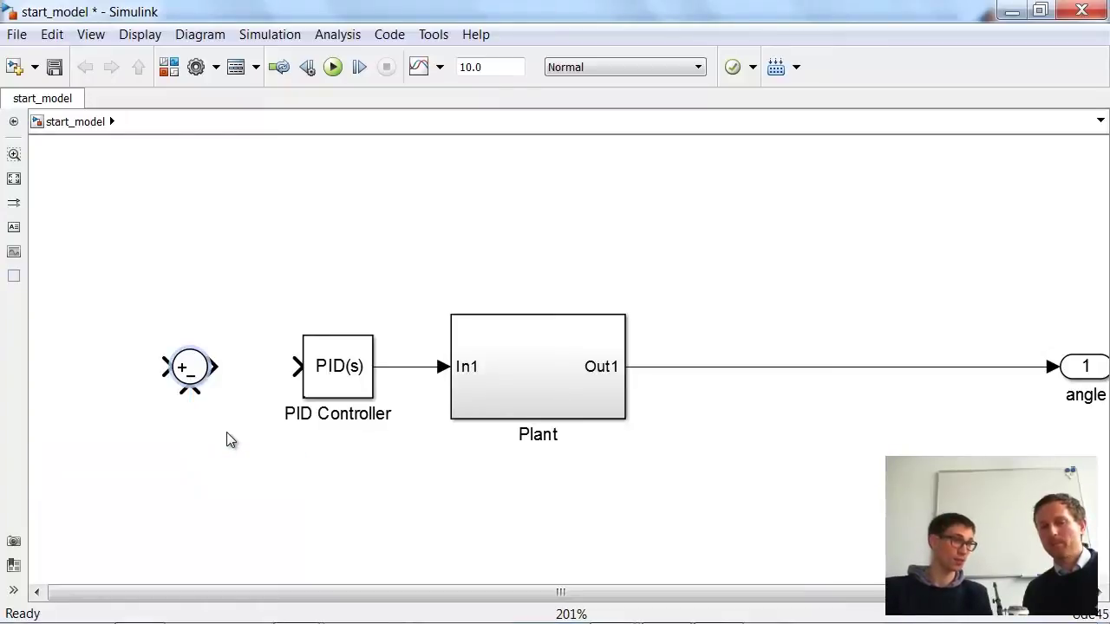
Connect the Sum output to the PID Controller and feed the Plant output back to the Sum's negative input.
drag(217, 367, 299, 367)
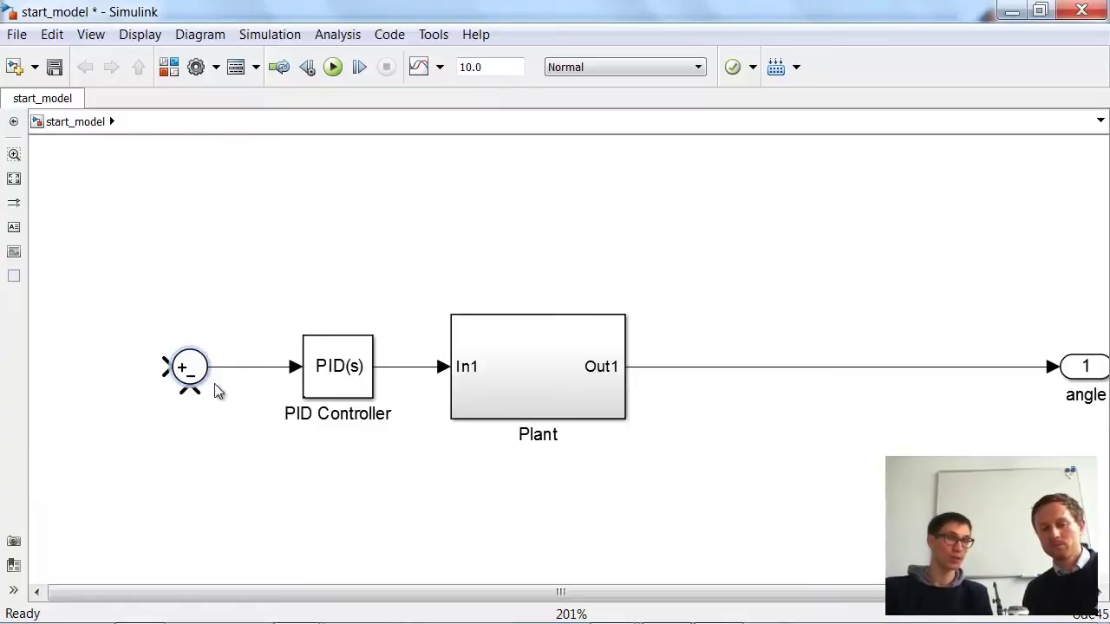
mouse_move(191, 391)
mouse_down()
mouse_move(751, 390)
mouse_move(698, 369)
mouse_up()
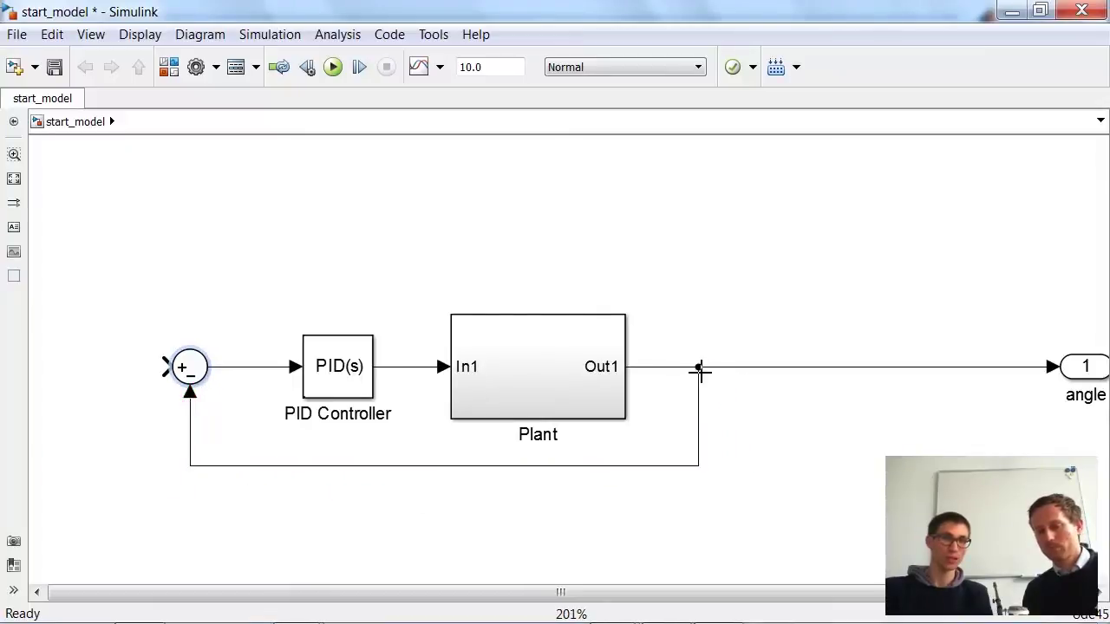
Delete the angle output port together with the line leading to it.
drag(737, 318, 980, 448)
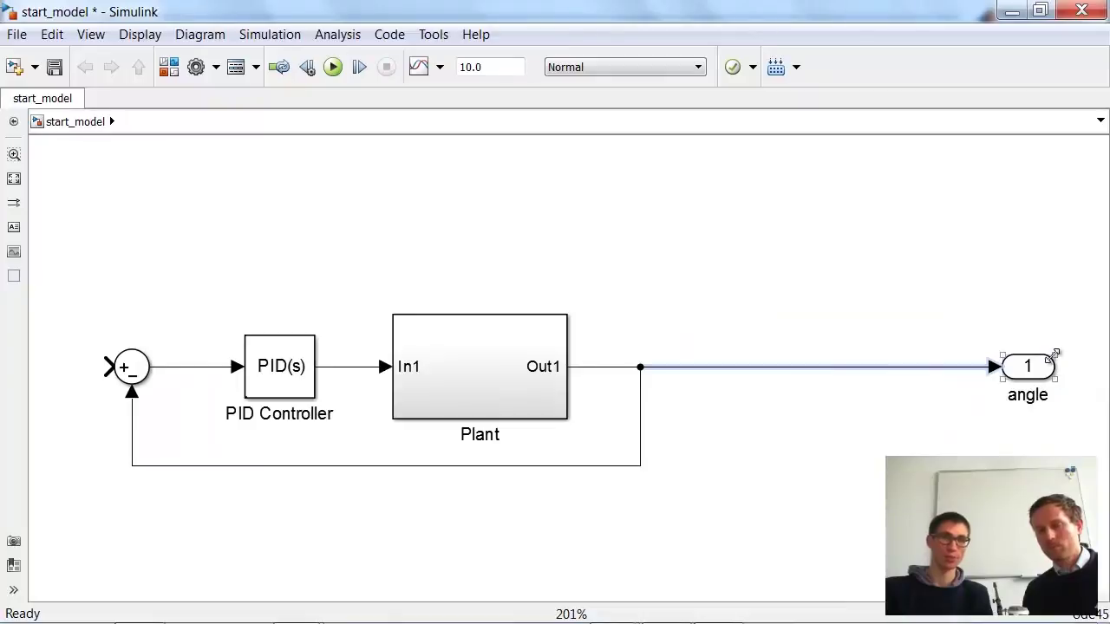
drag(746, 274, 1041, 452)
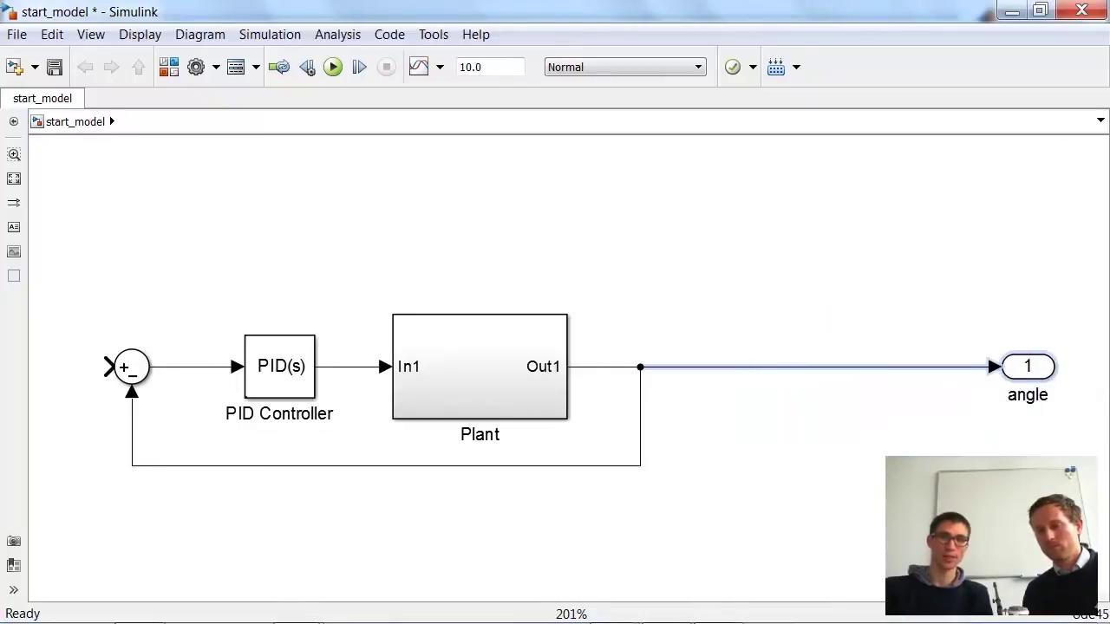
key(Delete)
Add a Signal Builder block ahead of the Sum block and connect its output to the Sum's positive input.
scroll(448, 276, left, 5)
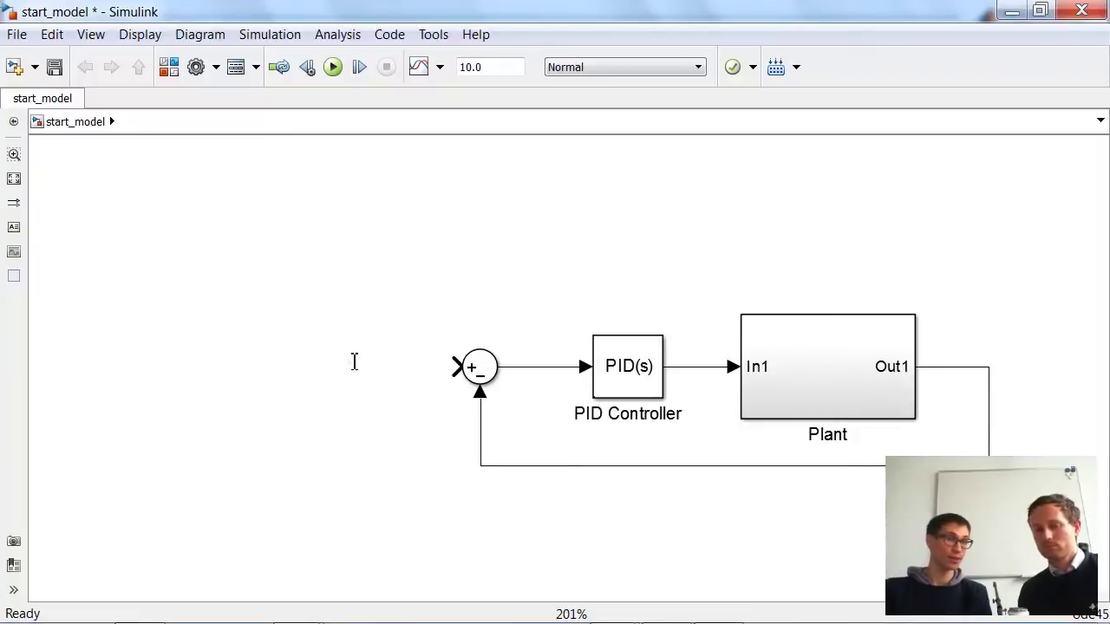
double_click(354, 362)
text(s)
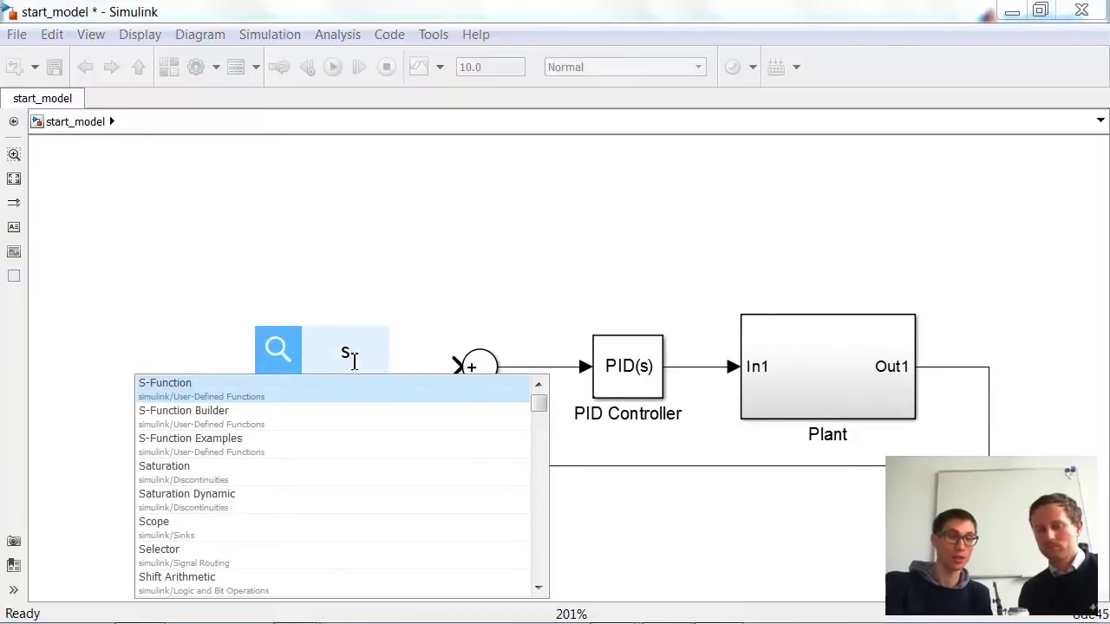
text(ign)
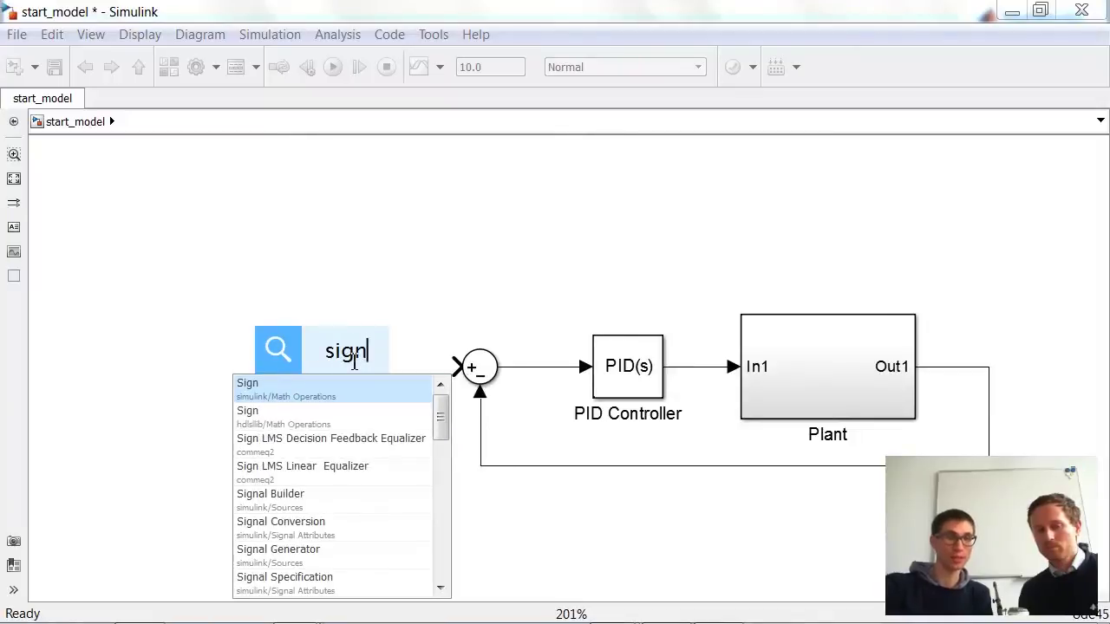
text(al bu)
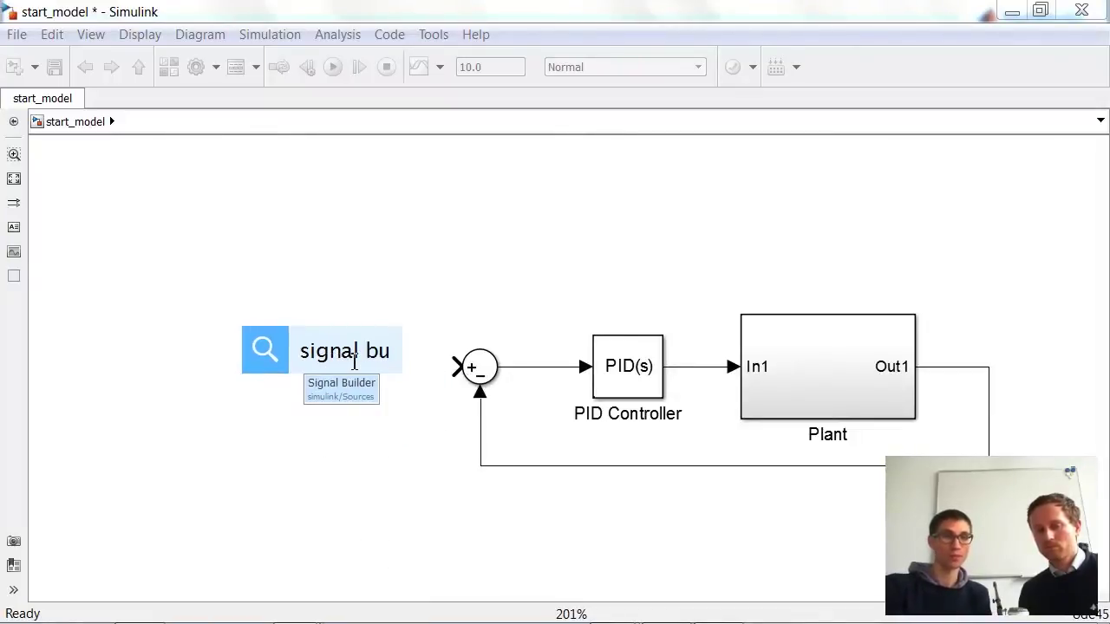
key(Return)
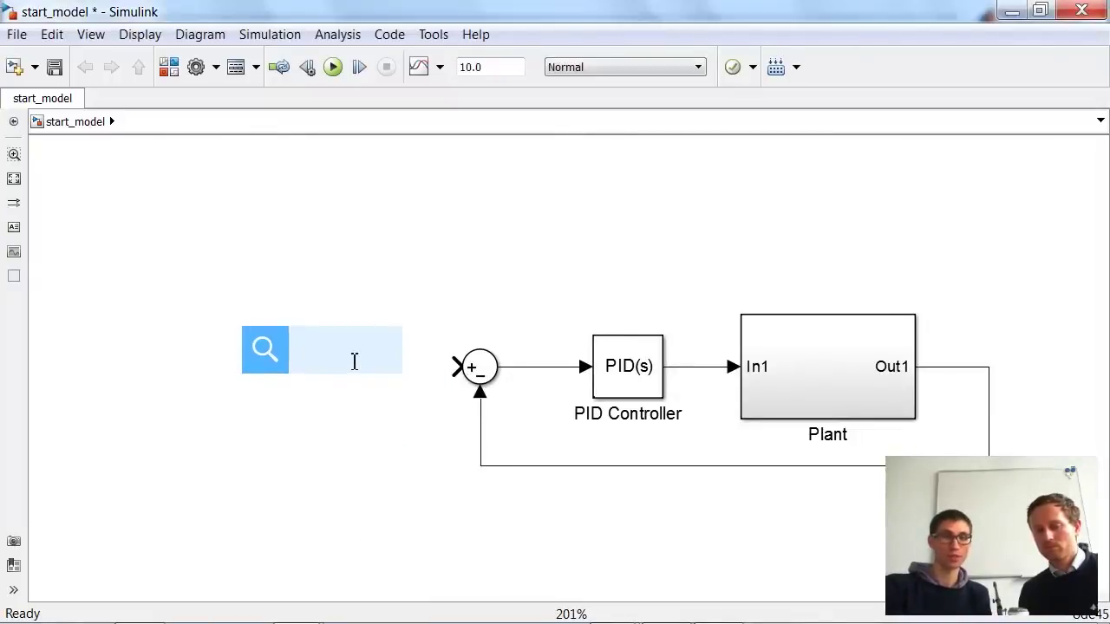
drag(425, 366, 460, 367)
click(471, 371)
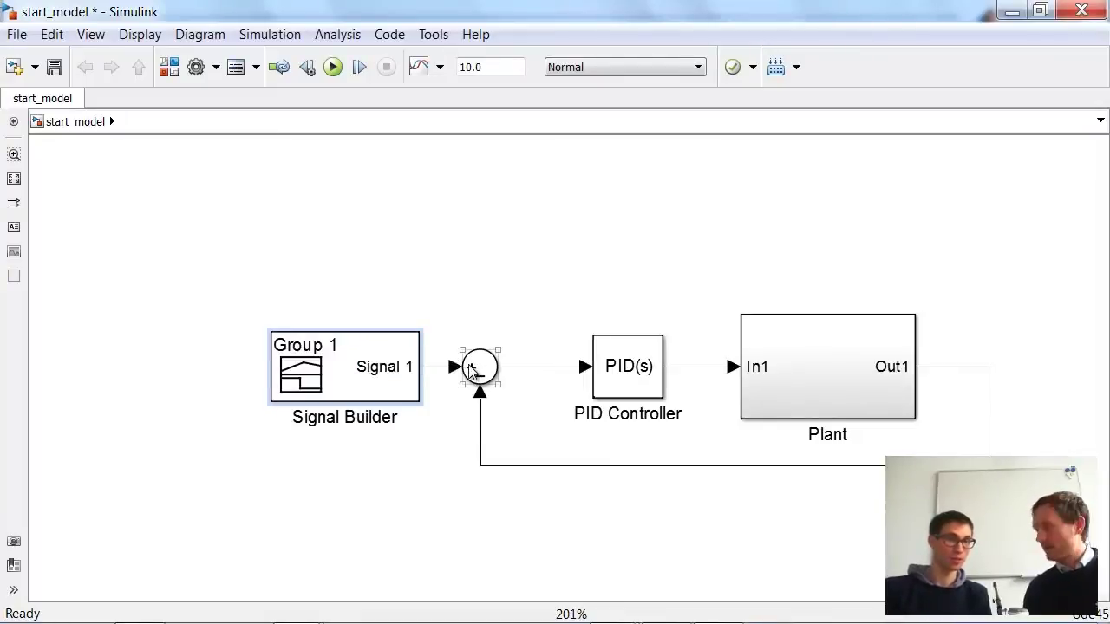
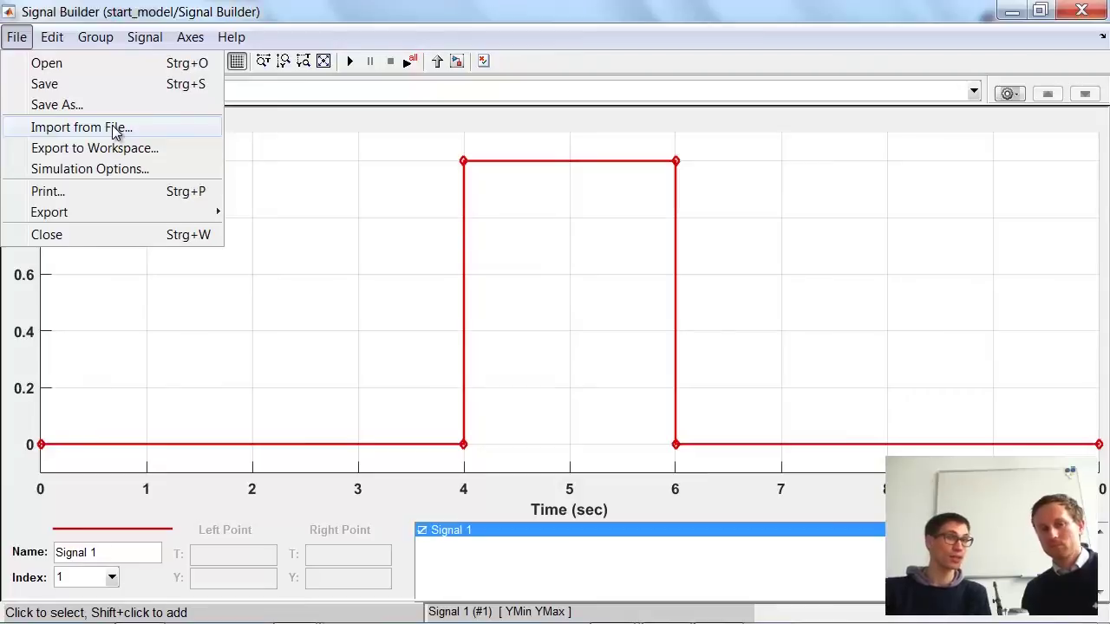
Reshape Signal 1's pulse: move its rising edge to about 2.7 s, lower its plateau to about 0.7, and raise the lower 6 s point to about 0.73.
click(611, 317)
click(467, 288)
drag(466, 288, 326, 278)
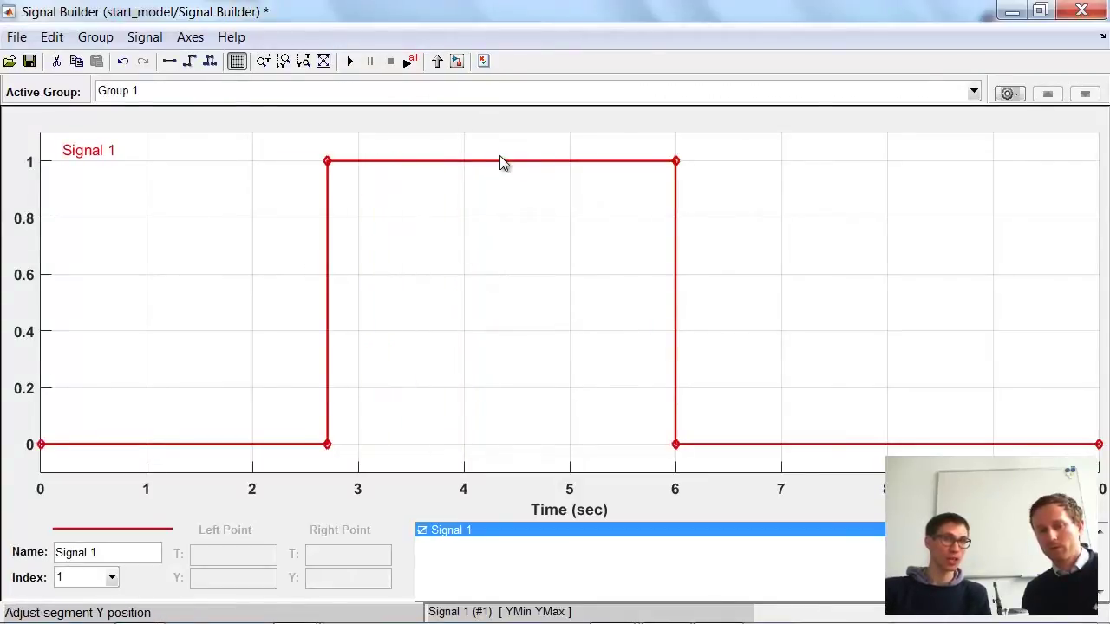
drag(501, 161, 520, 246)
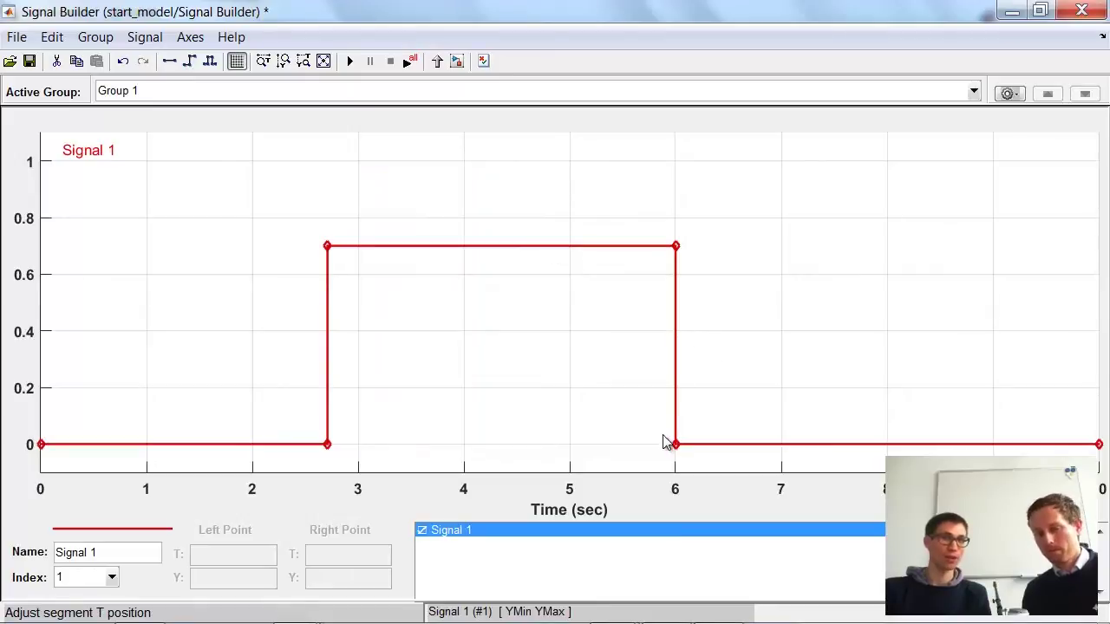
drag(675, 445, 676, 237)
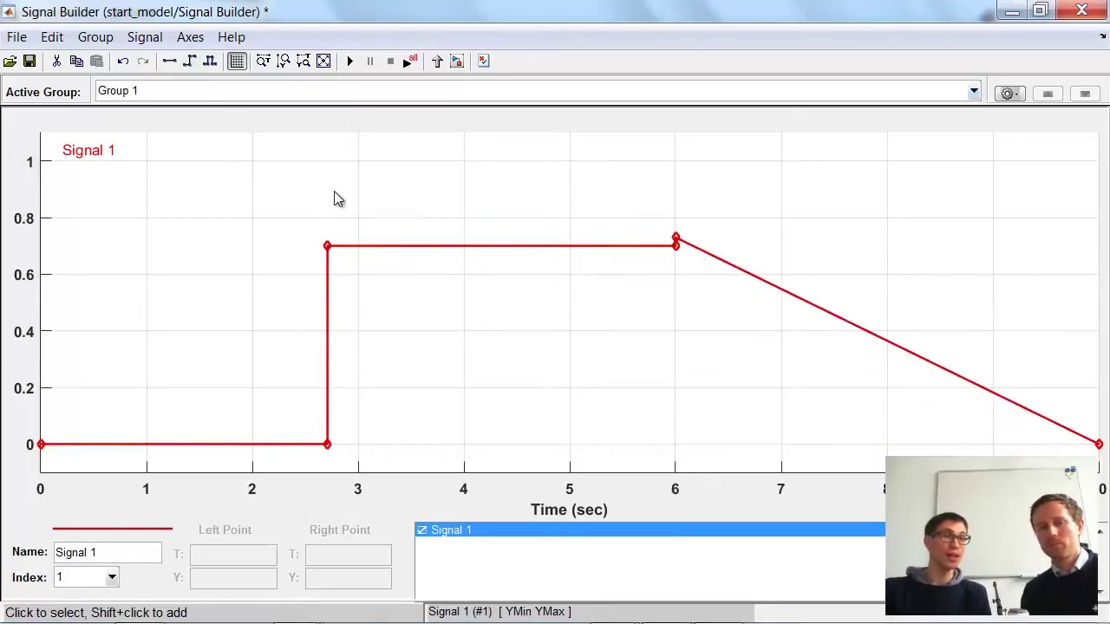
Replace Signal 1 in the Signal Builder with a Step waveform and select the new signal.
click(144, 37)
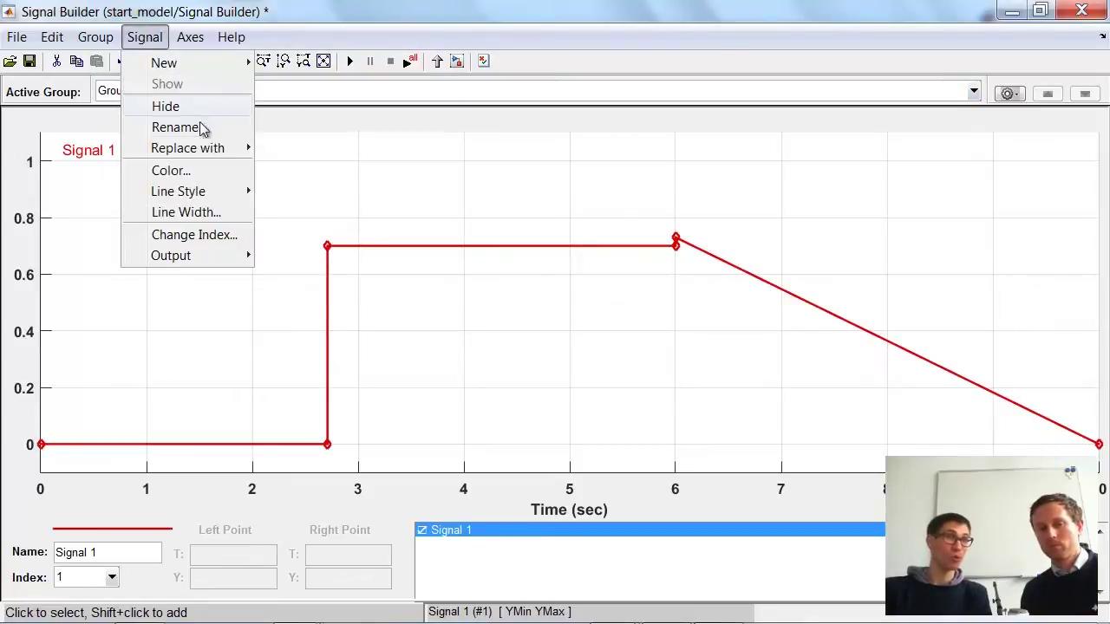
mouse_move(215, 151)
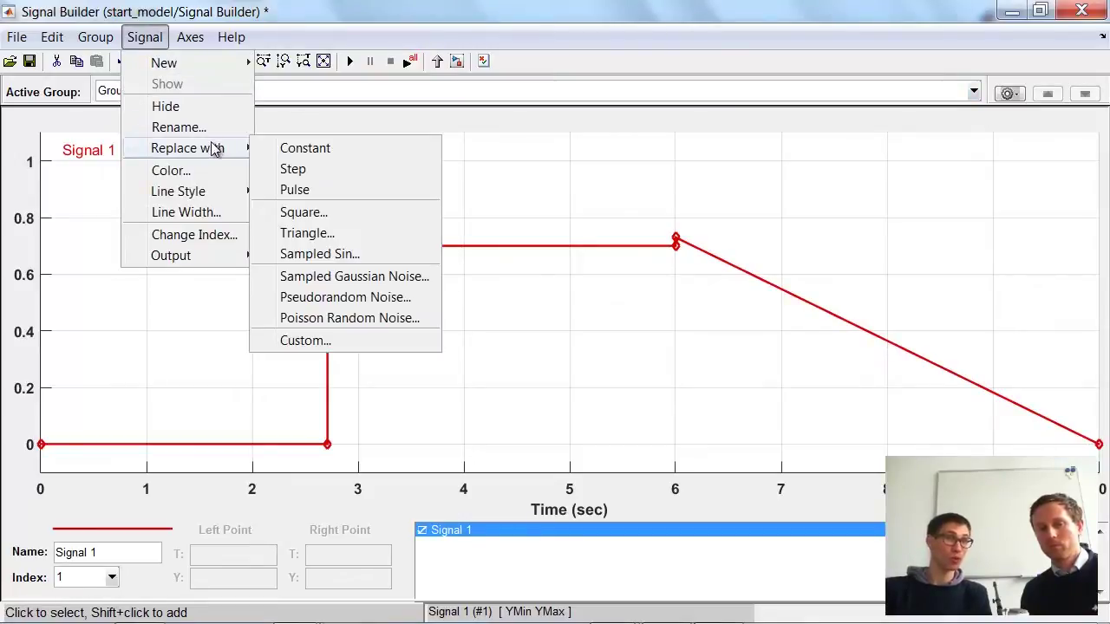
click(341, 170)
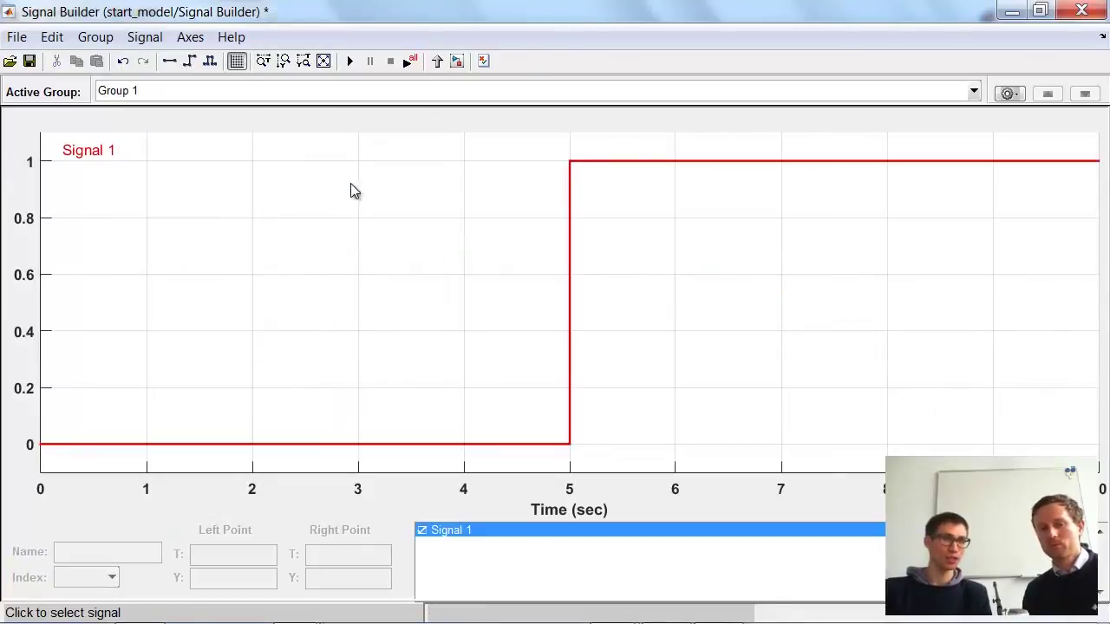
click(639, 161)
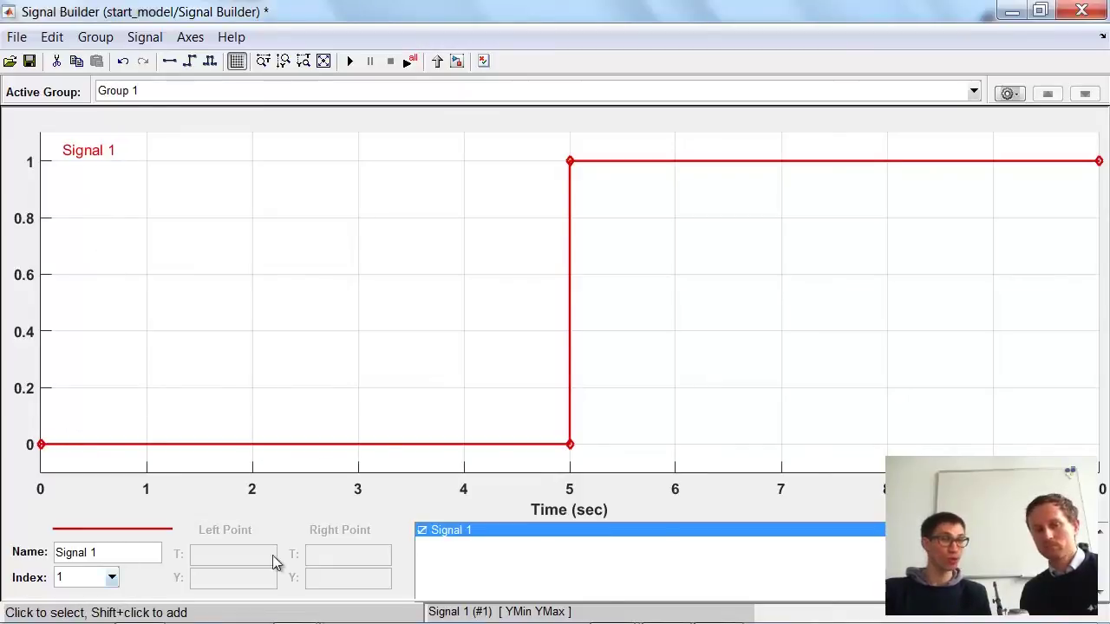
Set the step signal's upper segment to a Y value of 90 and close the Signal Builder window.
click(692, 162)
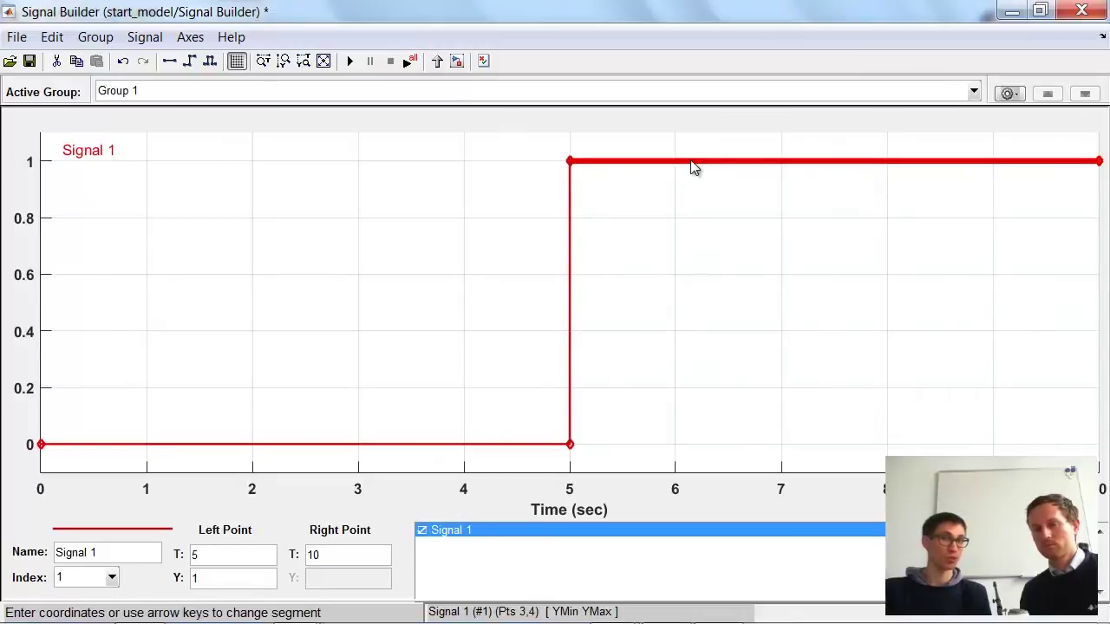
click(235, 577)
text(90)
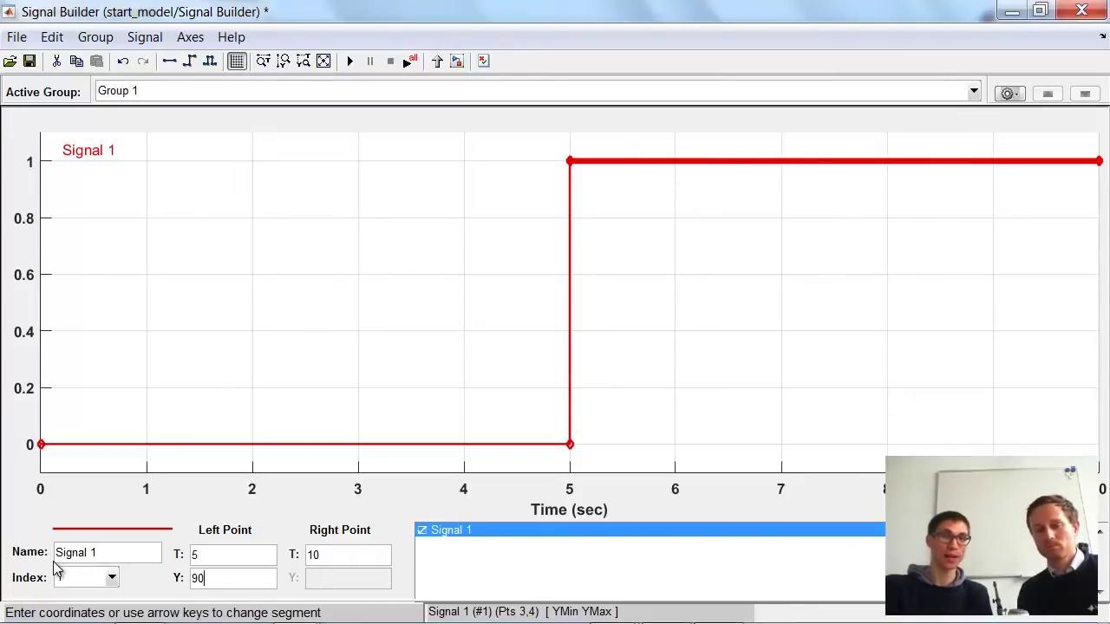
key(Return)
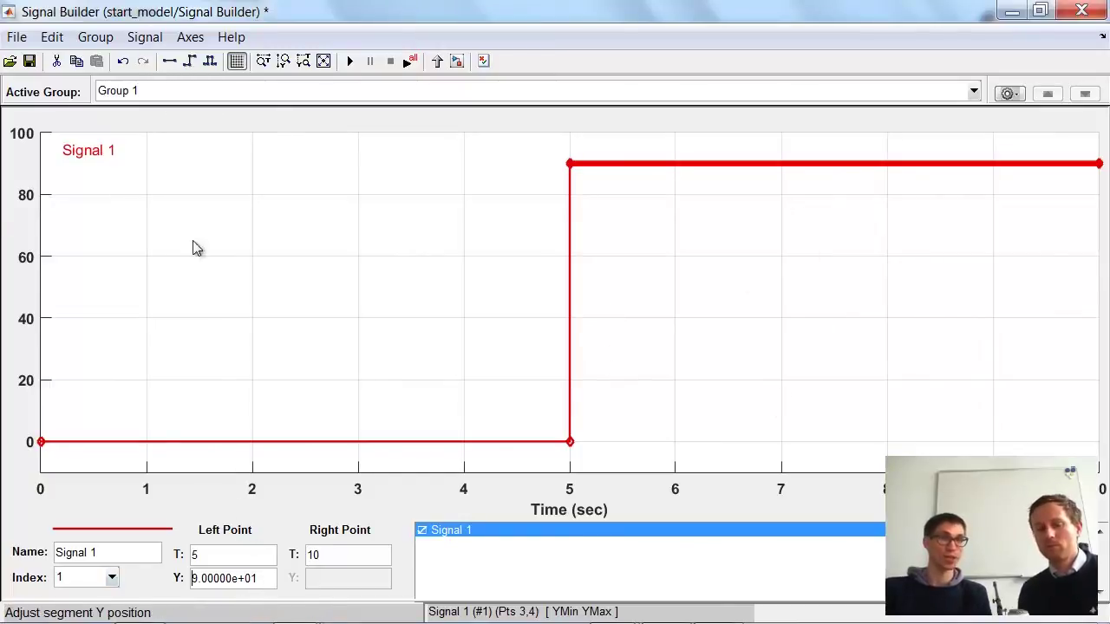
click(1081, 10)
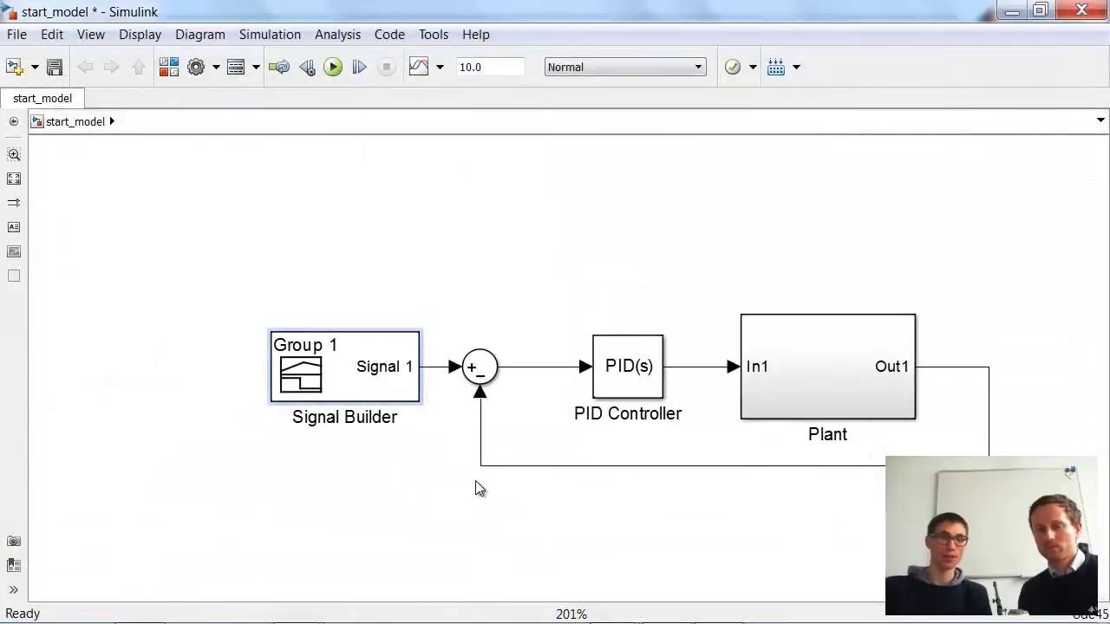
Fit the model to view and review the closed loop from the Signal Builder through the Sum, PID Controller and Plant to the feedback line.
key(space)
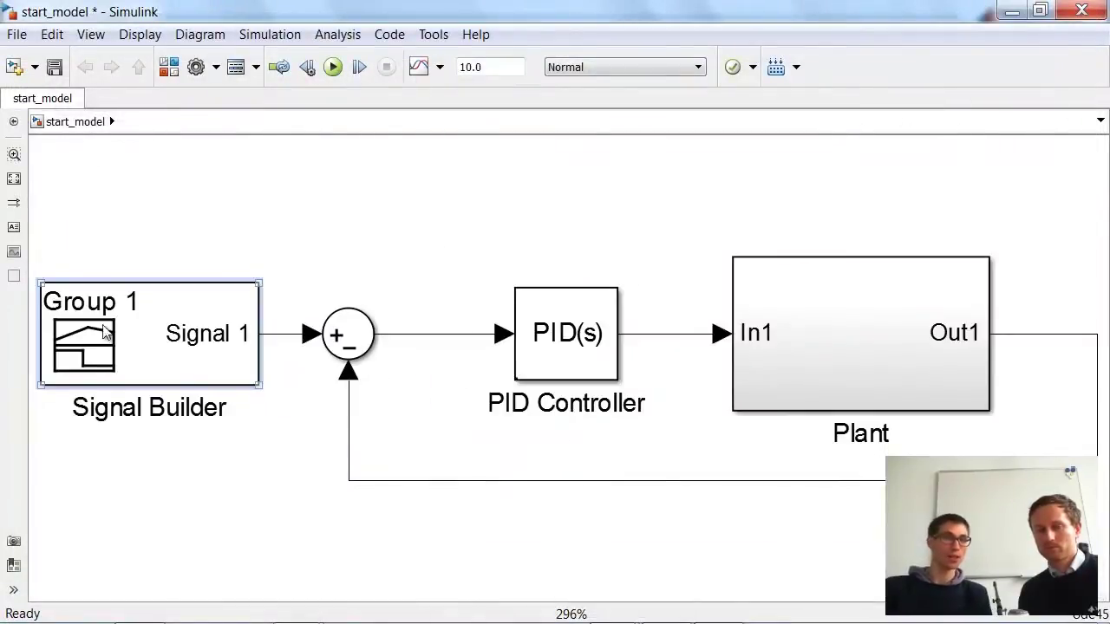
click(816, 369)
click(1022, 388)
click(359, 340)
click(586, 374)
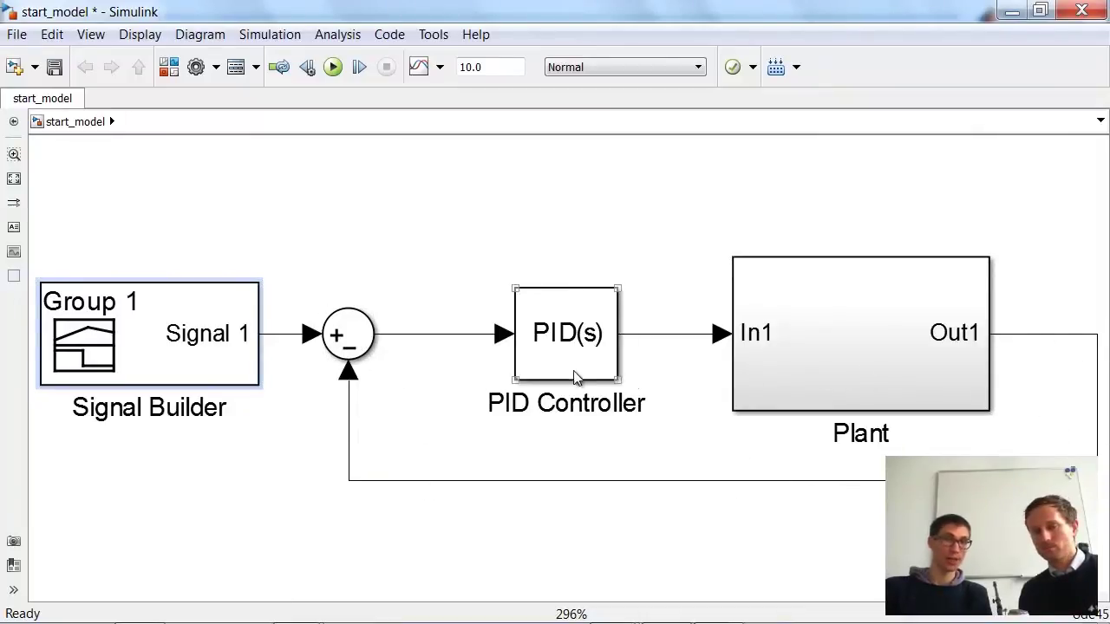
click(849, 360)
click(1084, 420)
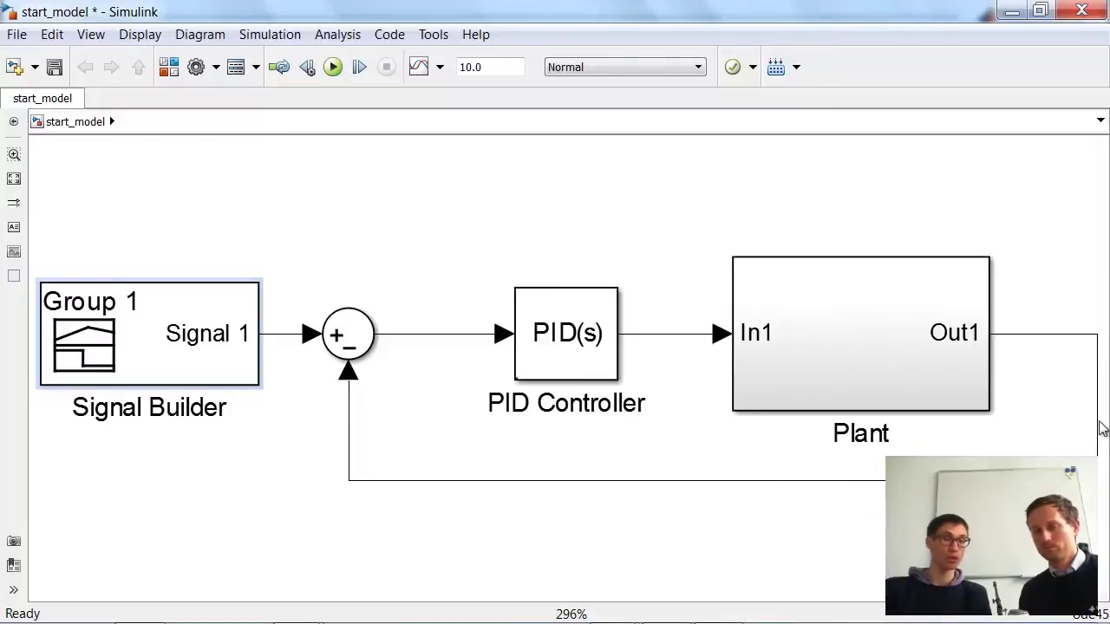
click(732, 295)
click(657, 275)
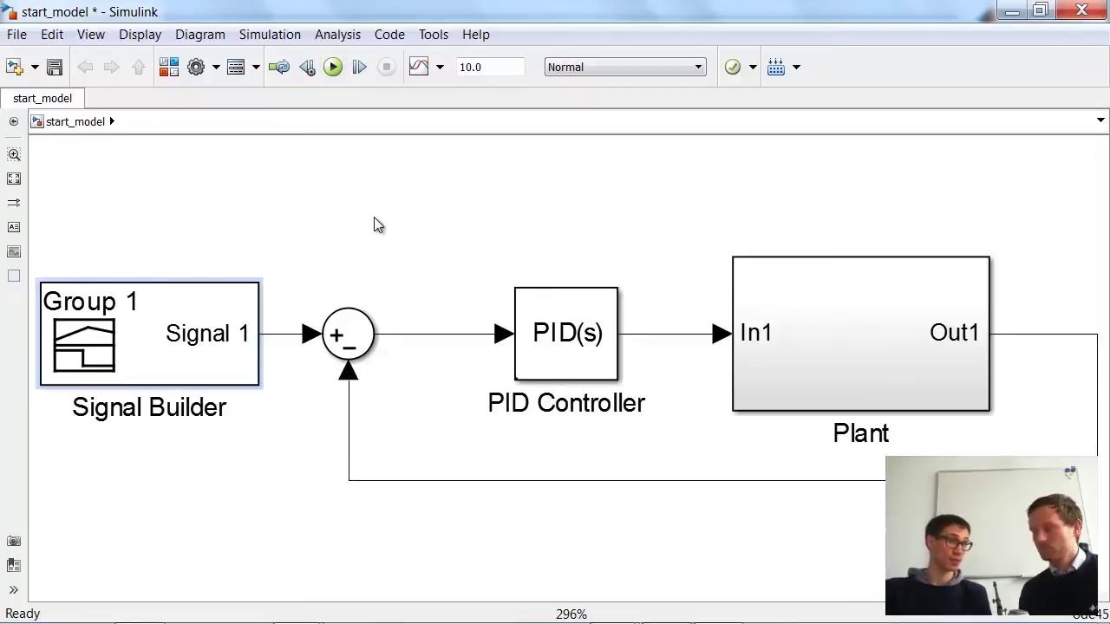
click(342, 323)
click(340, 296)
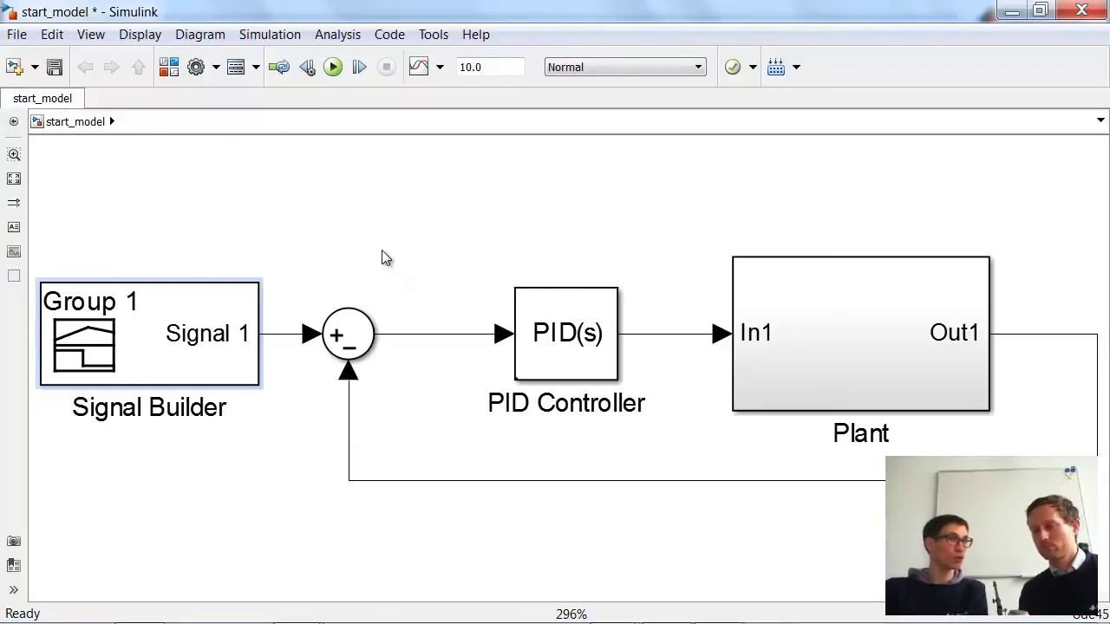
click(324, 333)
Create and connect a Simulink Scope viewer on the Signal Builder's output signal, then minimize the viewer window.
click(284, 336)
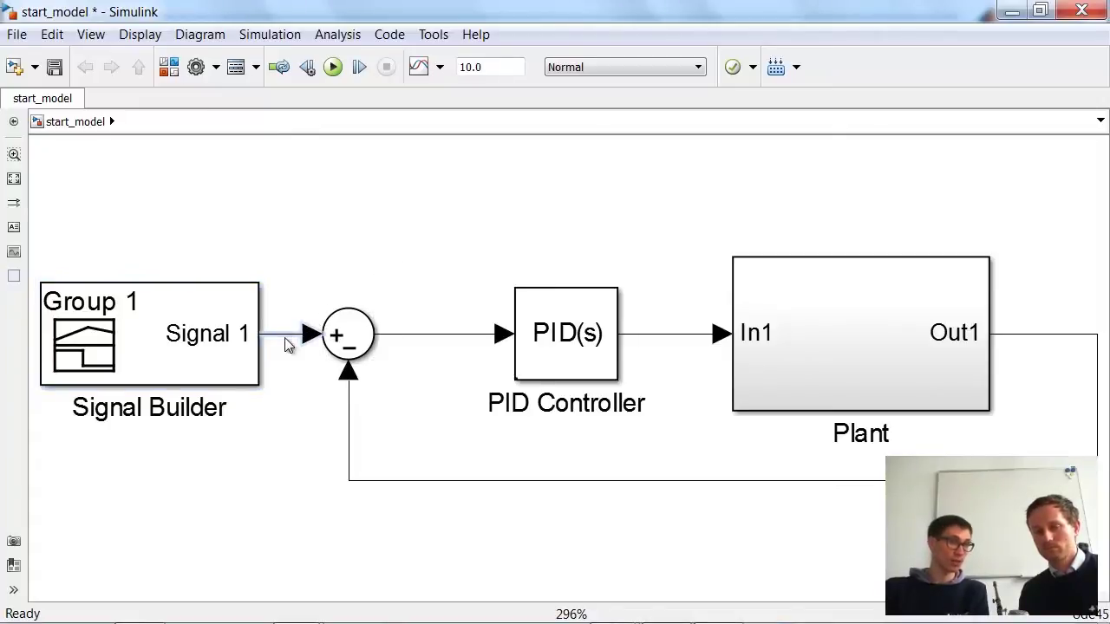
right_click(285, 338)
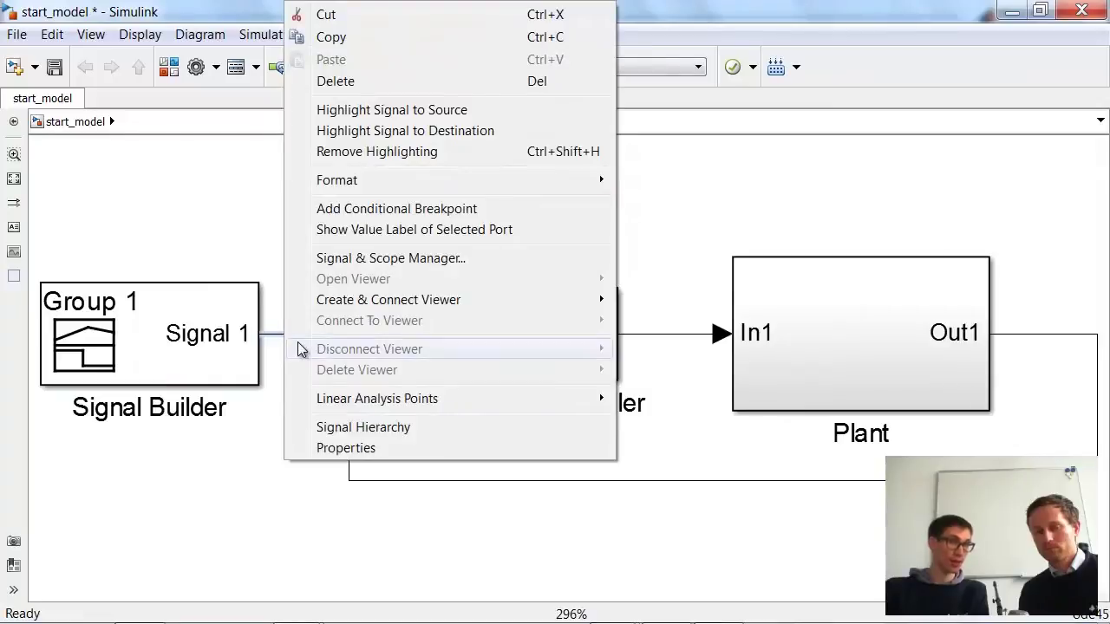
mouse_move(373, 303)
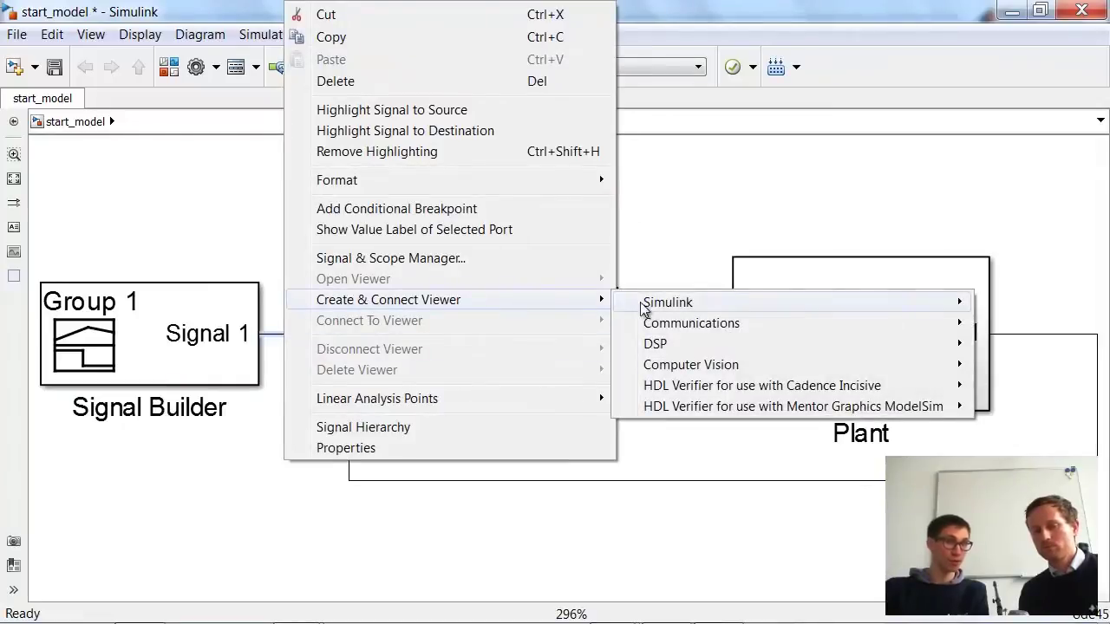
mouse_move(652, 310)
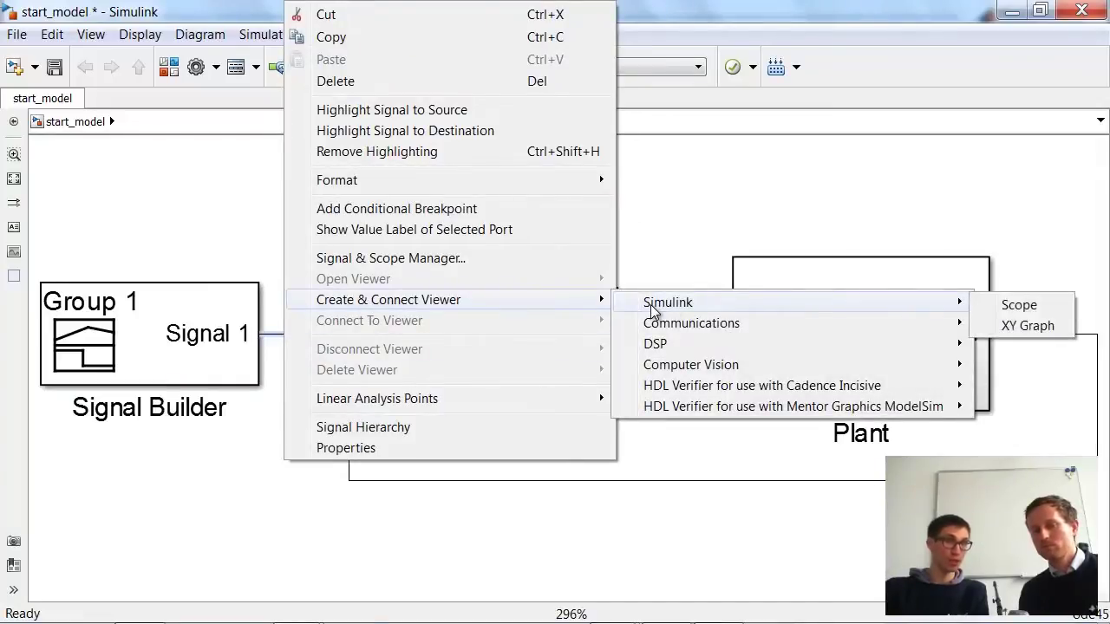
click(1036, 314)
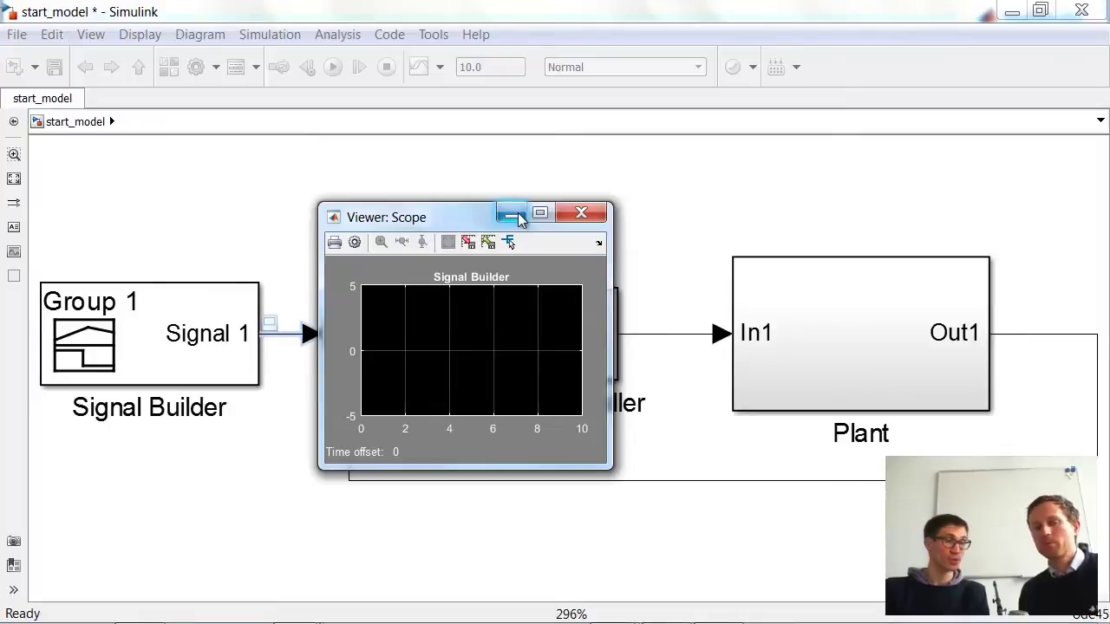
click(513, 215)
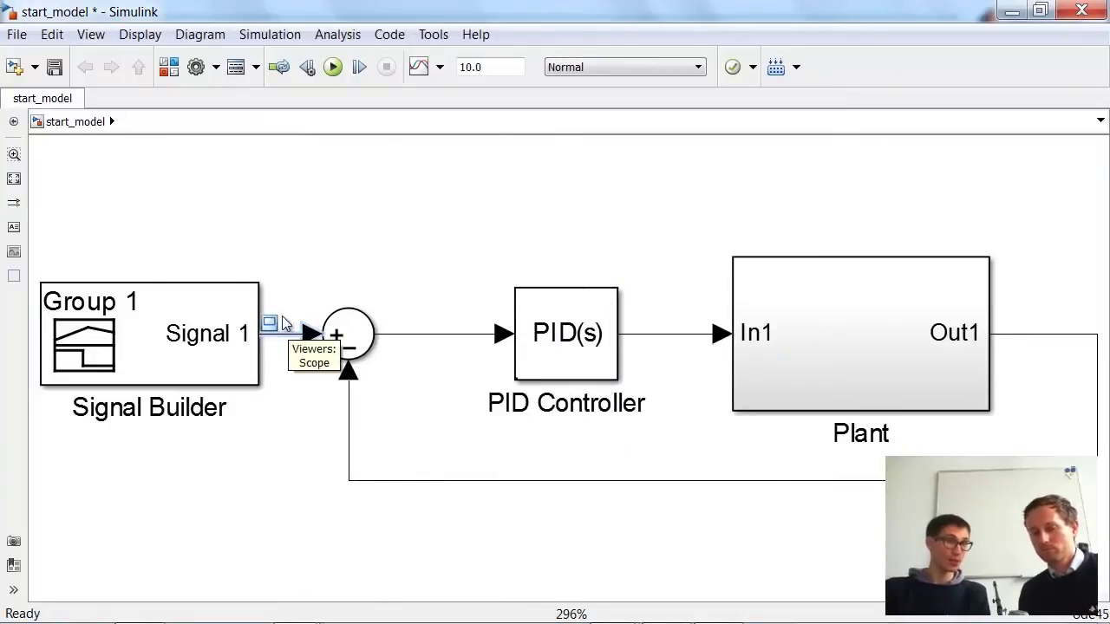
Connect the Plant's output signal to the existing Scope viewer.
click(1011, 336)
right_click(1011, 337)
mouse_move(994, 301)
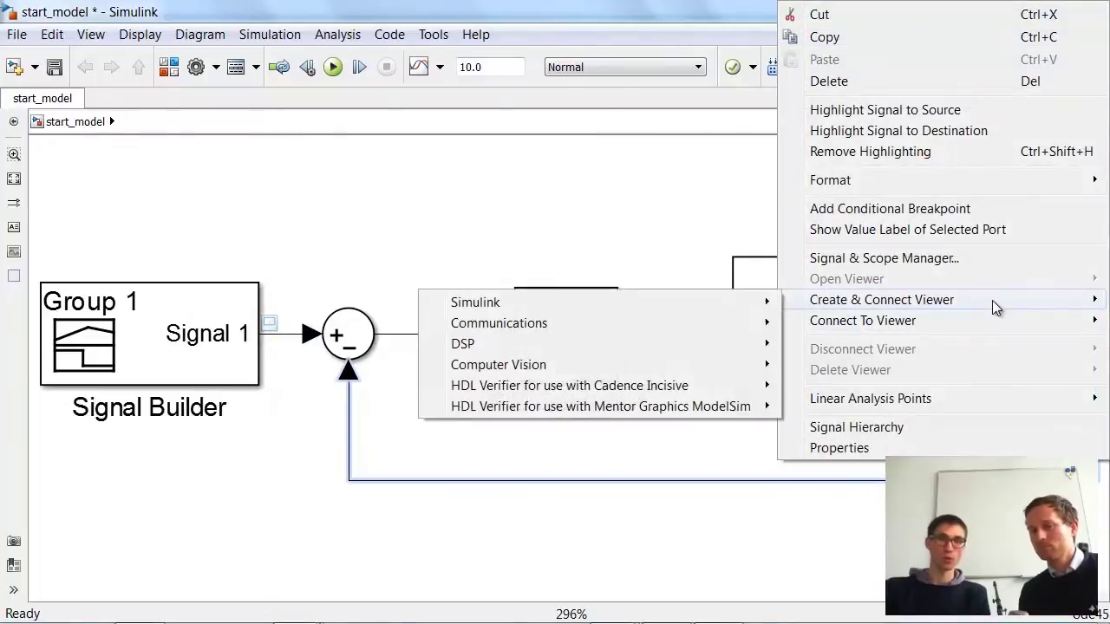
mouse_move(997, 322)
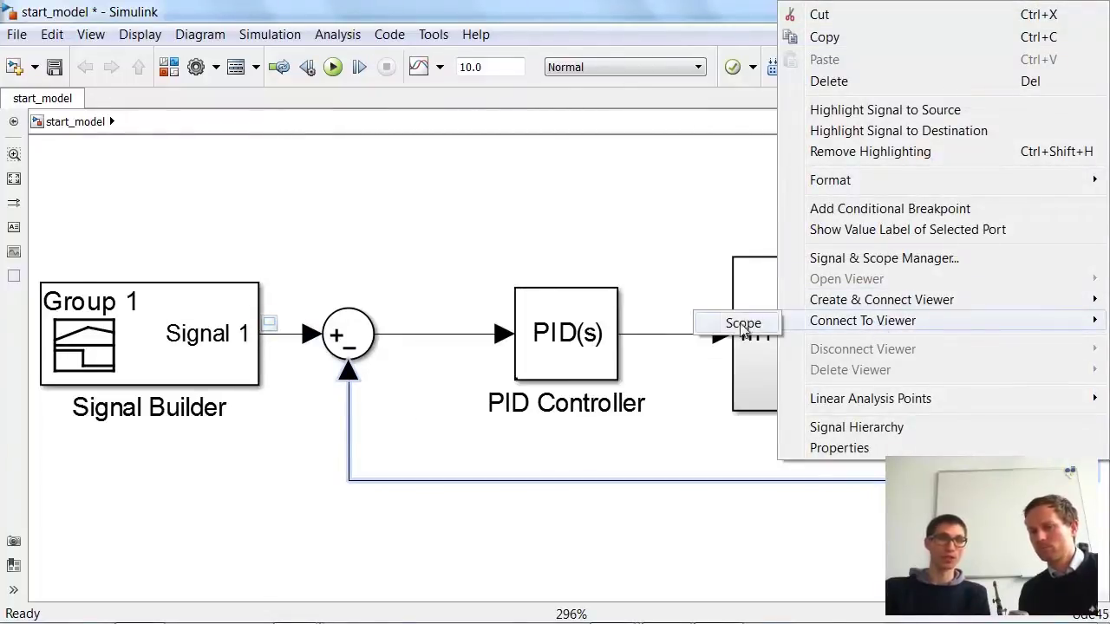
click(743, 324)
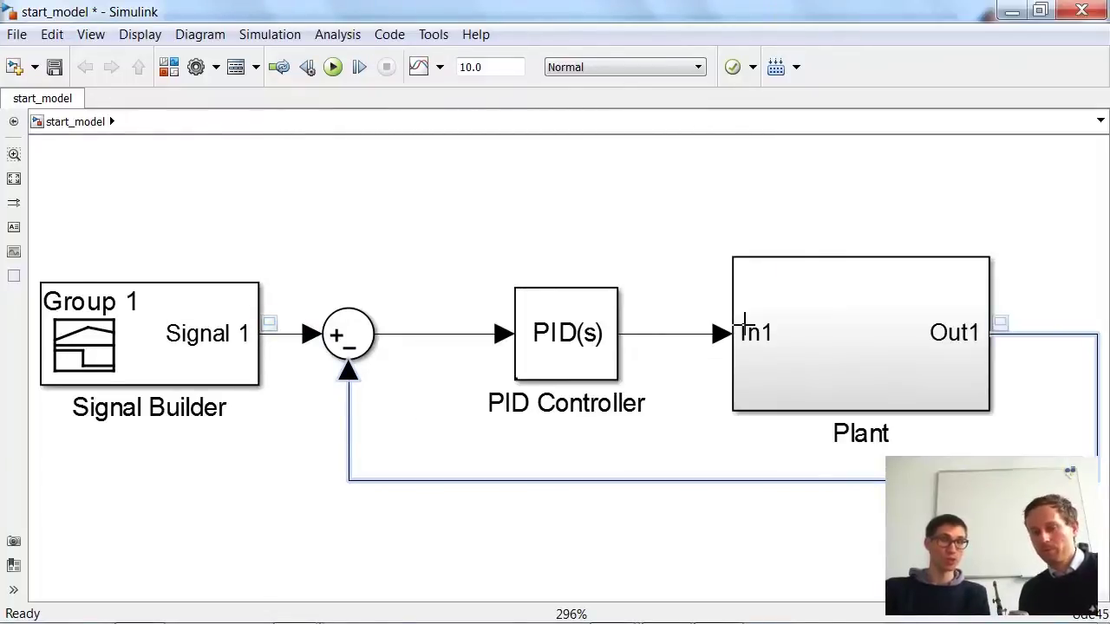
click(527, 165)
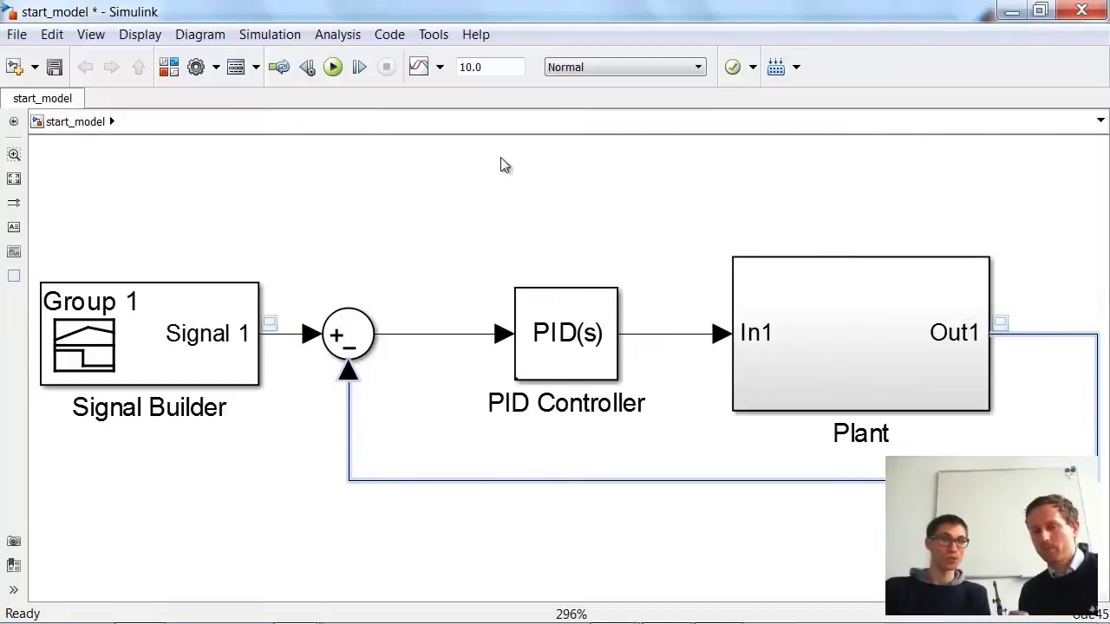
Run the simulation, examine the autoscaled response around the 5 s step in the maximized Scope viewer, and close the viewer.
click(334, 69)
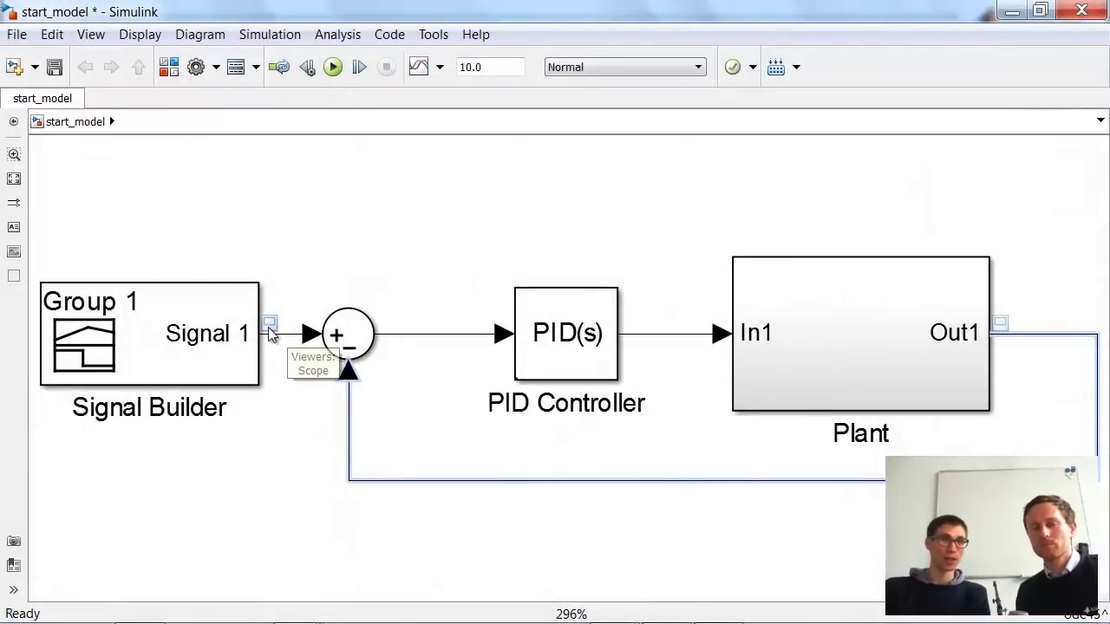
double_click(270, 325)
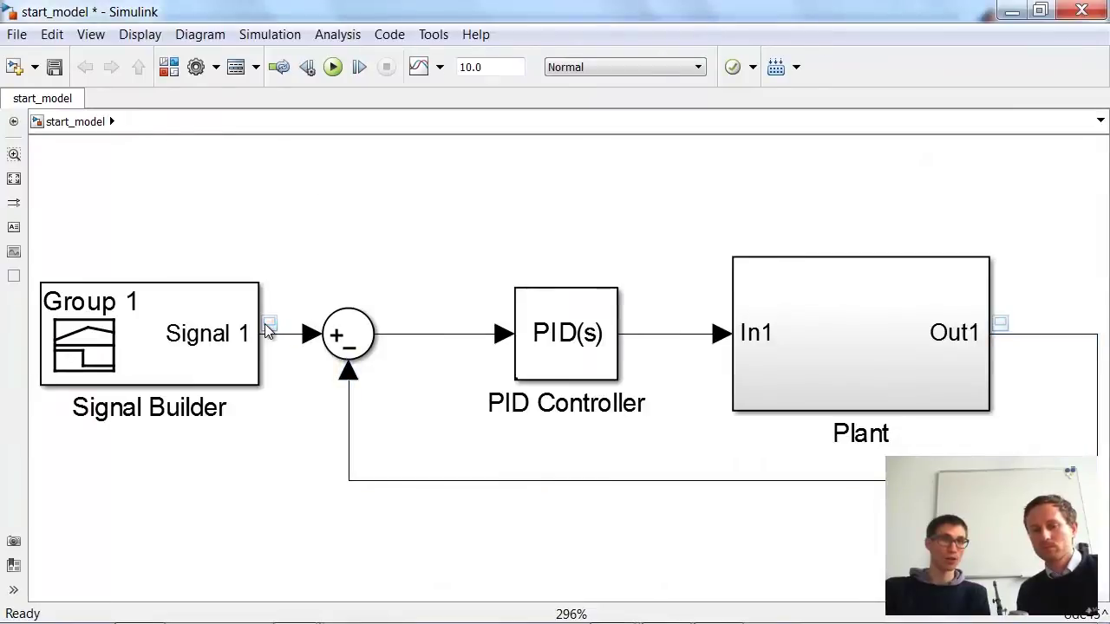
double_click(447, 223)
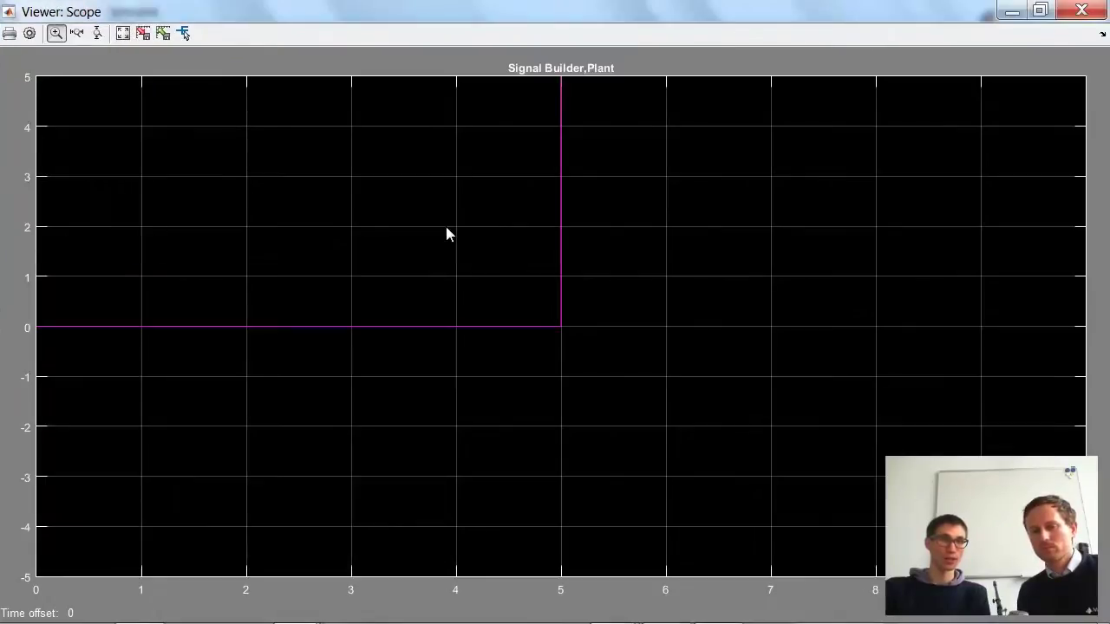
click(115, 40)
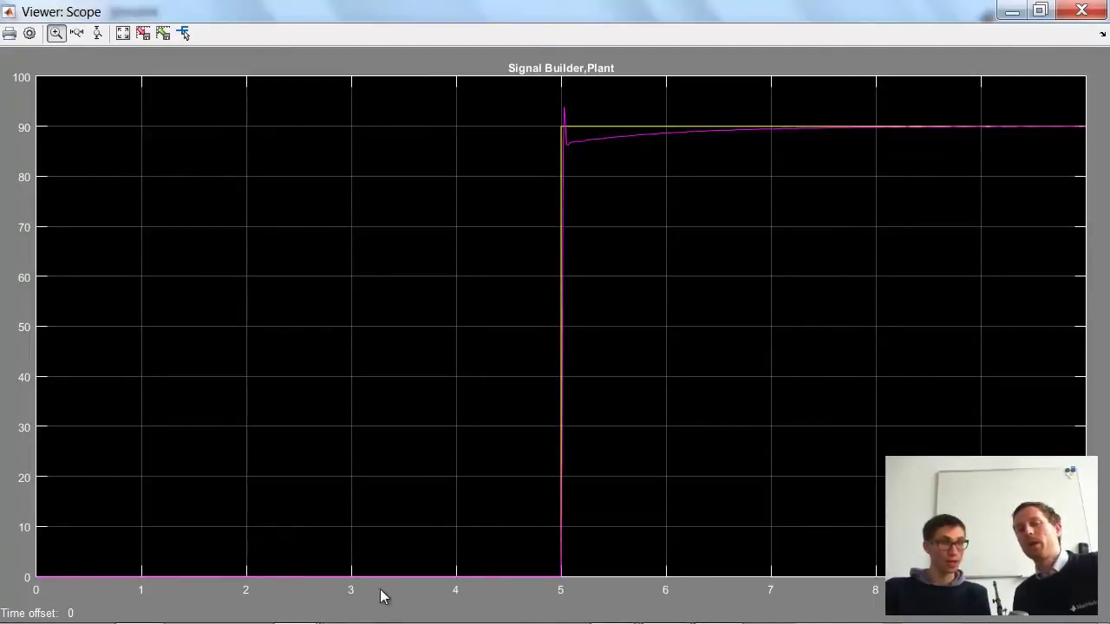
click(573, 128)
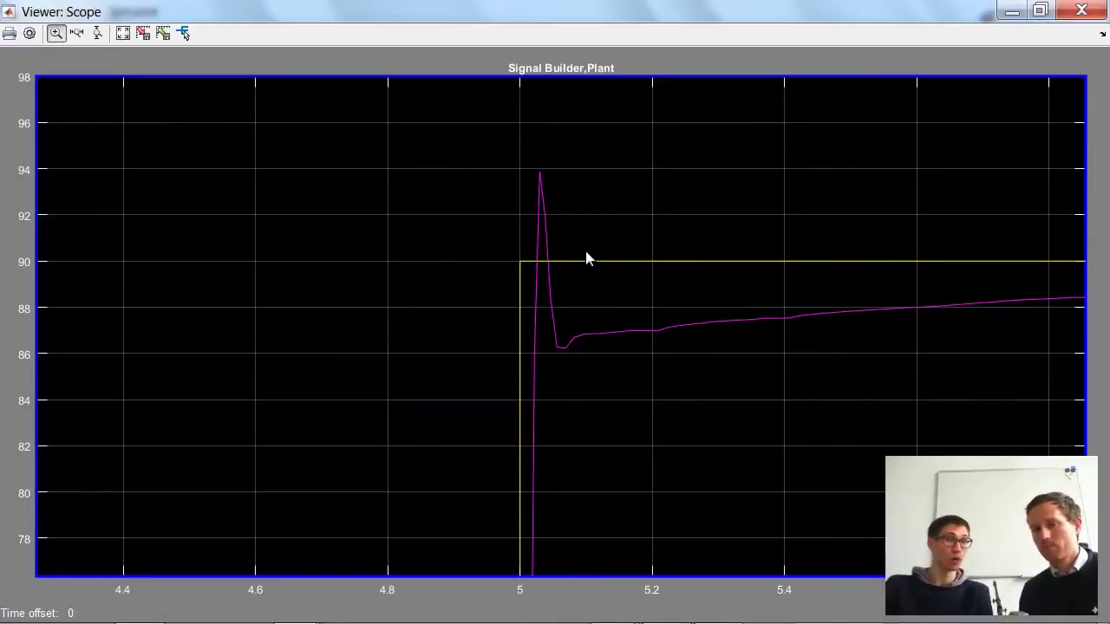
click(1081, 11)
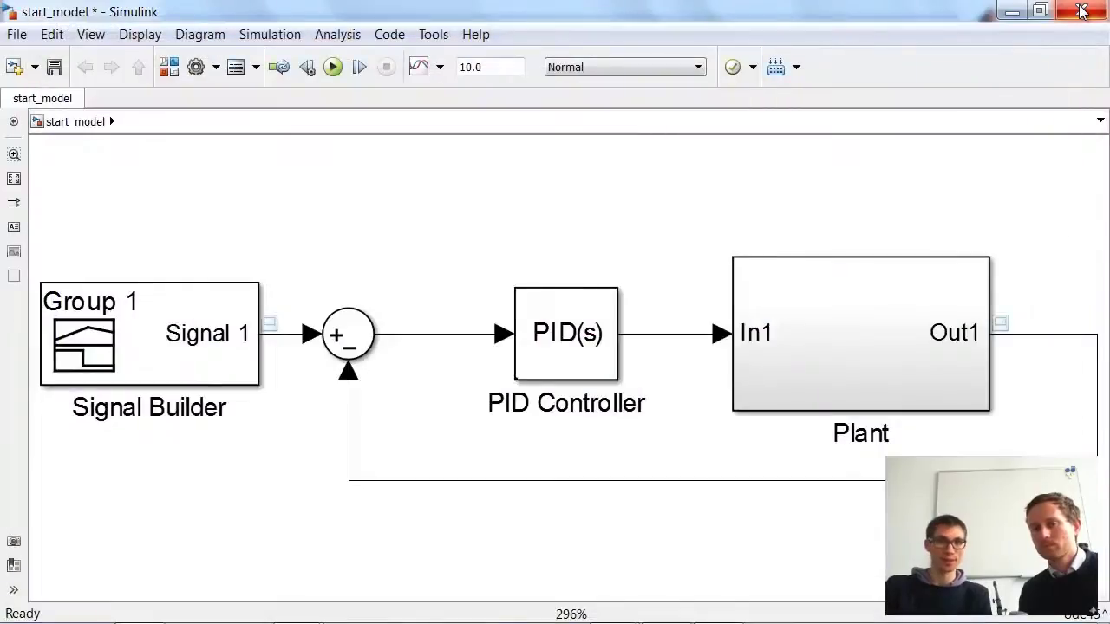
Open the PID Controller block's parameters and enlarge the dialog to show all gain fields.
click(578, 337)
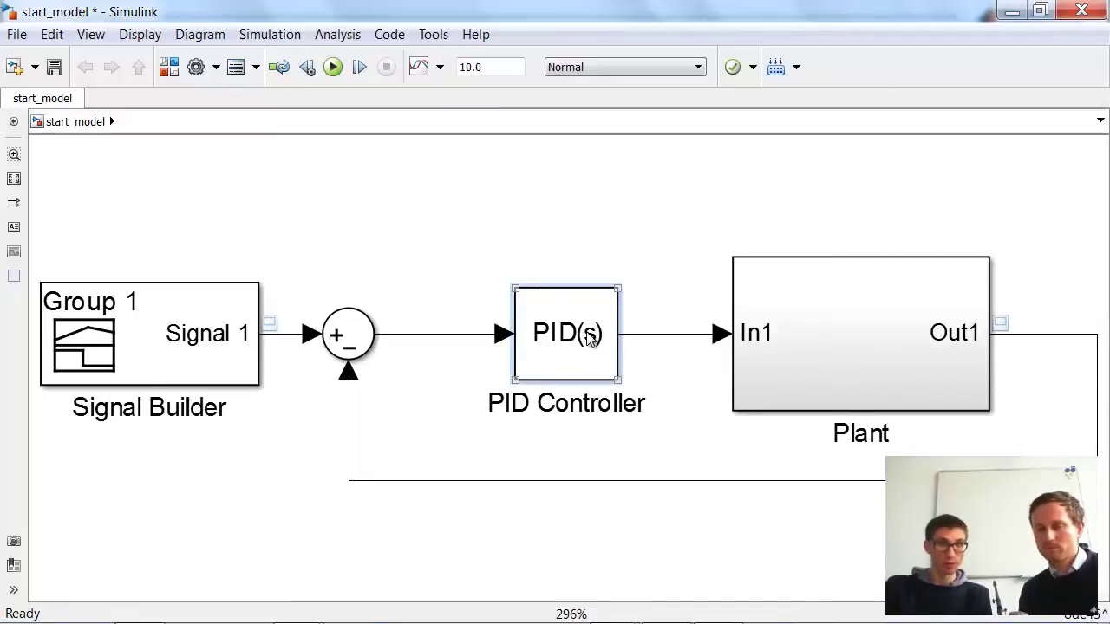
double_click(587, 338)
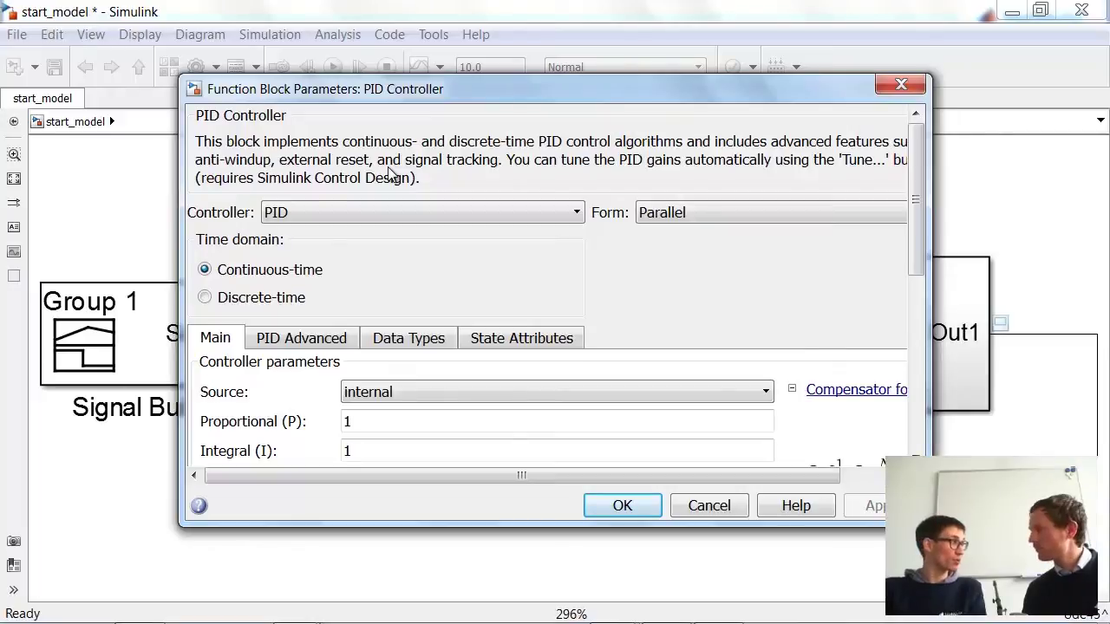
drag(378, 92, 336, 41)
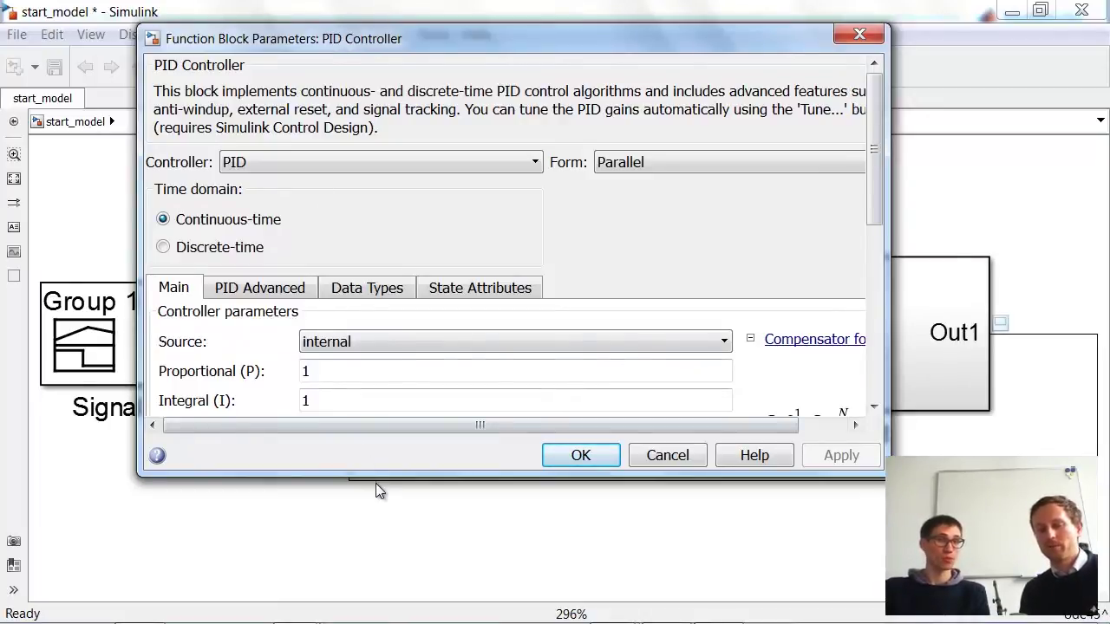
drag(376, 476, 375, 588)
Set the PID Controller's proportional, integral, derivative and filter coefficient values to the variables p, i, d and n, and apply them.
click(305, 365)
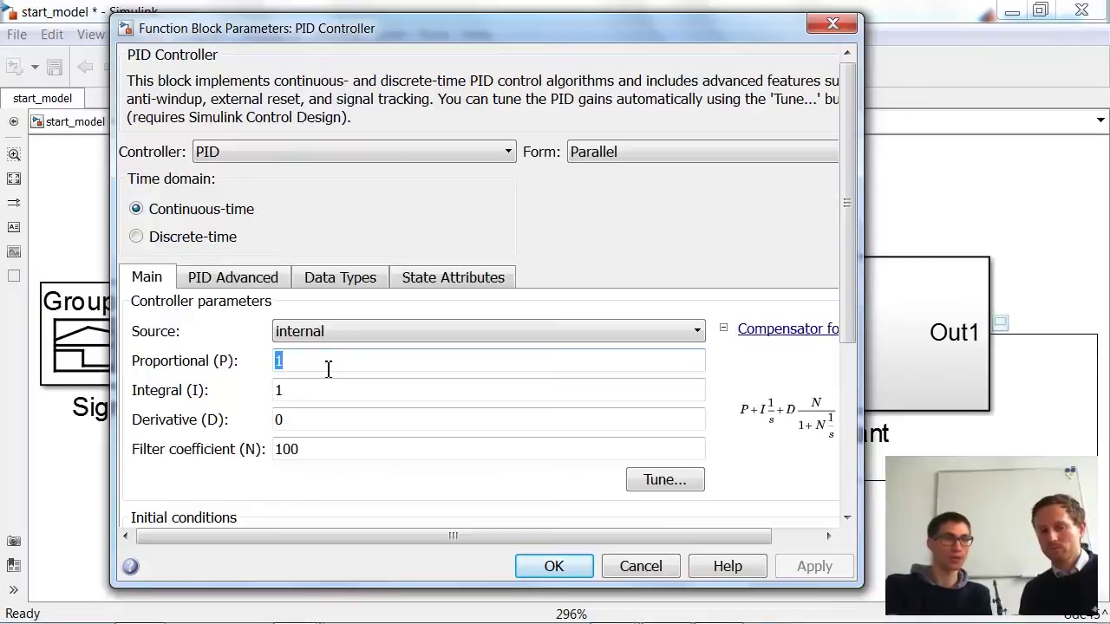
text(p)
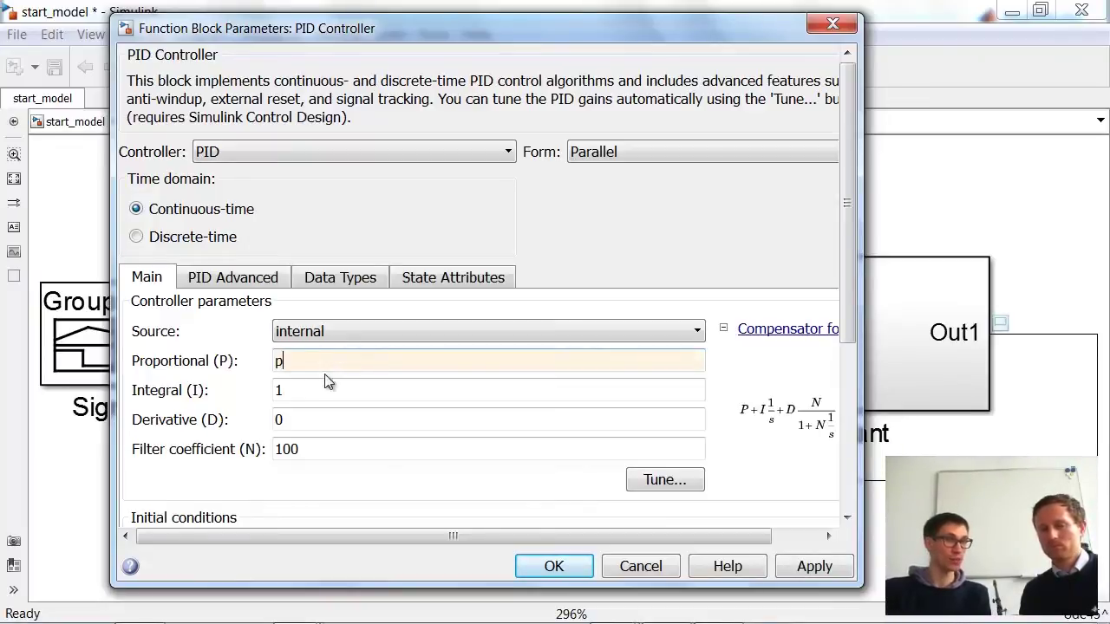
double_click(335, 391)
text(i)
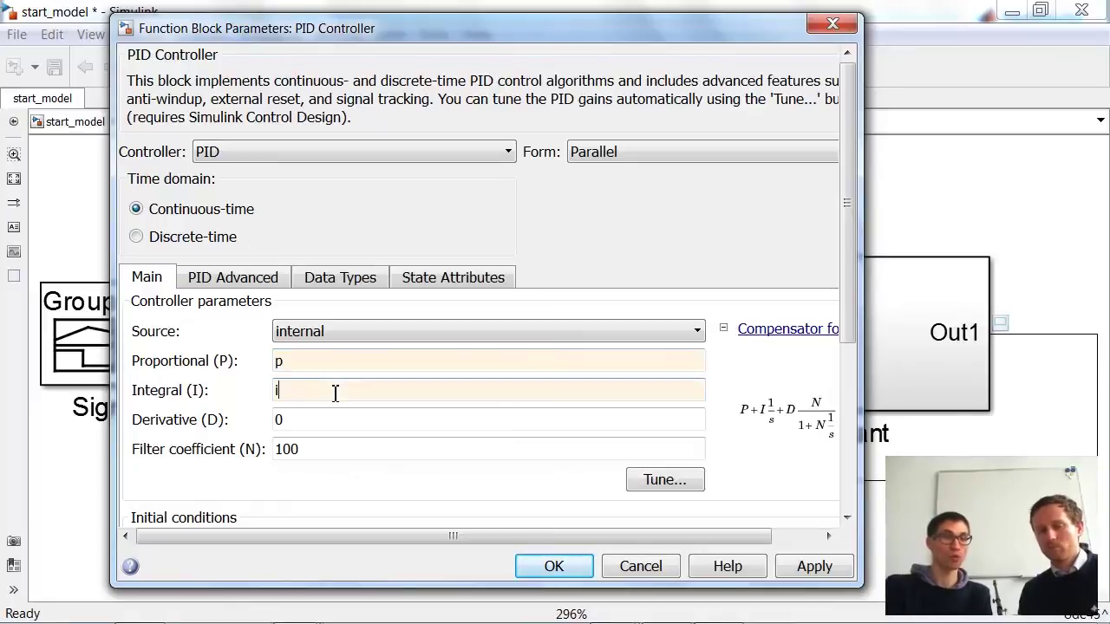
double_click(320, 421)
text(d)
double_click(359, 442)
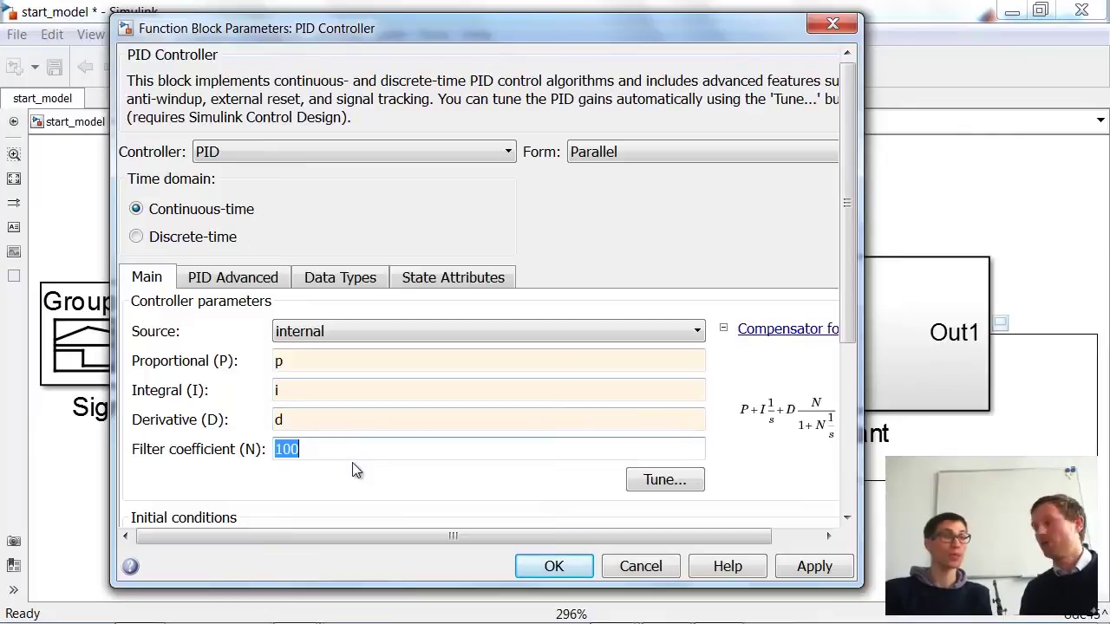
text(n)
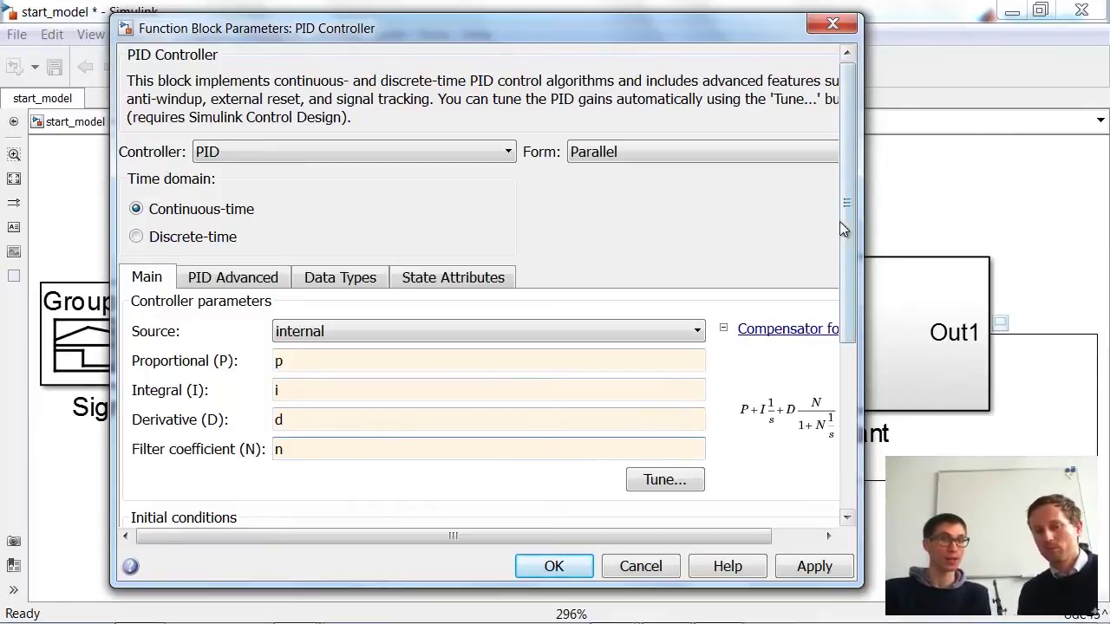
drag(848, 224, 851, 229)
click(794, 571)
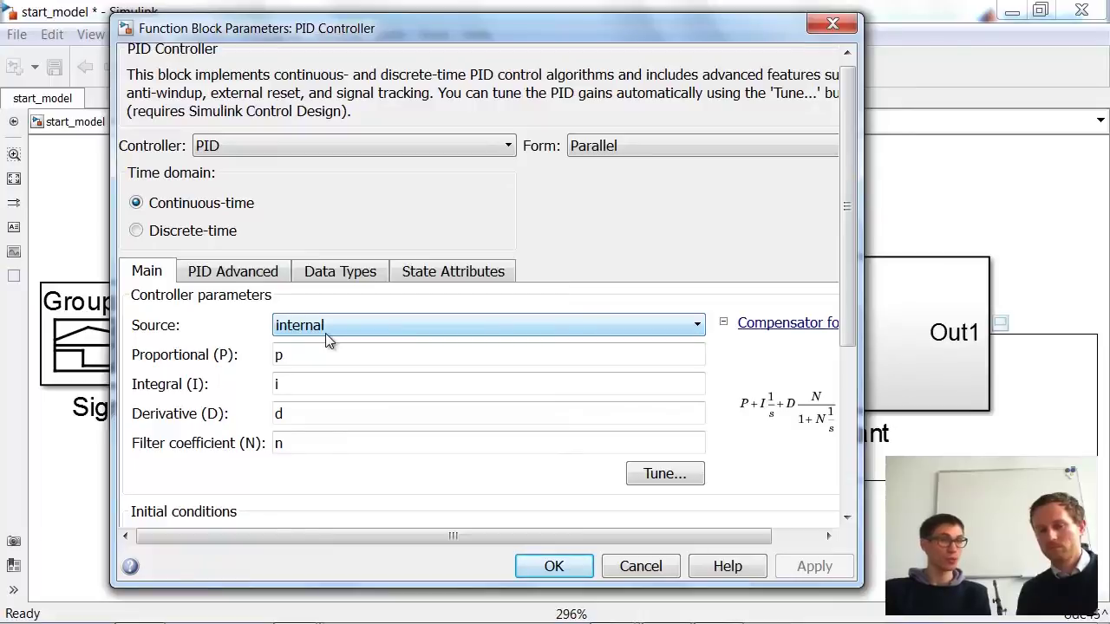
Launch the PID Tuner, speed up the response time to 0.1008 seconds, and show the controller parameters in an enlarged table.
click(664, 473)
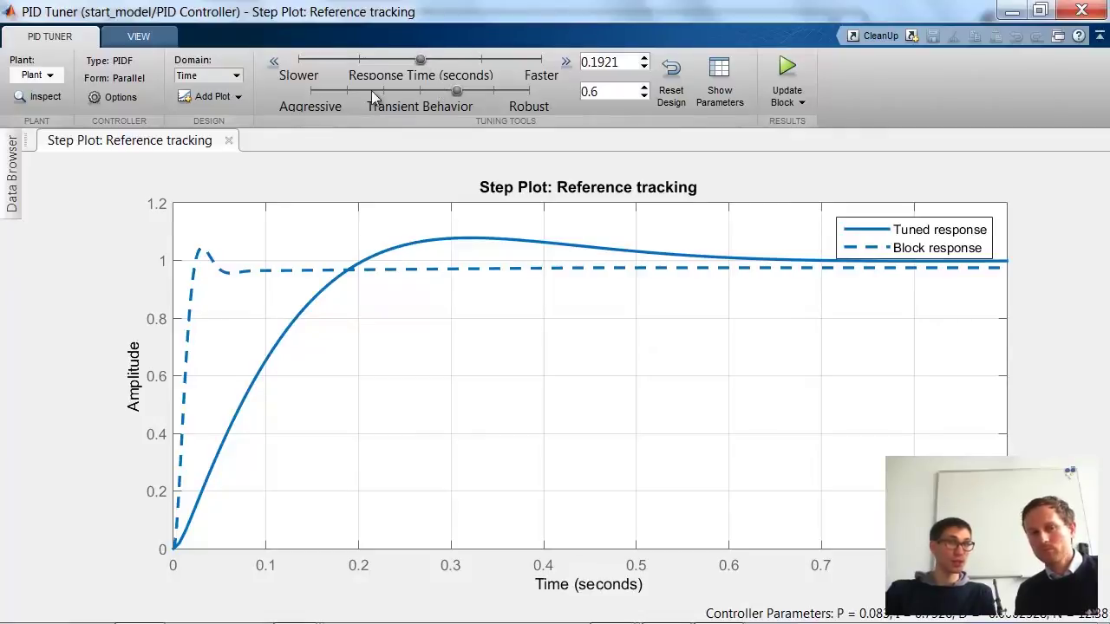
drag(421, 61, 453, 59)
click(714, 93)
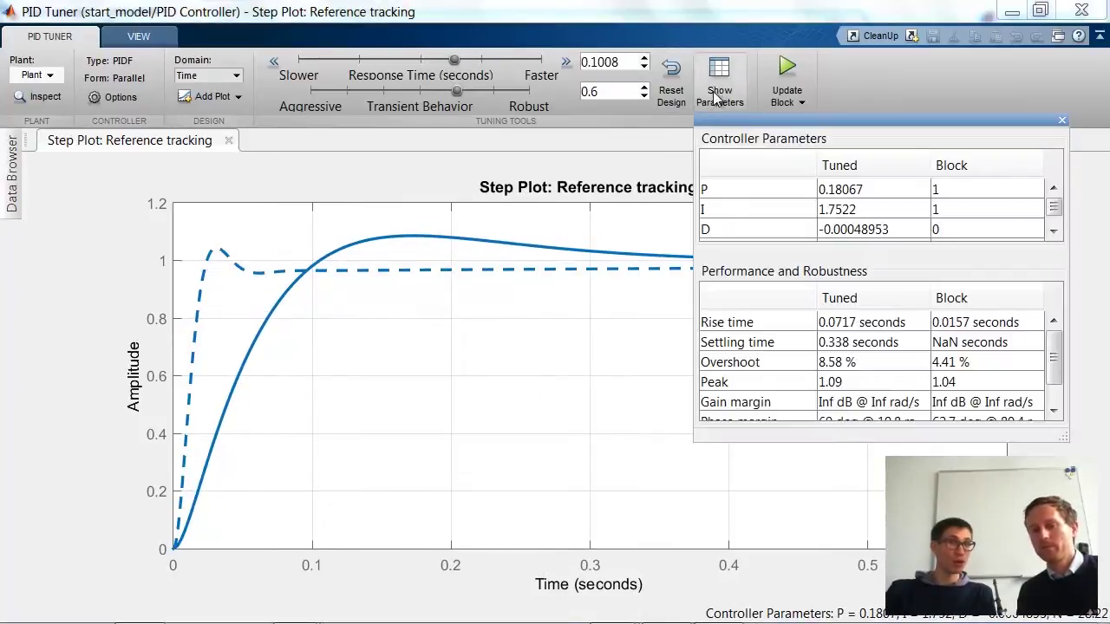
drag(1060, 441, 1095, 529)
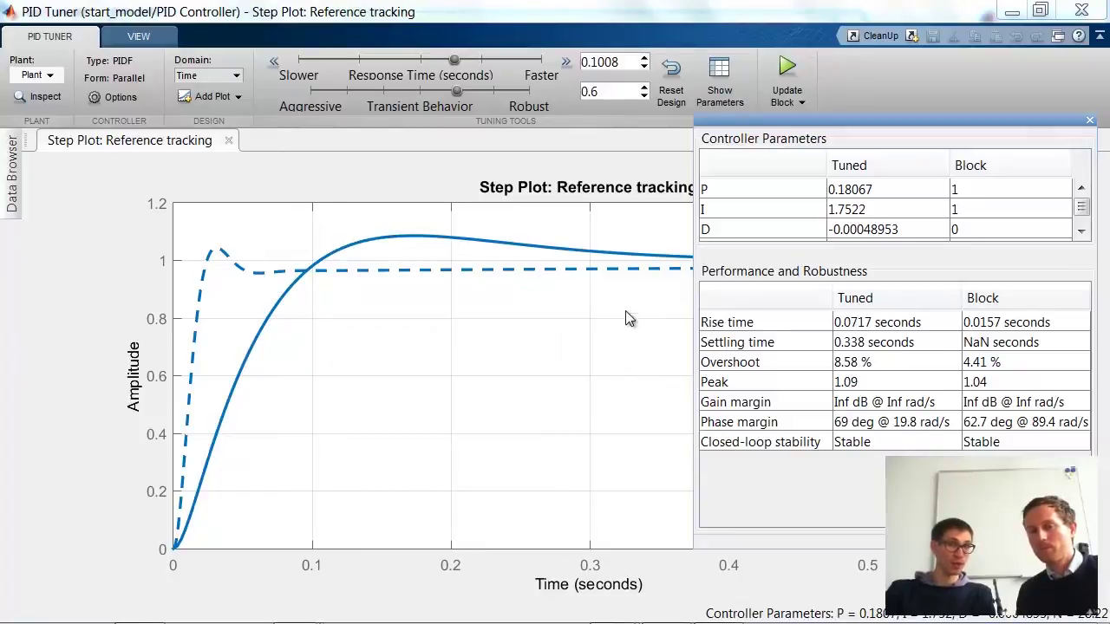
Add an open-loop Bode plot to the tuner and move the parameter table off it.
click(234, 97)
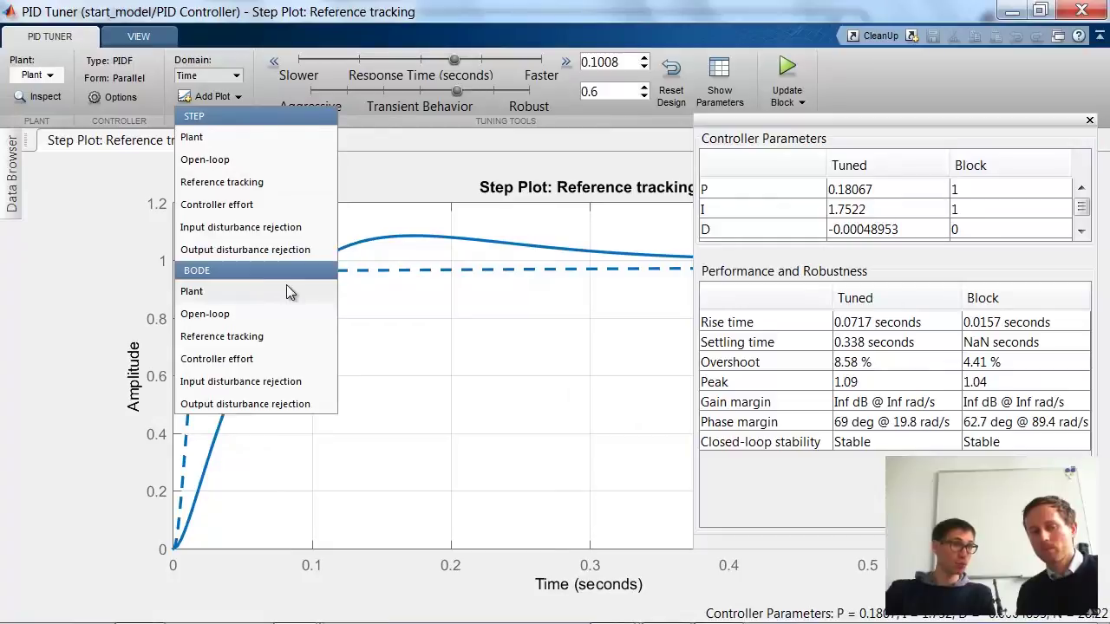
click(247, 316)
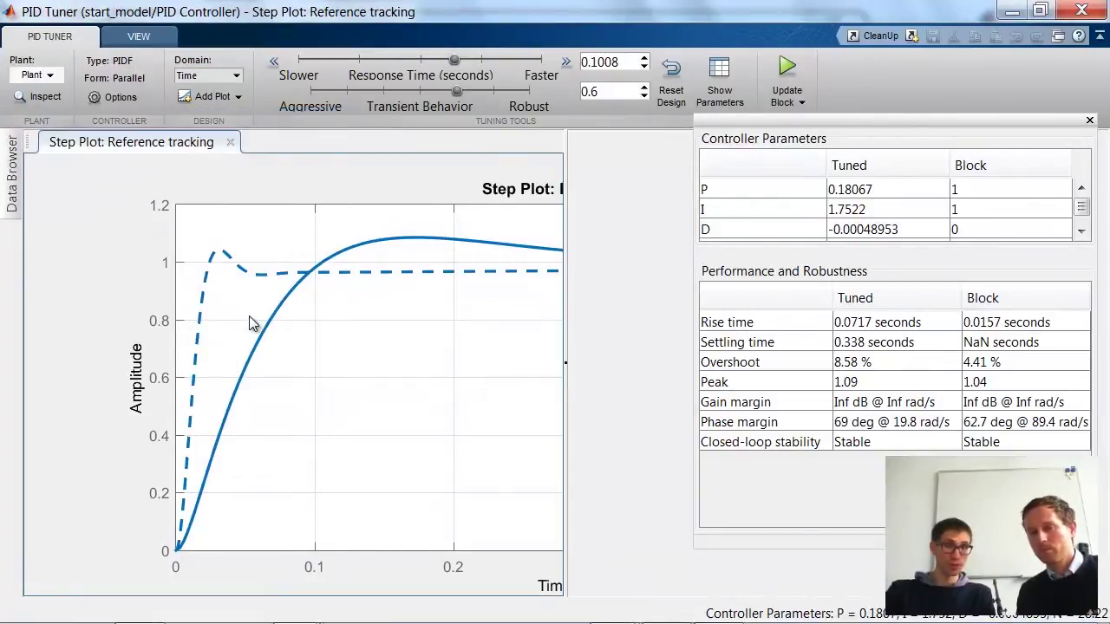
drag(747, 130, 147, 140)
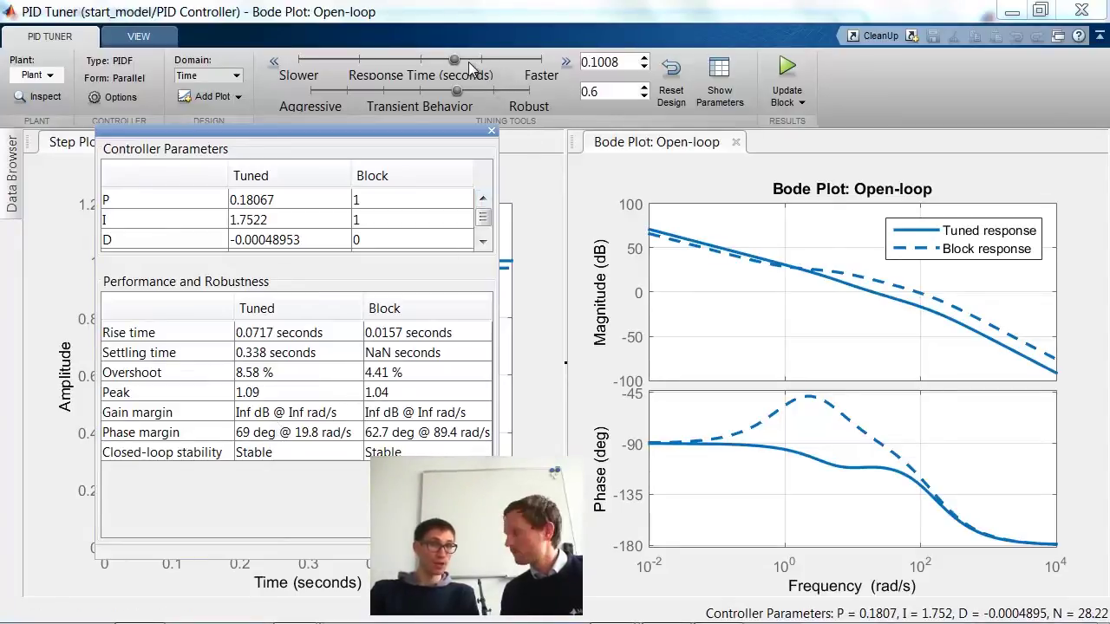
Try a slower response time of 0.6075 seconds, and set it to 0.09194 seconds with the parameter table moved off the step plot.
drag(459, 59, 363, 60)
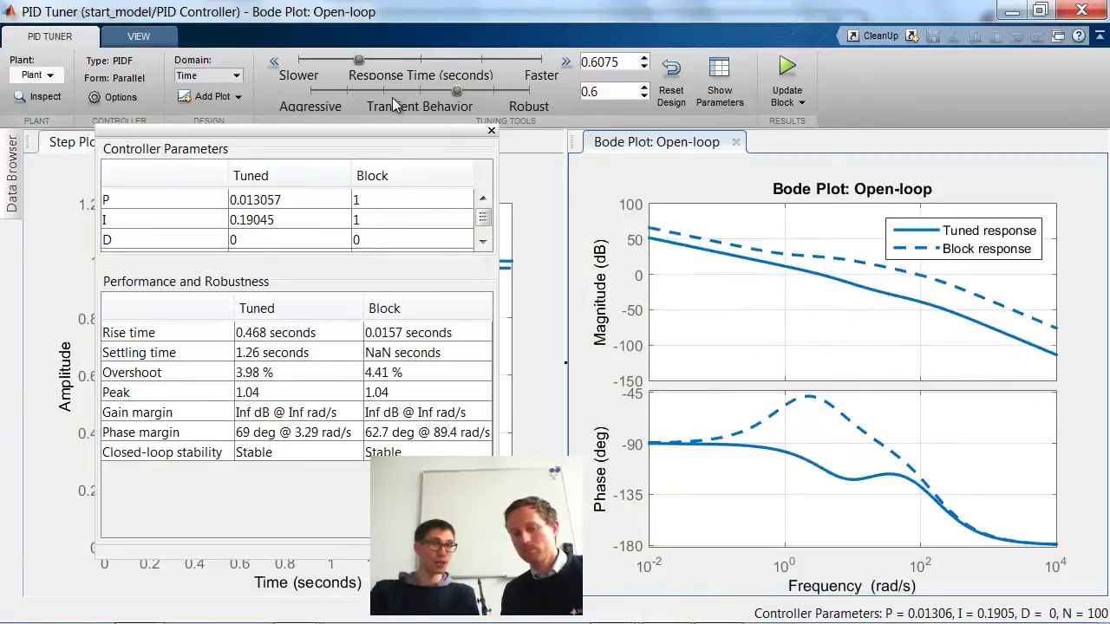
drag(361, 62, 424, 63)
drag(419, 134, 956, 210)
drag(424, 59, 472, 60)
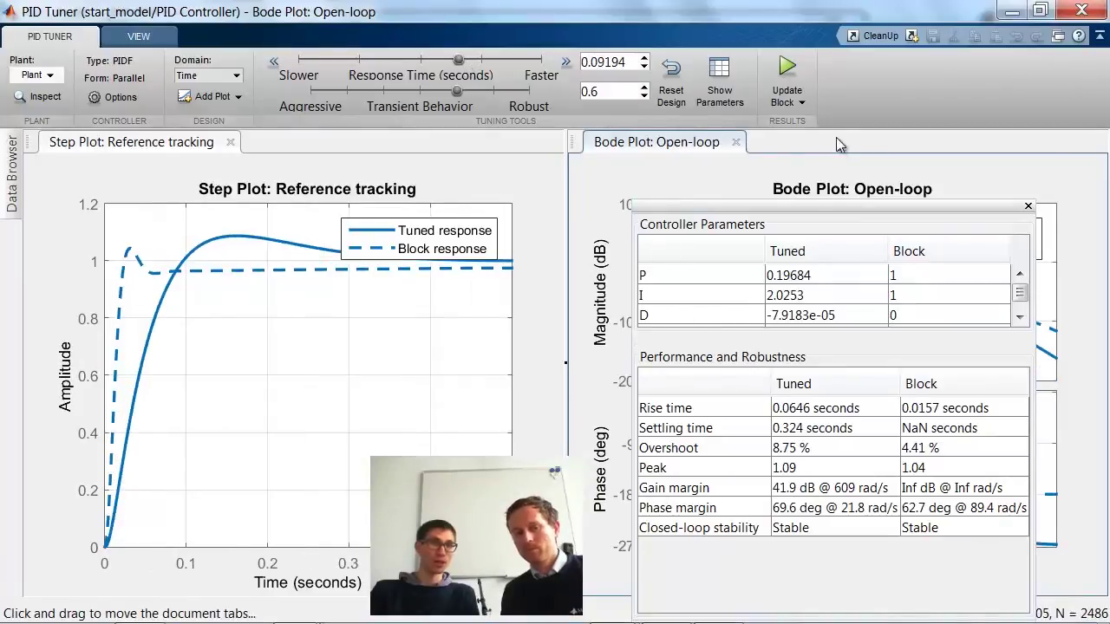
Update the PID Controller block with the tuned gains, and close the tuner and the block parameters.
click(790, 66)
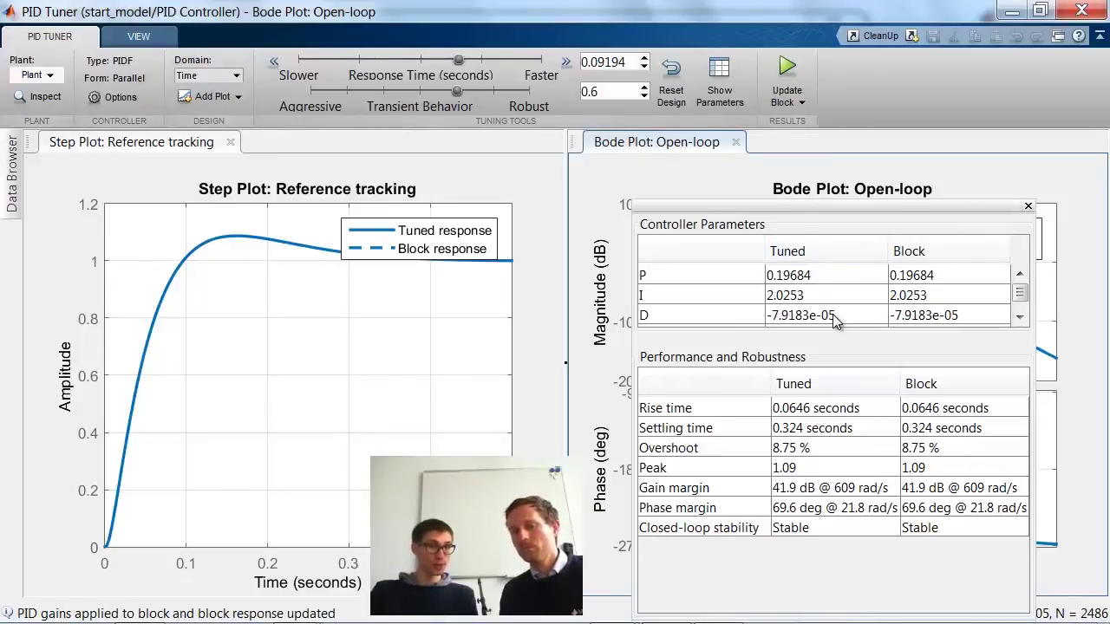
click(1084, 12)
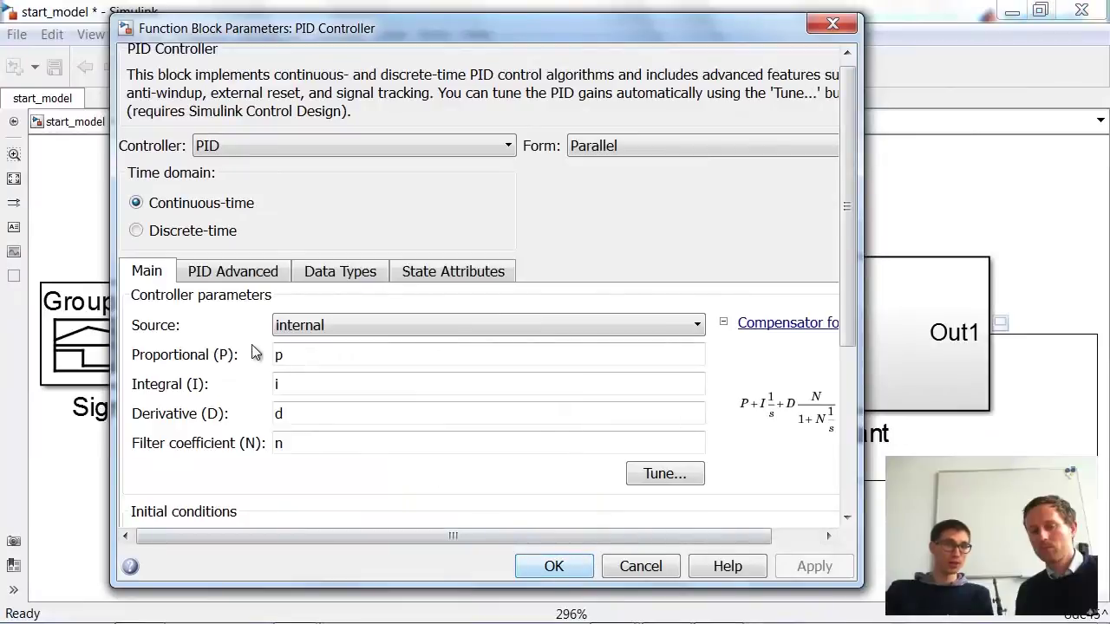
click(548, 568)
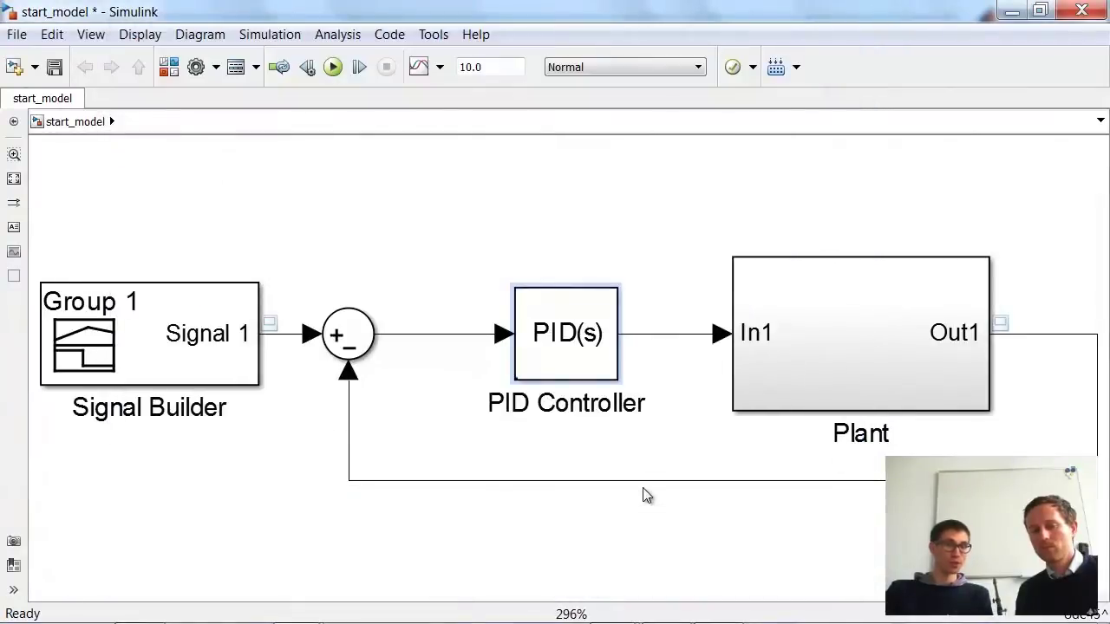
Run the simulation with the tuned controller and zoom the Scope viewer in on the overshoot after the 5 s step.
click(333, 66)
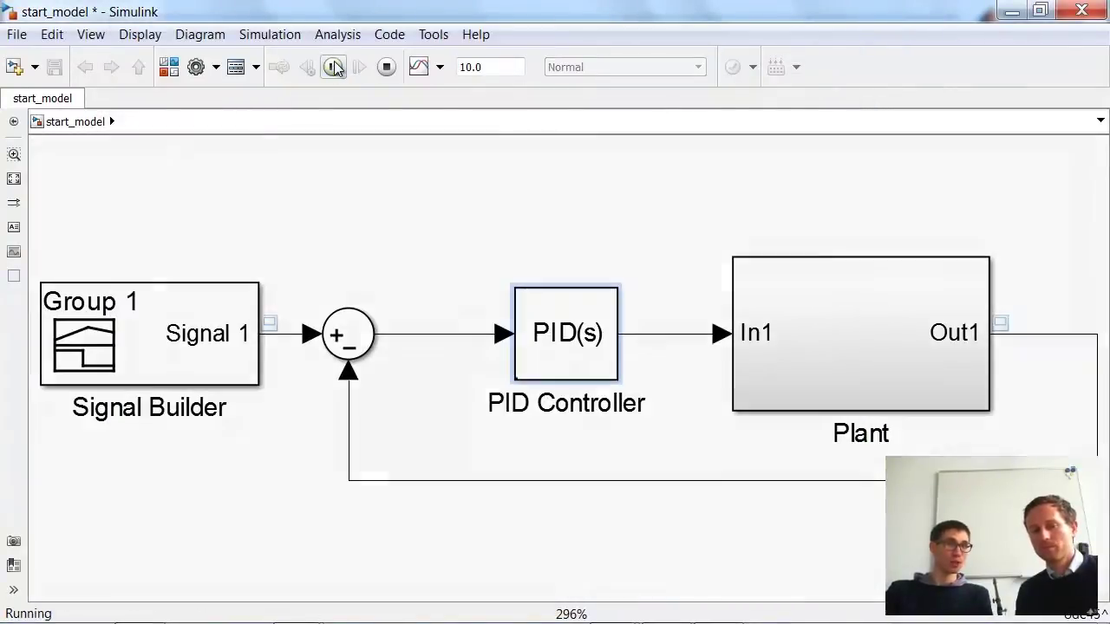
double_click(271, 322)
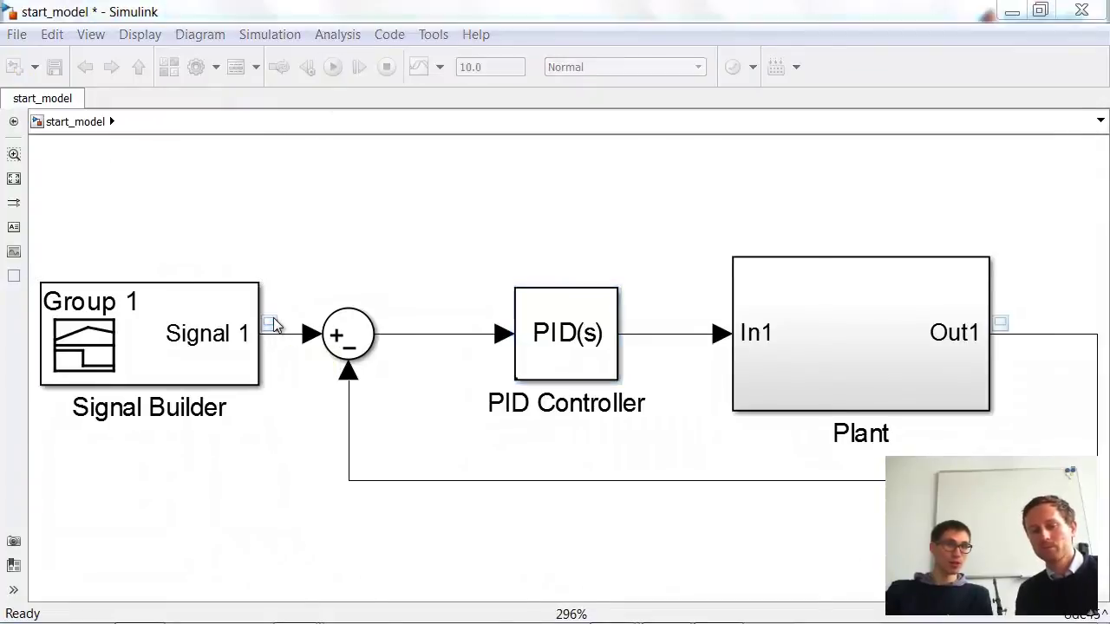
click(124, 33)
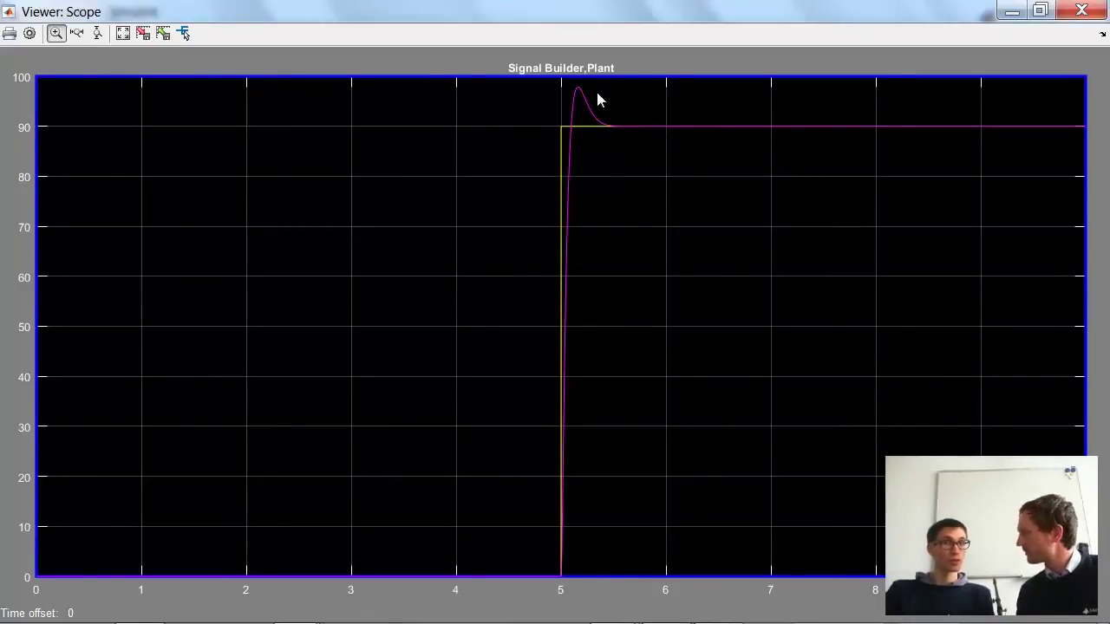
drag(509, 169, 646, 85)
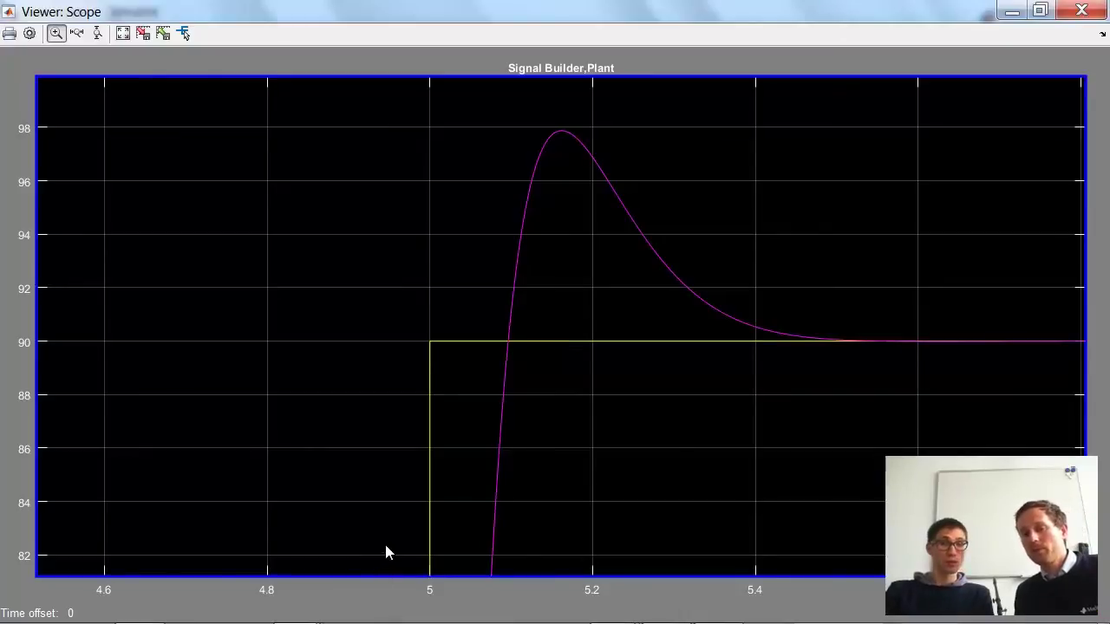
Return to the start_model window, open the Plant subsystem and fit its diagram to view.
mouse_move(414, 611)
click(300, 607)
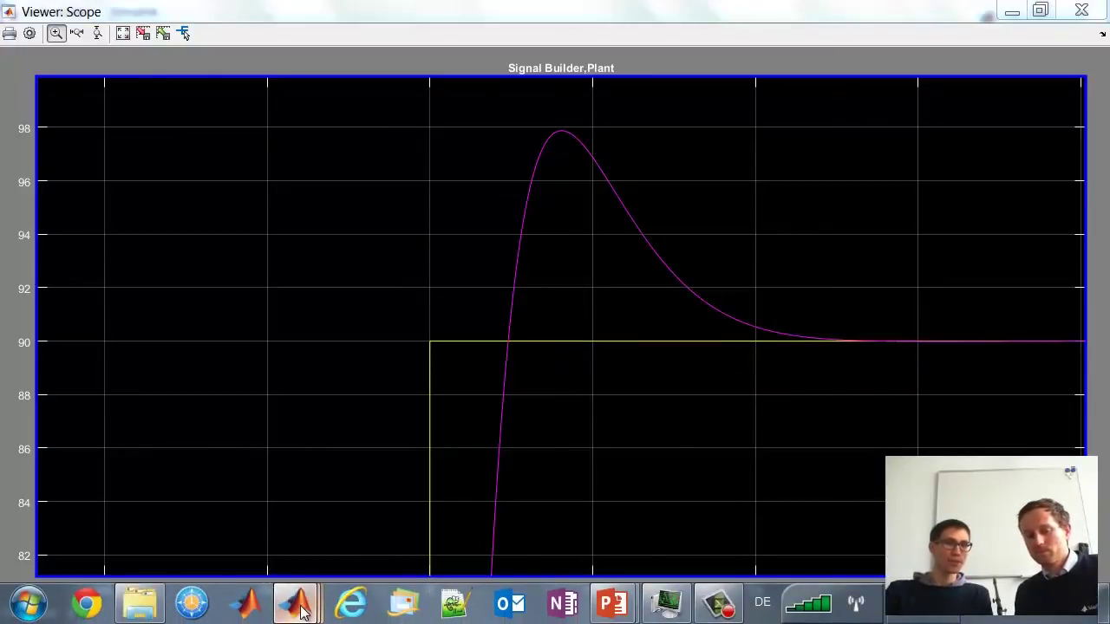
click(399, 503)
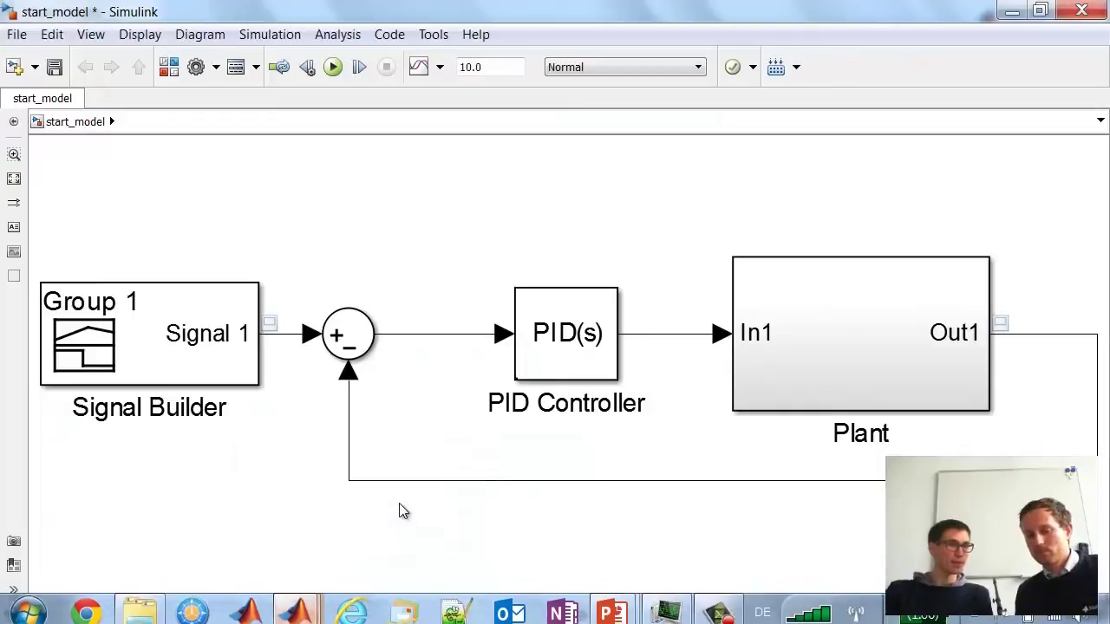
double_click(874, 357)
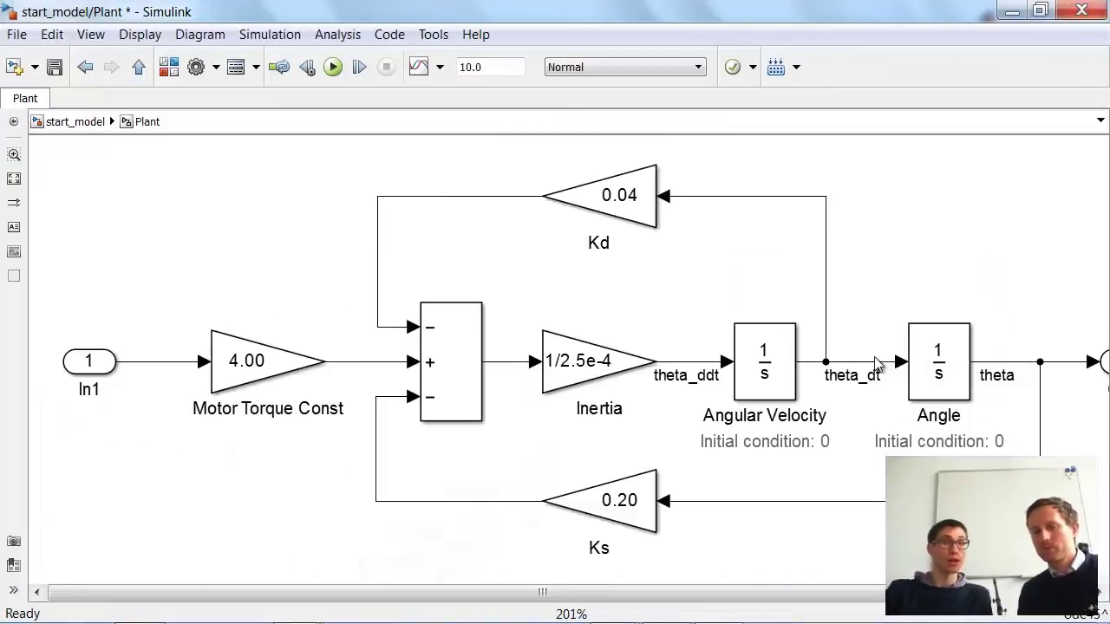
key(space)
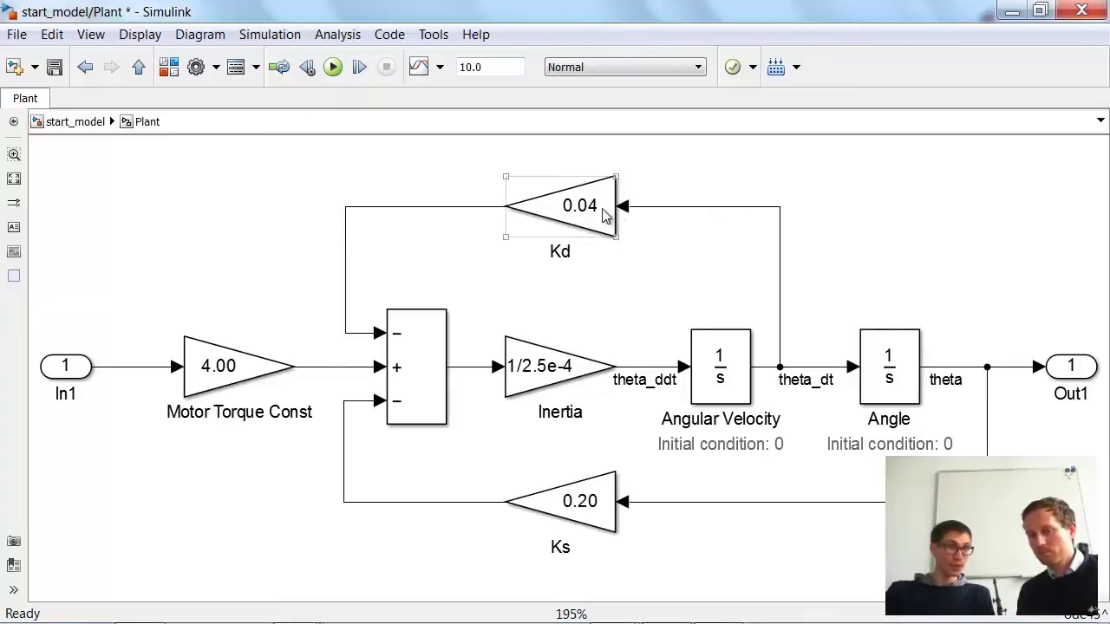
Specify the Kd gain block's linearization with the MATLAB expression ureal('Kd',0.04,'percent',20).
click(595, 218)
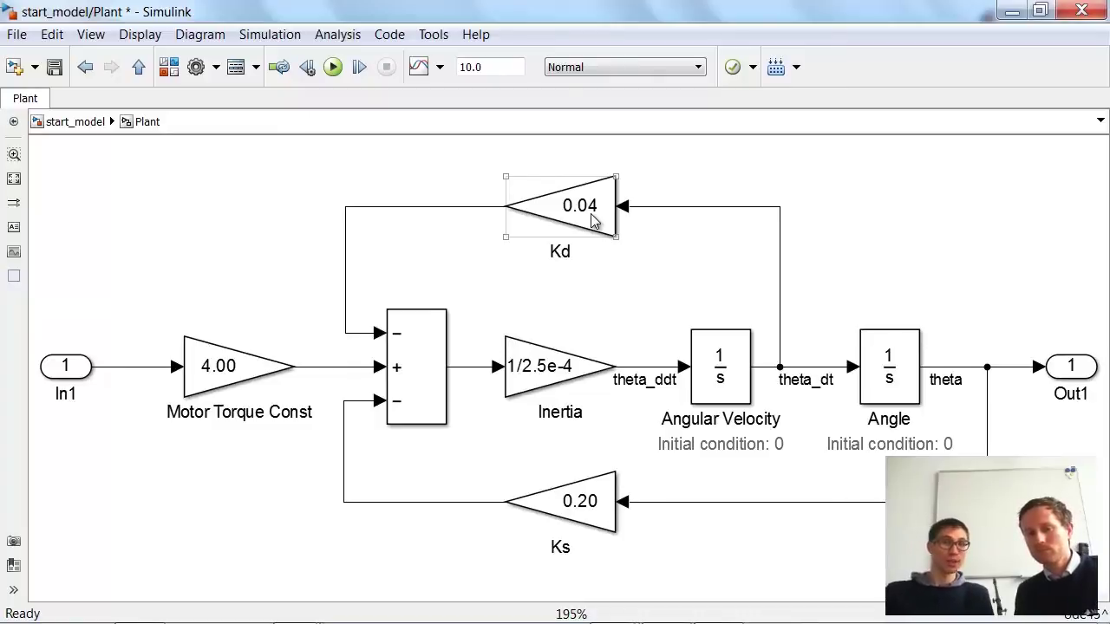
right_click(591, 214)
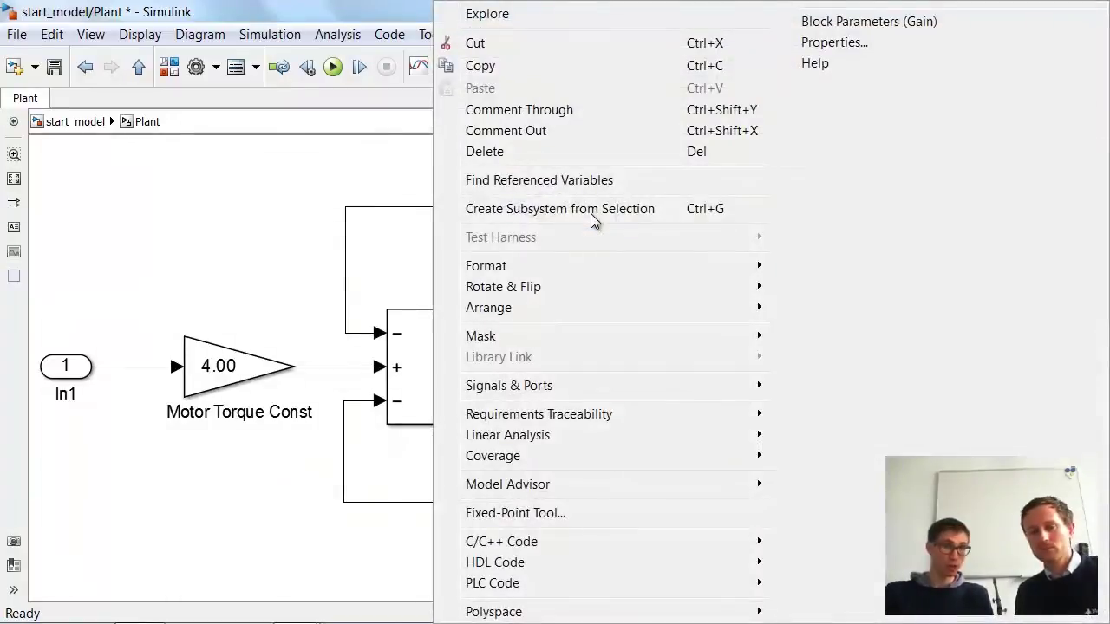
mouse_move(651, 435)
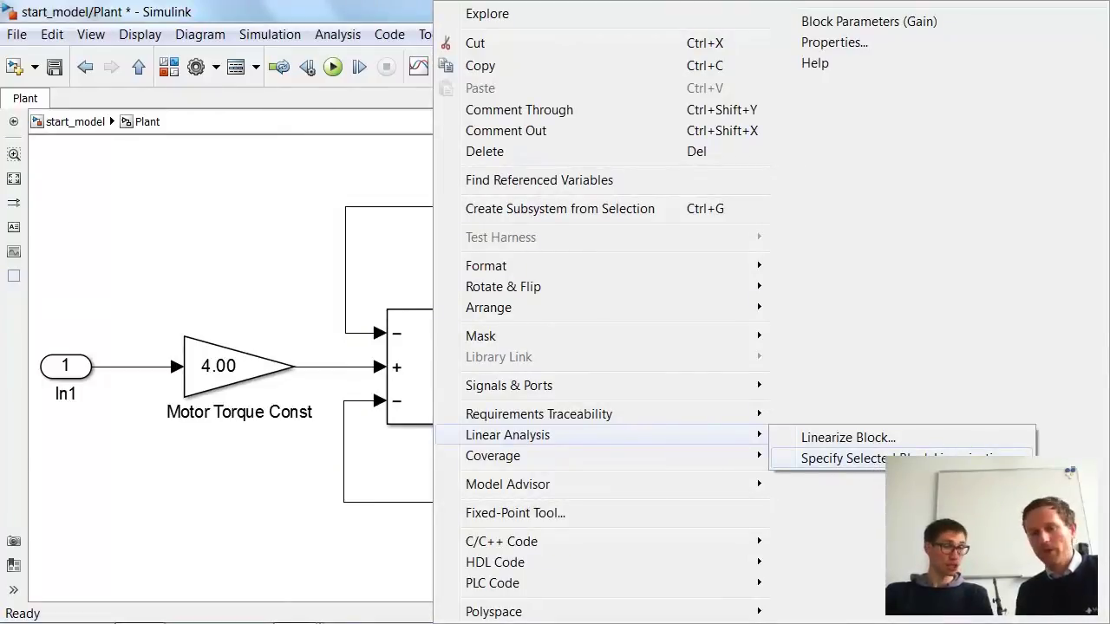
click(902, 458)
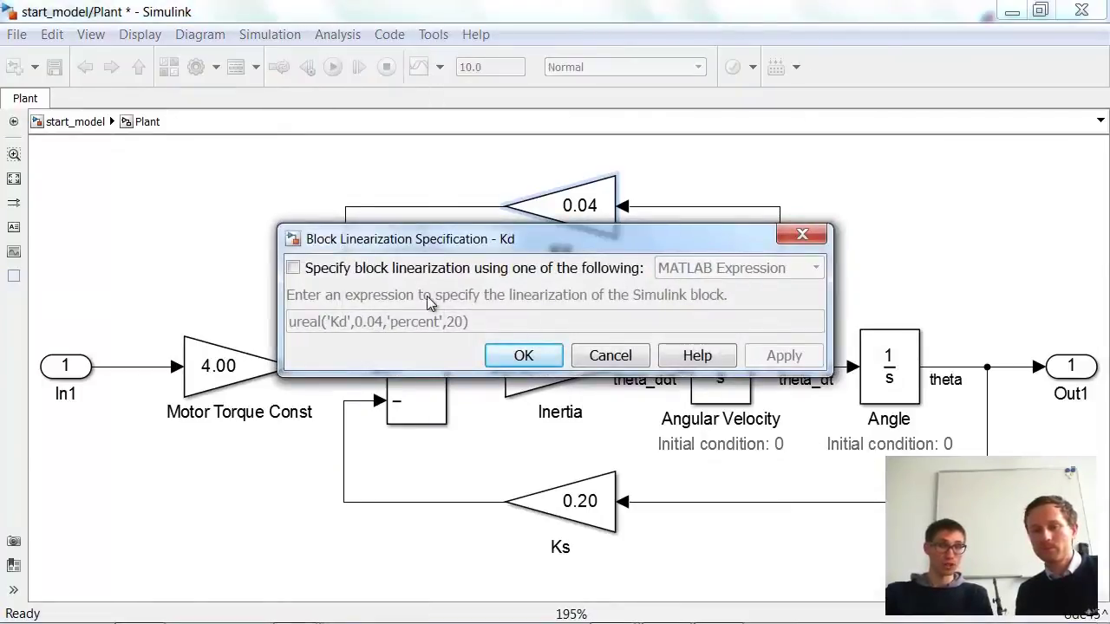
click(293, 268)
drag(429, 245, 337, 158)
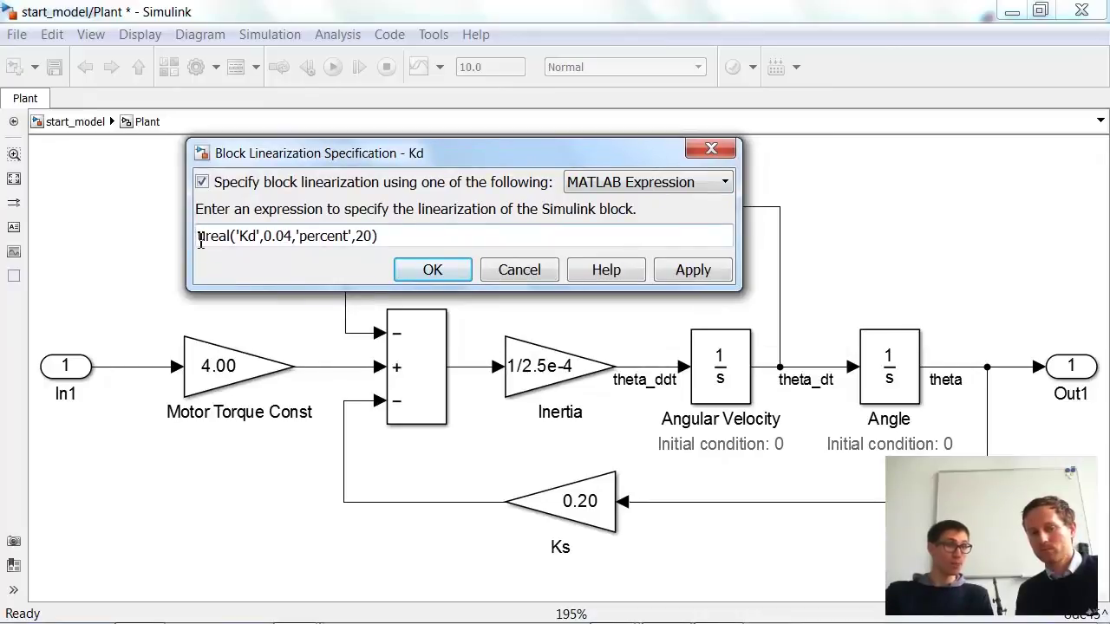
shift+click(289, 236)
shift+click(298, 236)
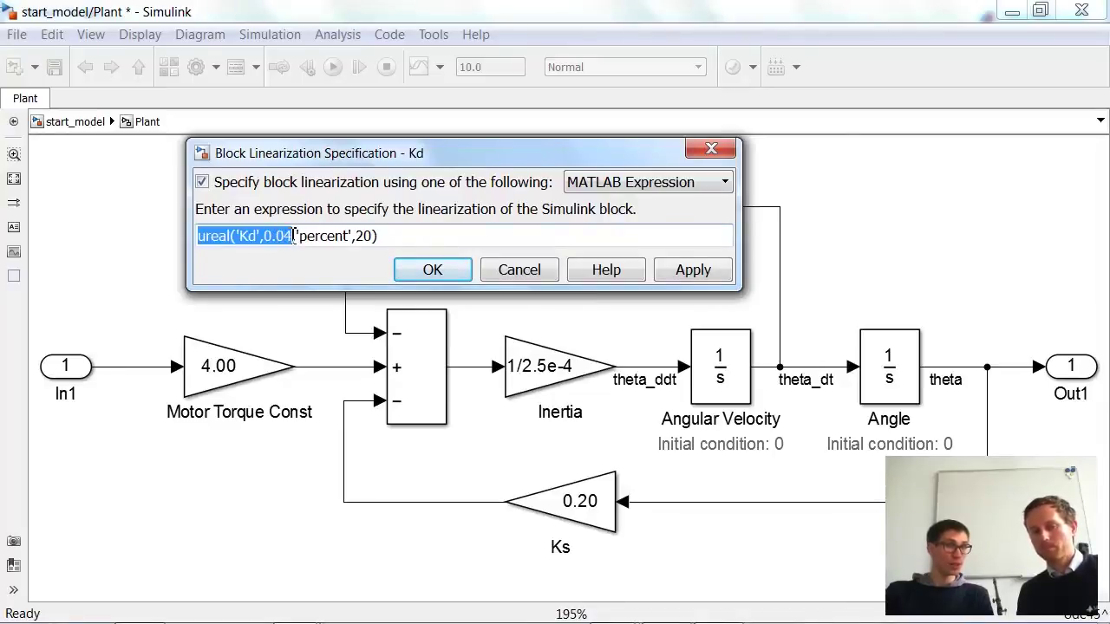
click(301, 236)
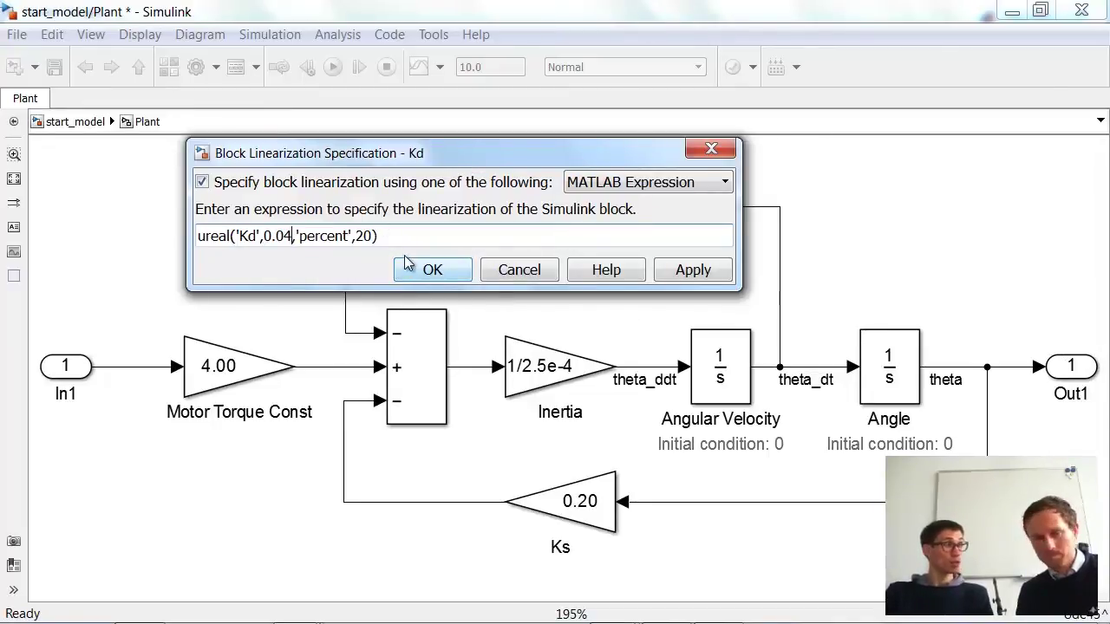
click(432, 274)
click(562, 196)
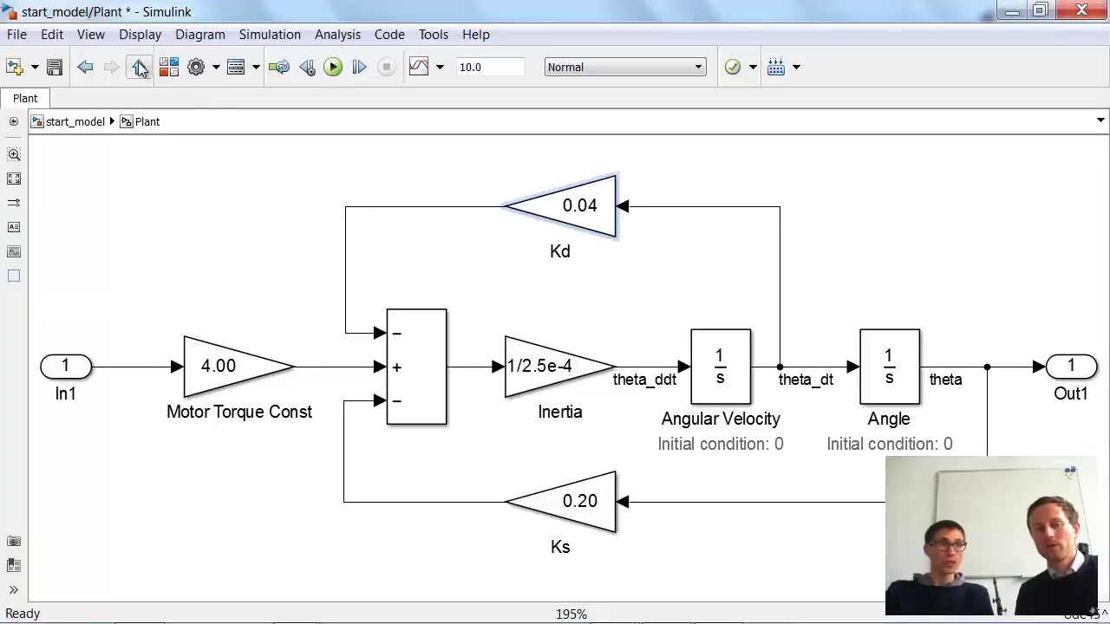
Go back up to the top level of start_model and mark the Signal Builder output signal as an Input Perturbation.
click(139, 68)
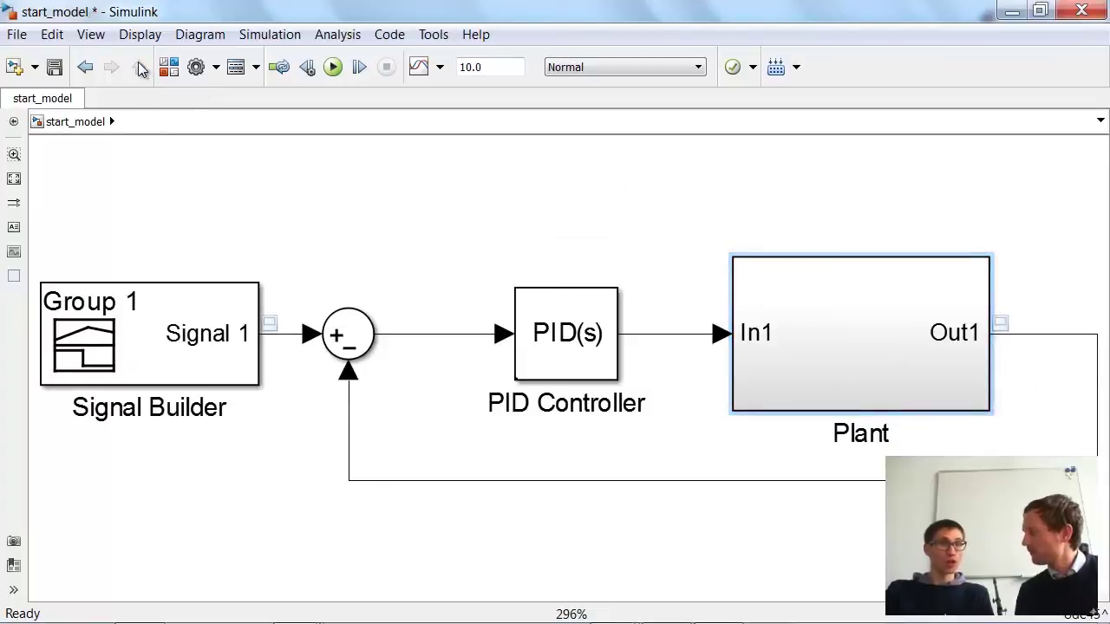
click(577, 337)
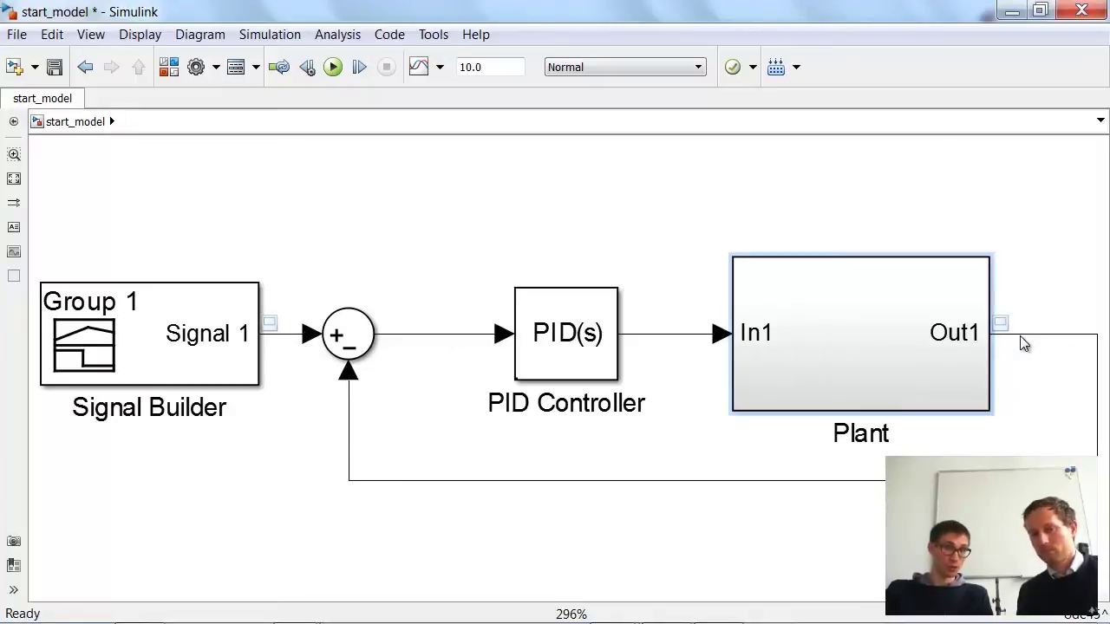
right_click(288, 332)
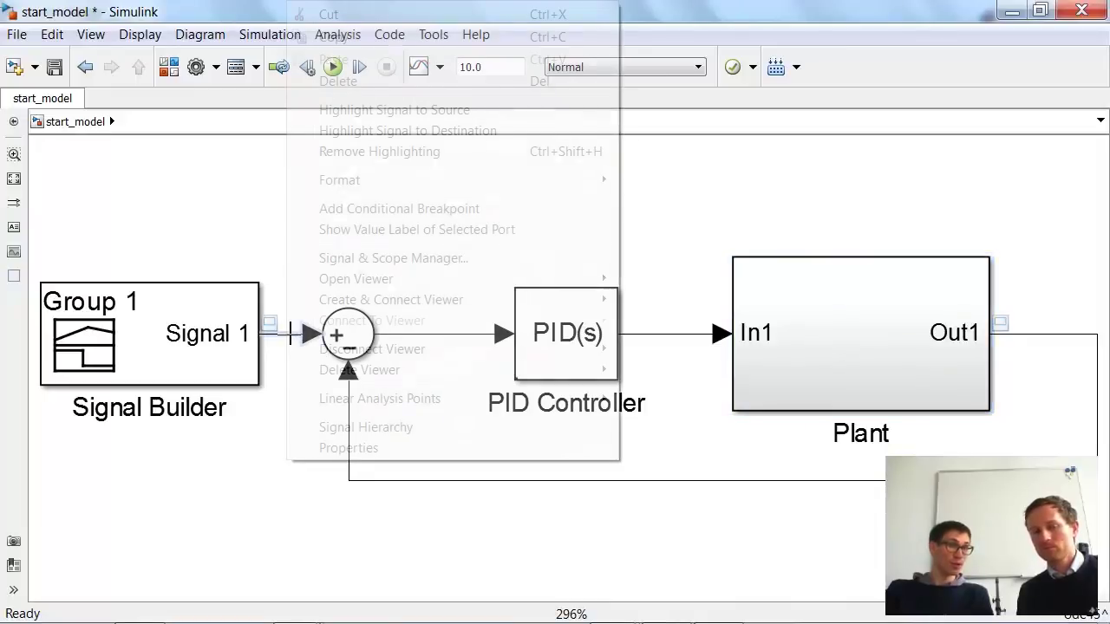
mouse_move(443, 403)
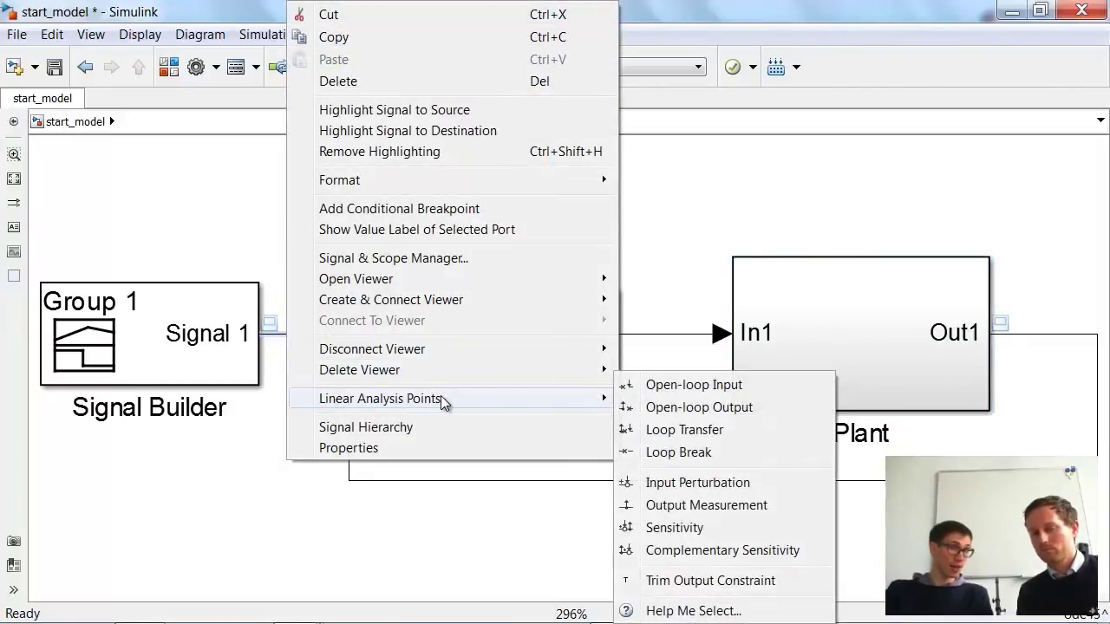
click(708, 483)
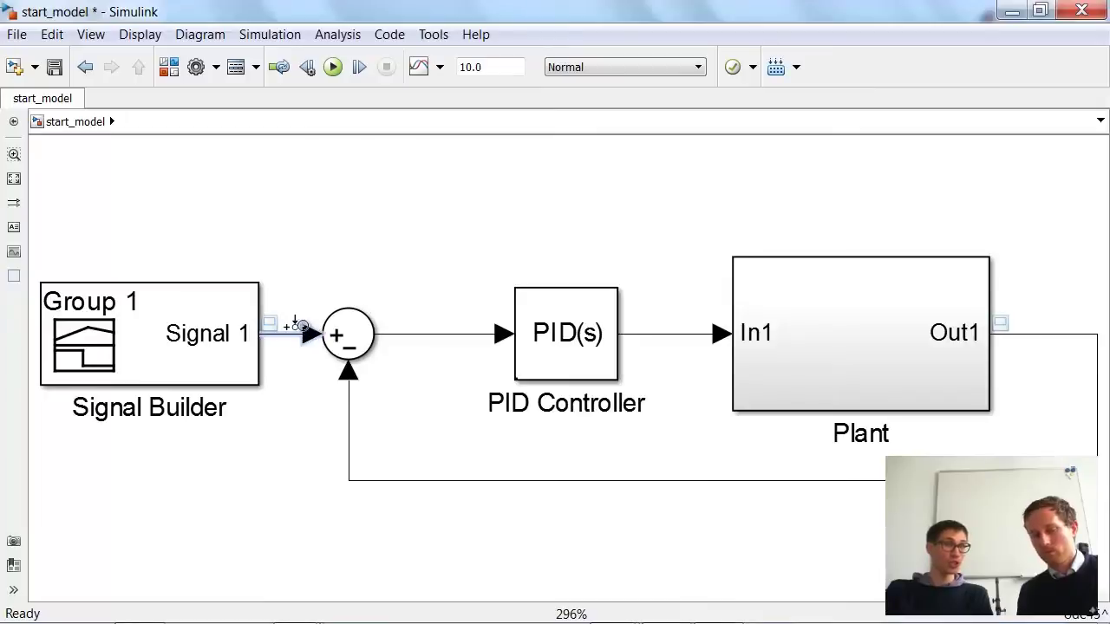
Mark the Plant output signal as an Output Measurement linear analysis point.
click(1017, 335)
right_click(1016, 337)
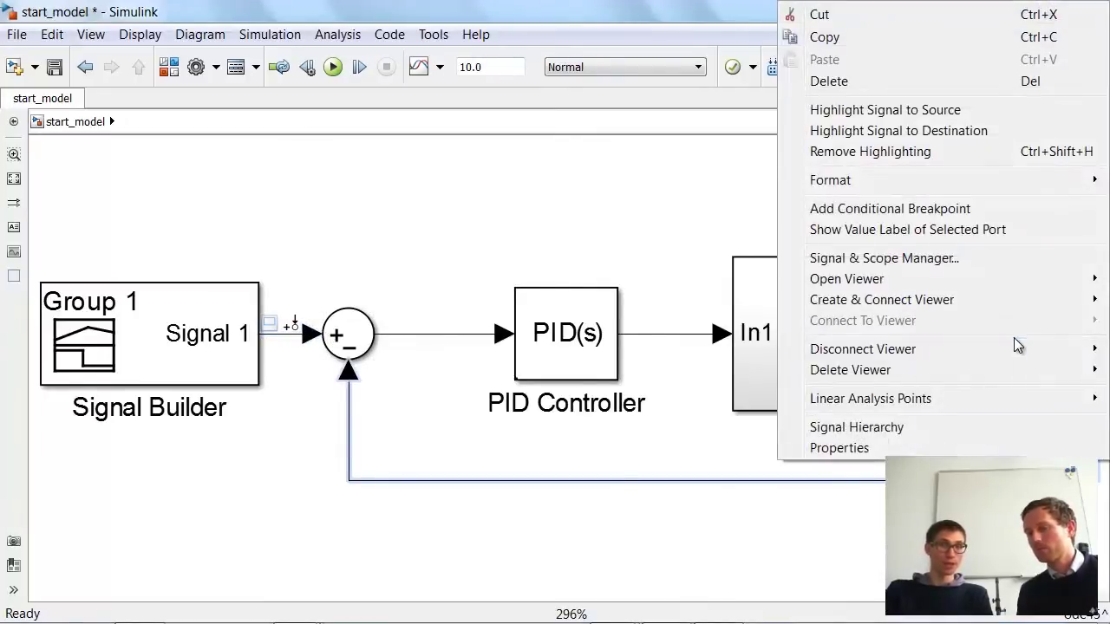
mouse_move(960, 398)
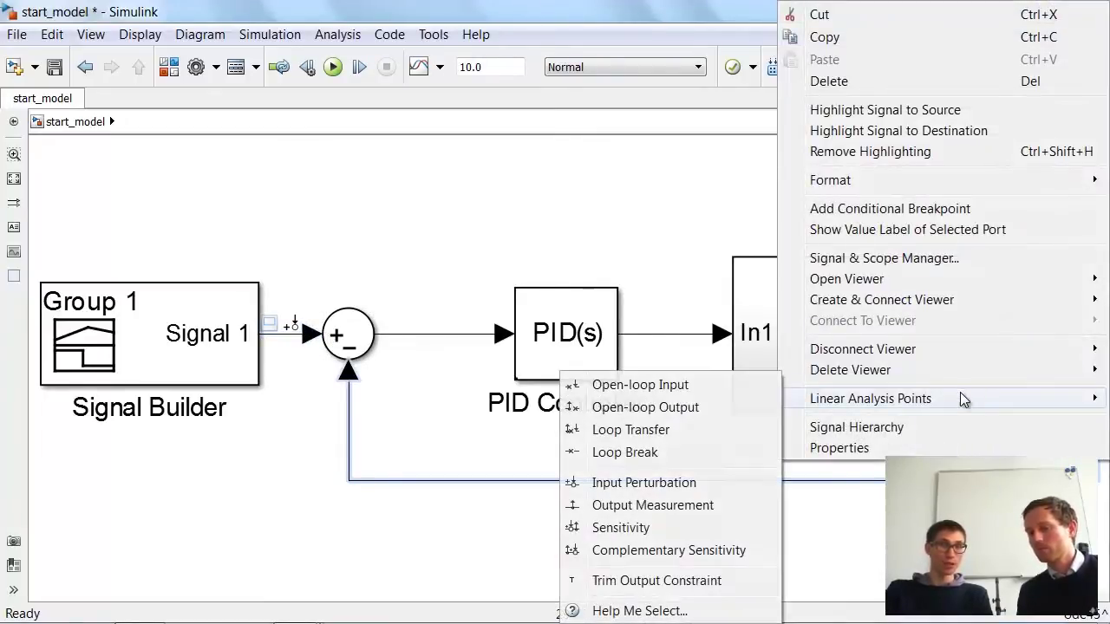
click(652, 508)
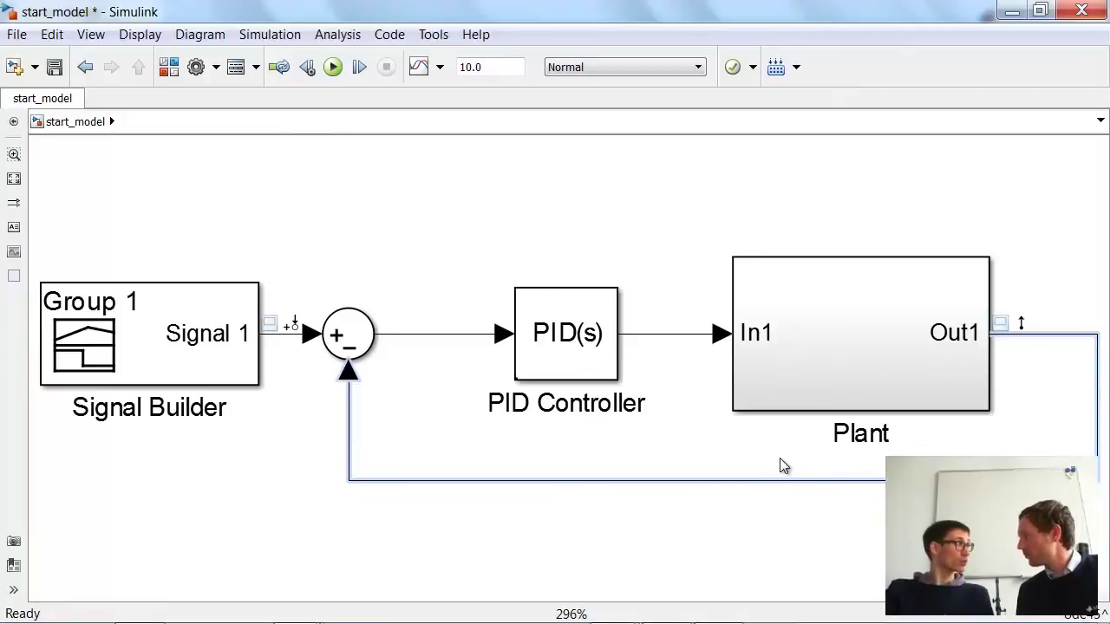
Open the Linear Analysis Tool for the model, maximize it, and linearize with a new step plot.
click(352, 36)
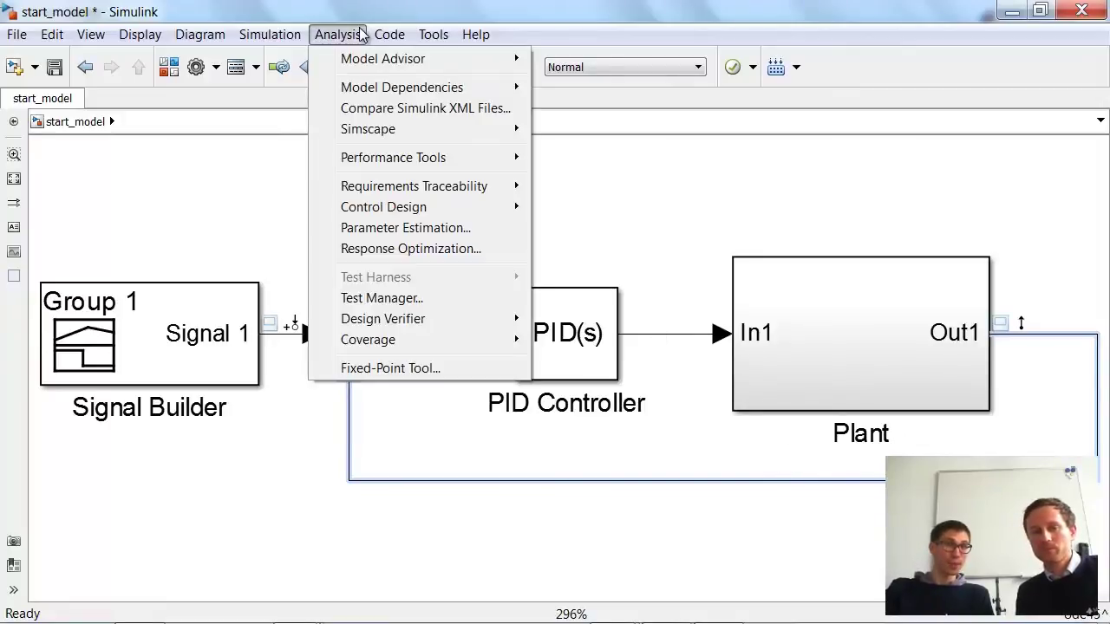
mouse_move(390, 206)
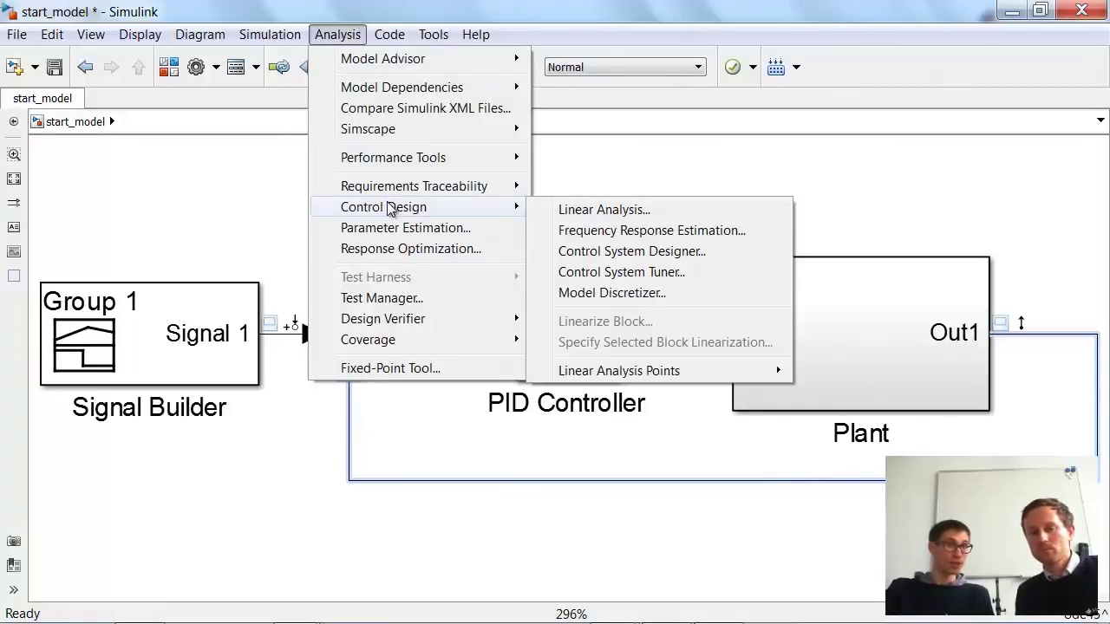
click(594, 211)
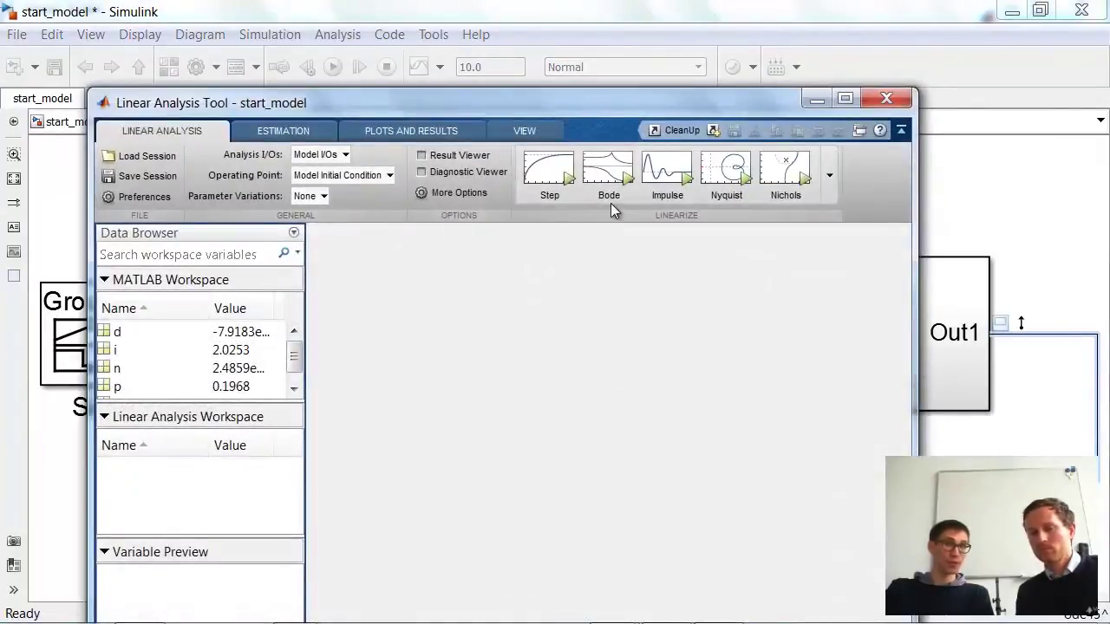
click(845, 98)
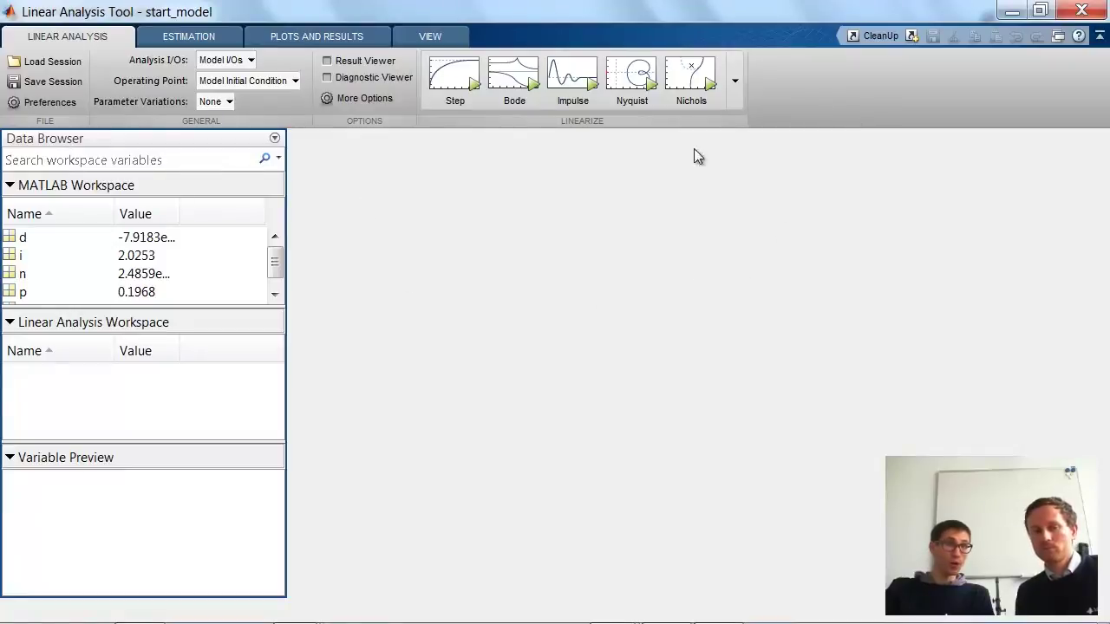
click(735, 81)
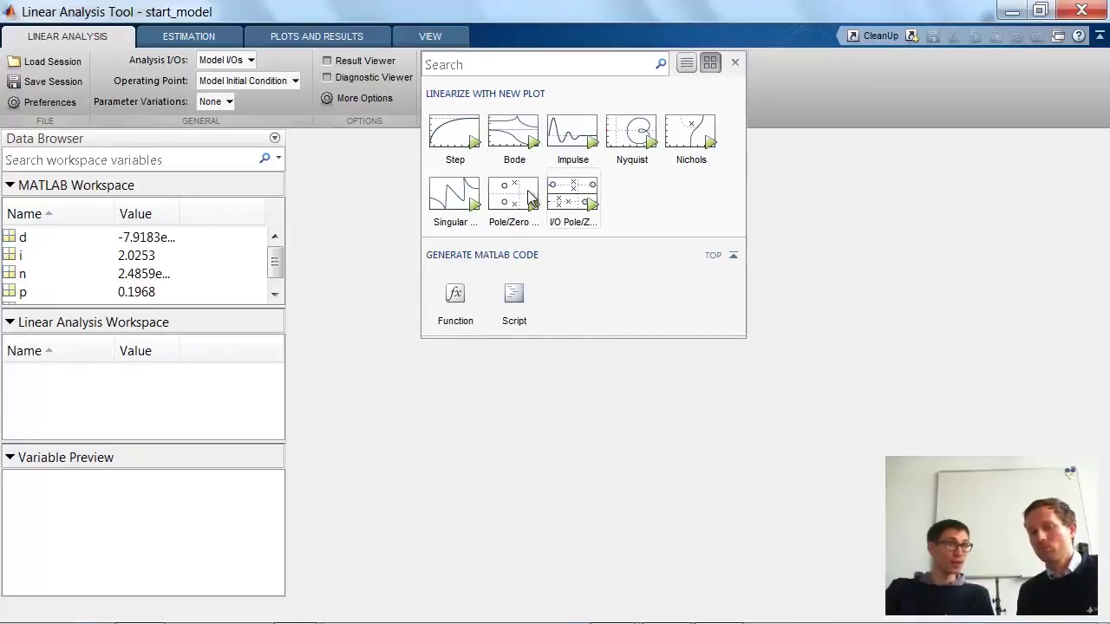
click(458, 144)
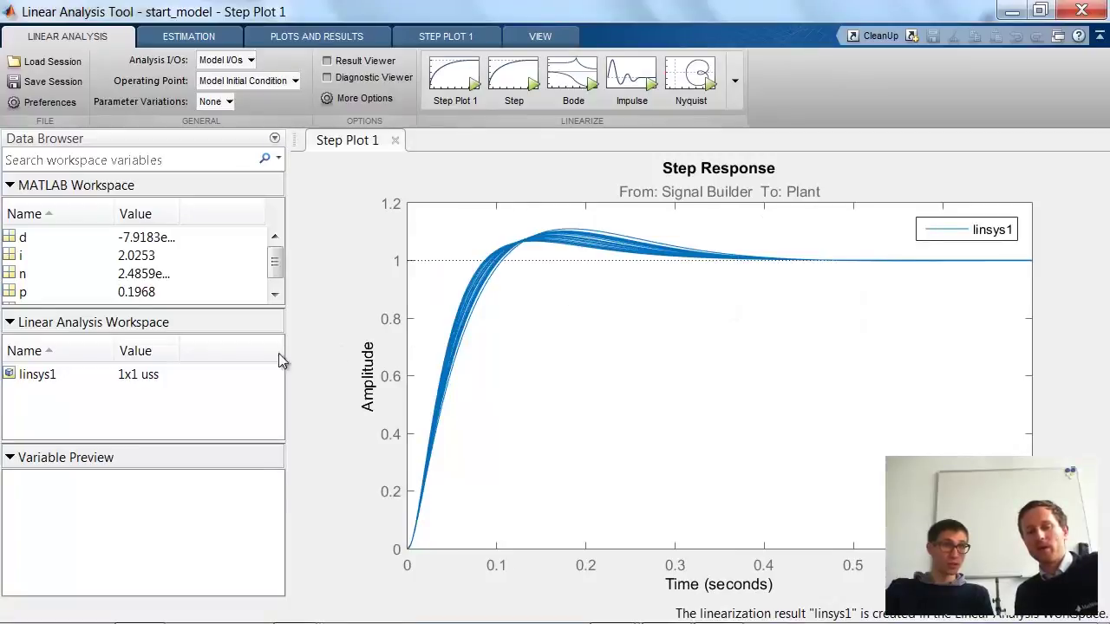
Copy linsys1 from the Linear Analysis Workspace into the MATLAB Workspace.
click(47, 378)
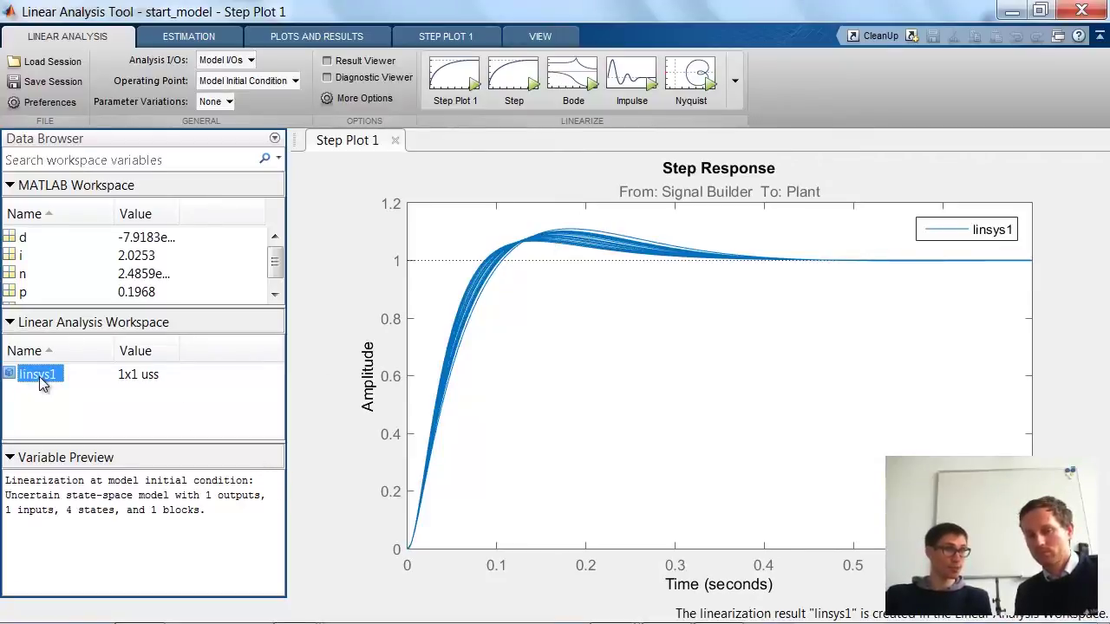
drag(41, 382, 65, 262)
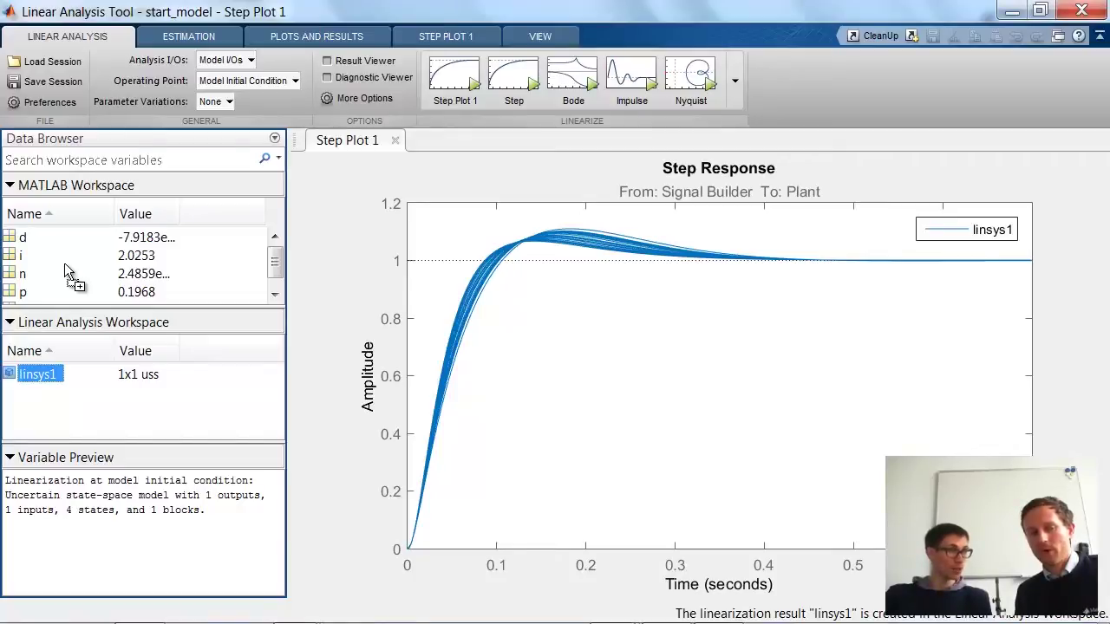
drag(64, 263, 64, 265)
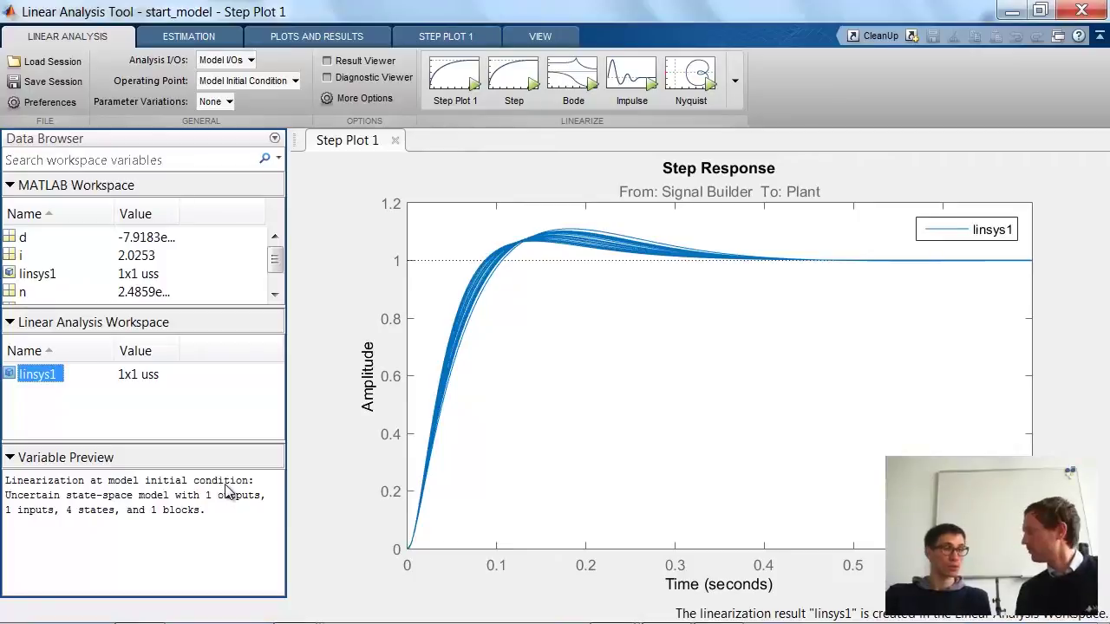
Switch to the MATLAB Command Window and run [mgain,wcvalue]=wcgain(linsys1) to compute the worst-case gain.
click(295, 604)
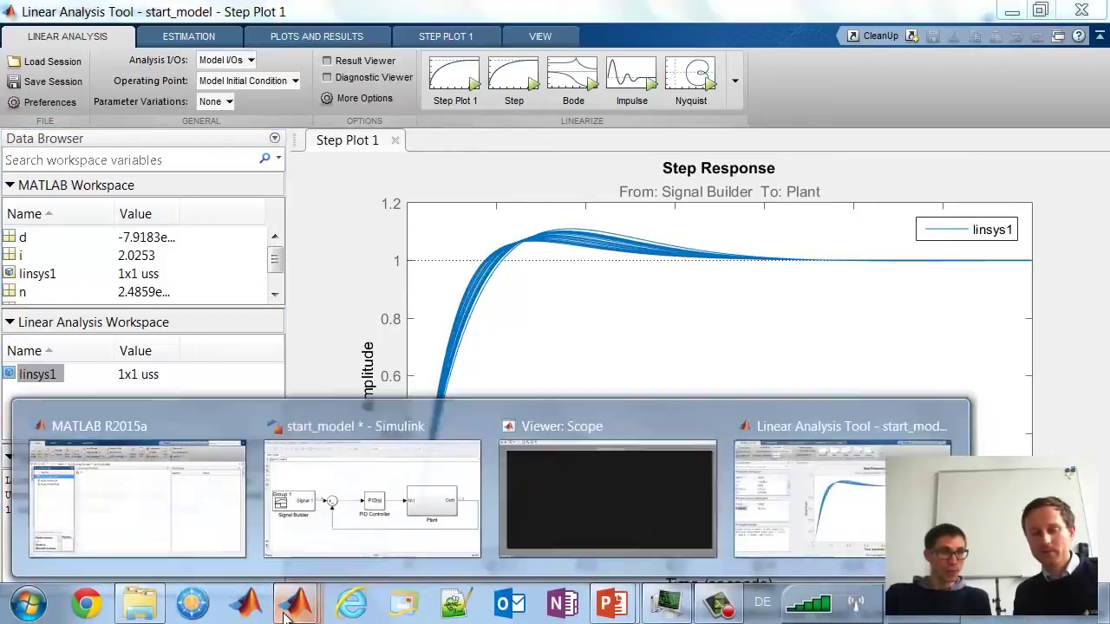
click(173, 531)
click(468, 270)
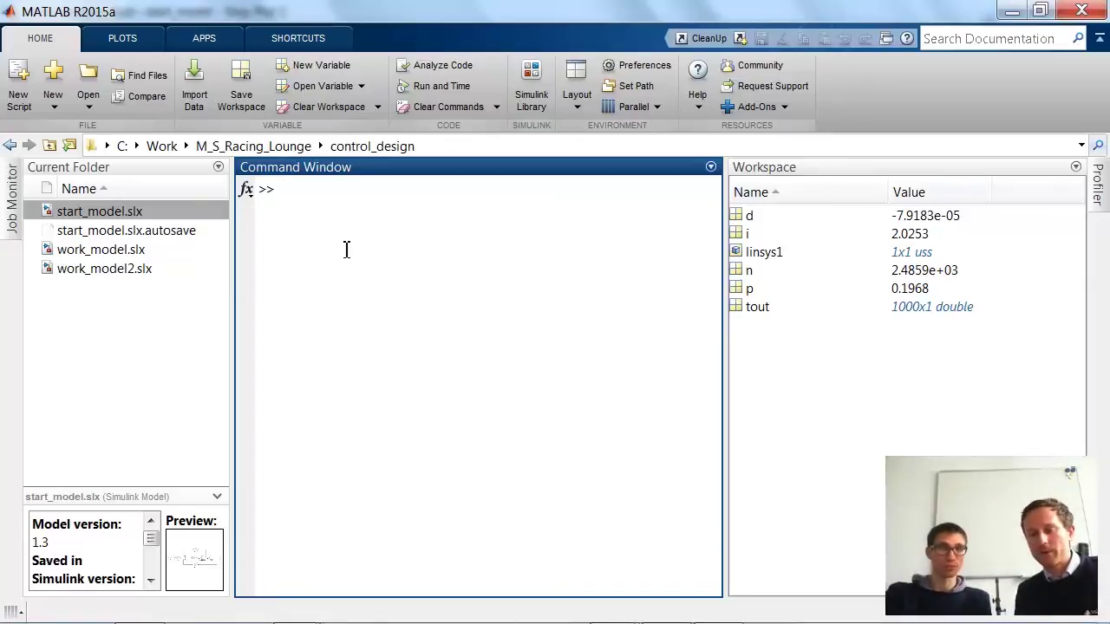
key(Up)
key(Up)
key(Up)
key(Up)
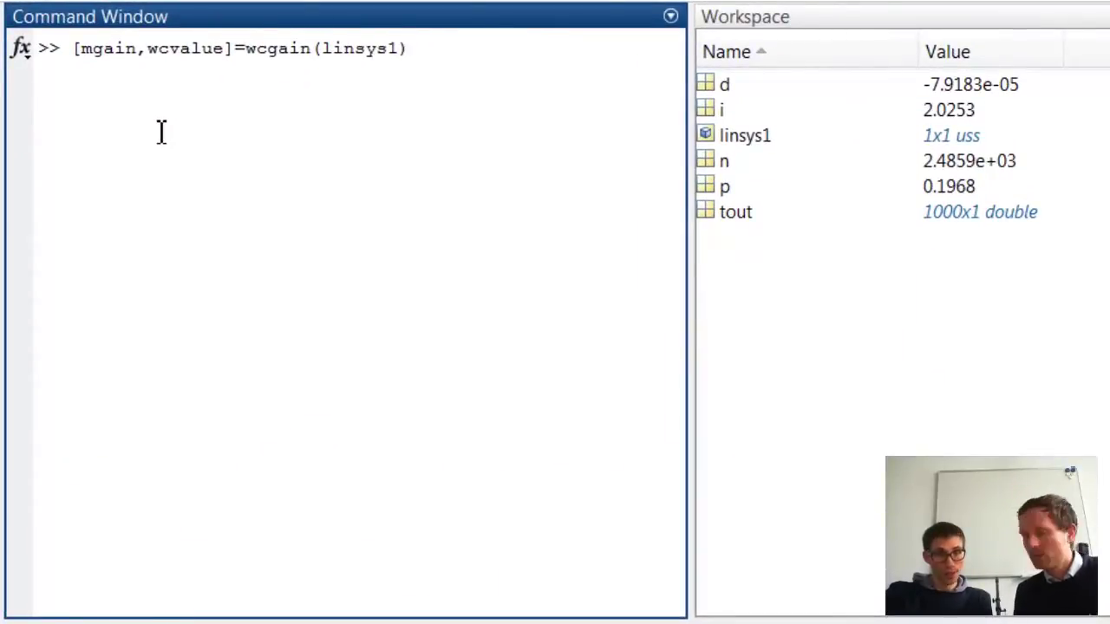
key(Left)
key(Left)
key(Left)
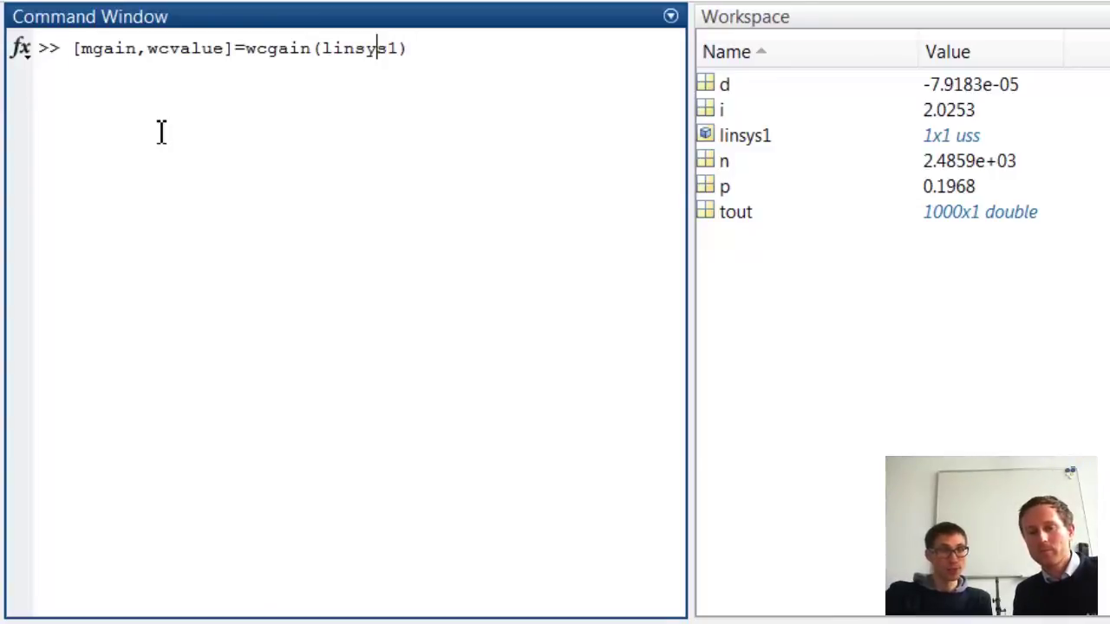
key(Left)
key(Left)
key(Left)
key(Left)
key(Left)
key(Left)
key(Left)
key(Left)
key(Left)
key(Left)
key(Left)
key(Left)
key(Left)
key(Left)
key(Left)
key(Left)
key(Left)
key(Left)
key(Left)
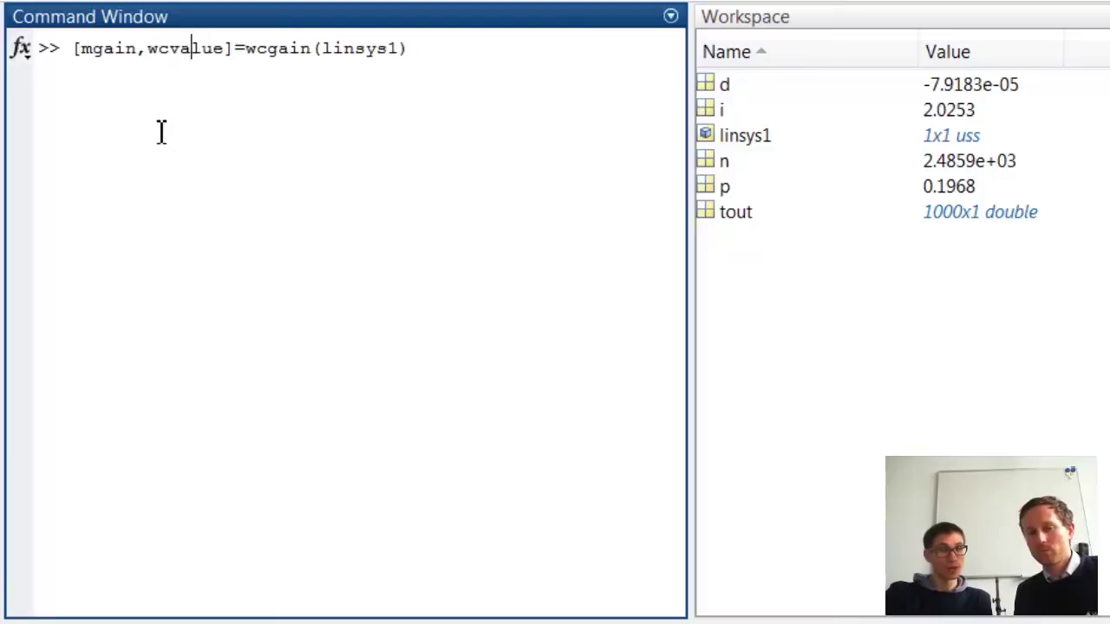
key(Left)
key(Left)
key(Left)
key(Right)
key(Right)
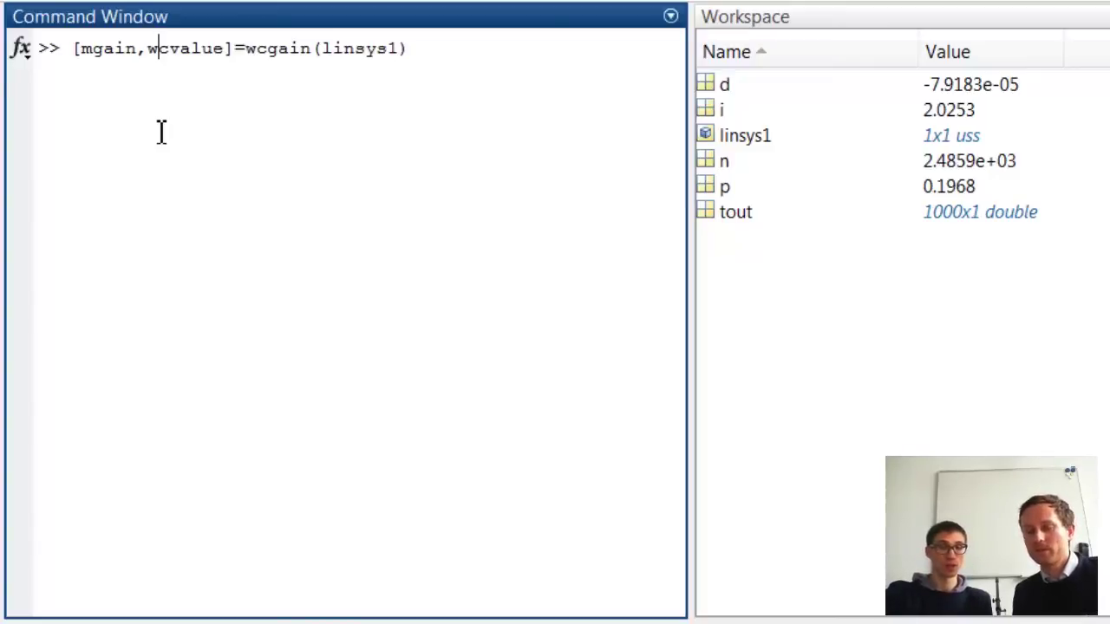
key(Return)
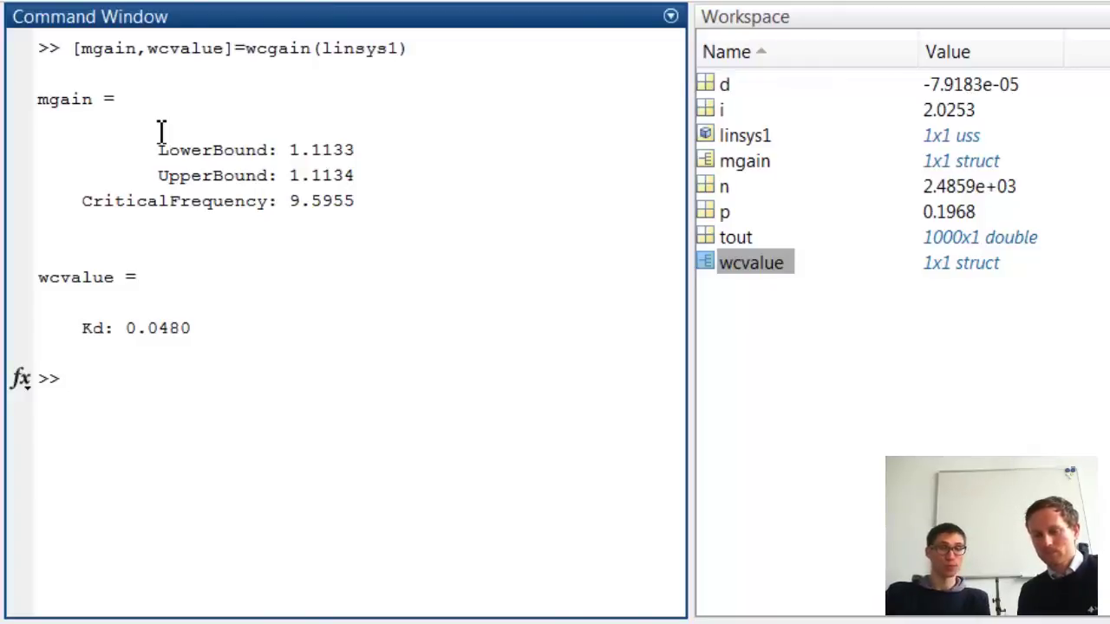
Substitute the worst-case values into the uncertain system by running sys_worst=usubs(linsys1,wcvalue).
key(Up)
key(Up)
key(Up)
key(Up)
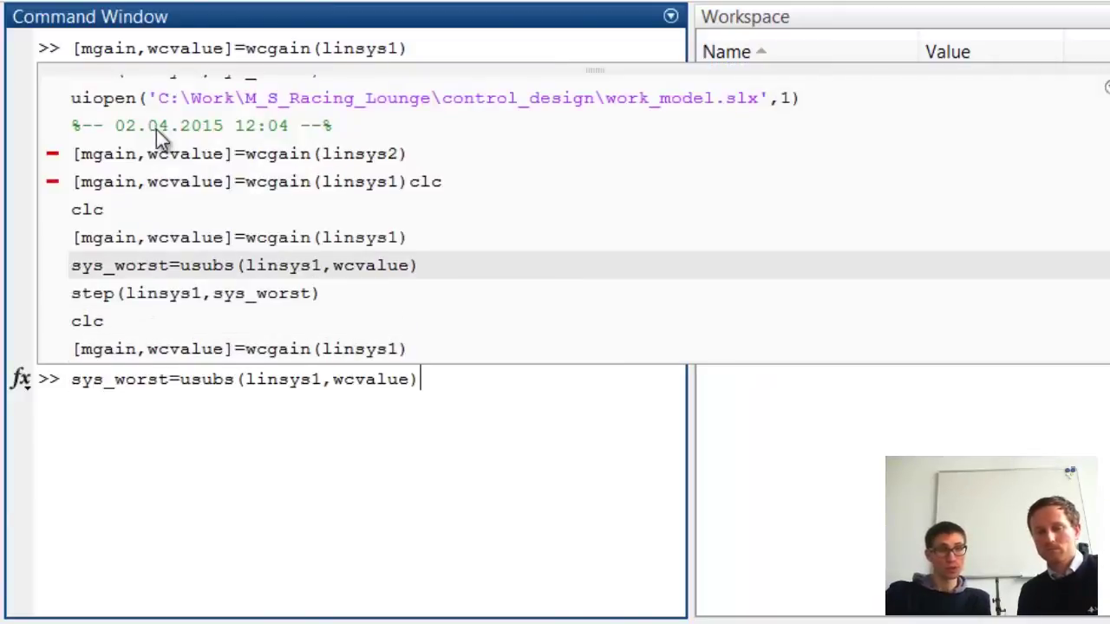
key(Right)
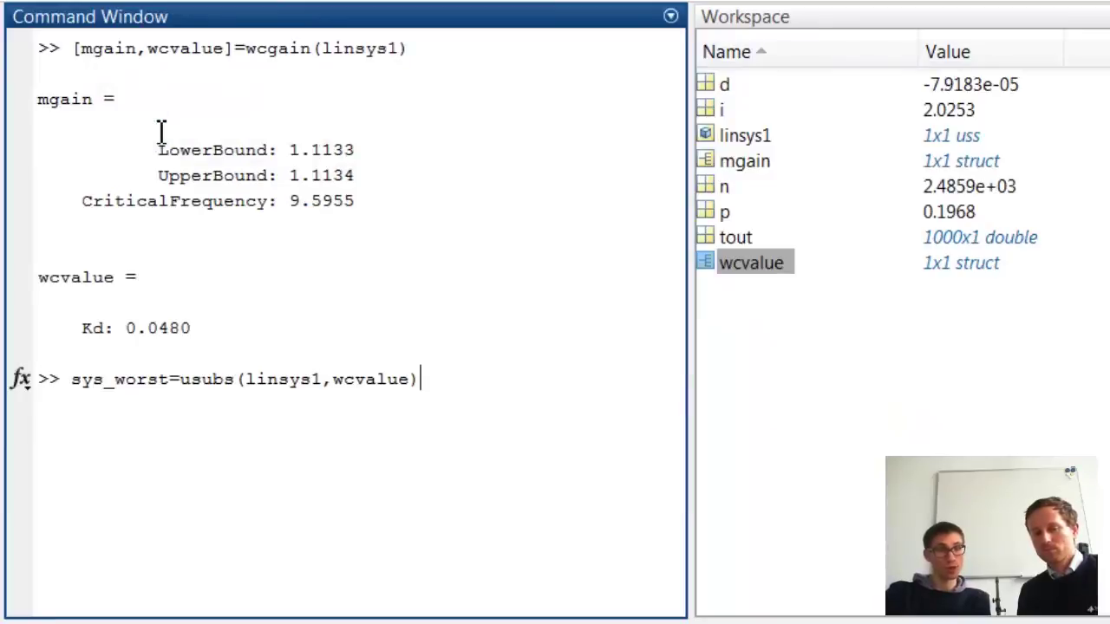
key(Left)
key(Left)
key(Left)
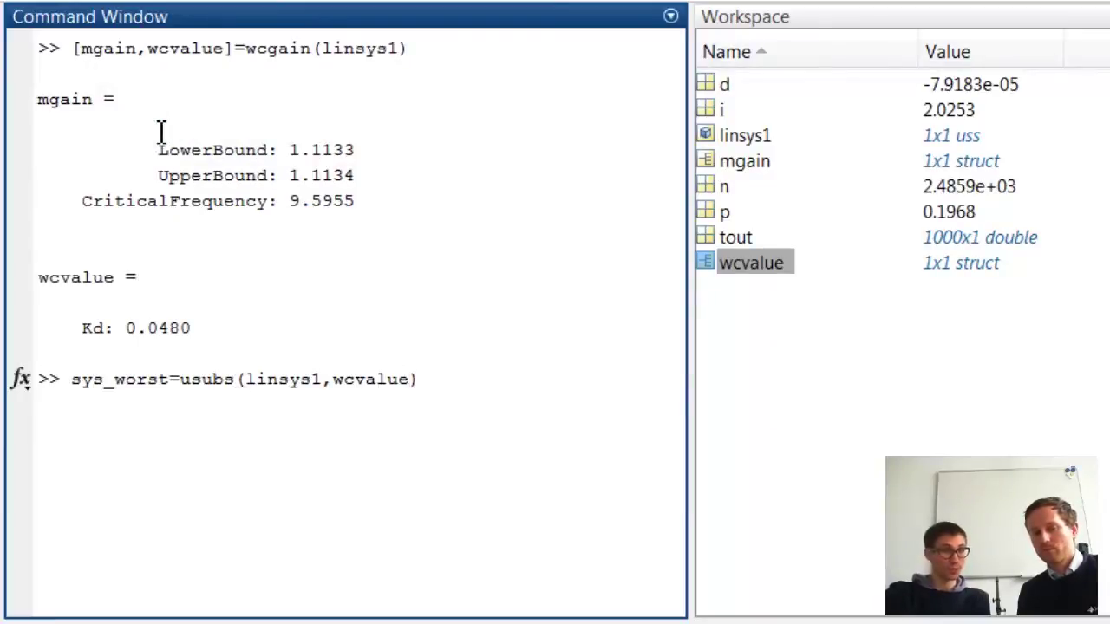
key(Left)
key(Left)
key(Left)
key(Left)
key(Left)
key(Left)
key(Left)
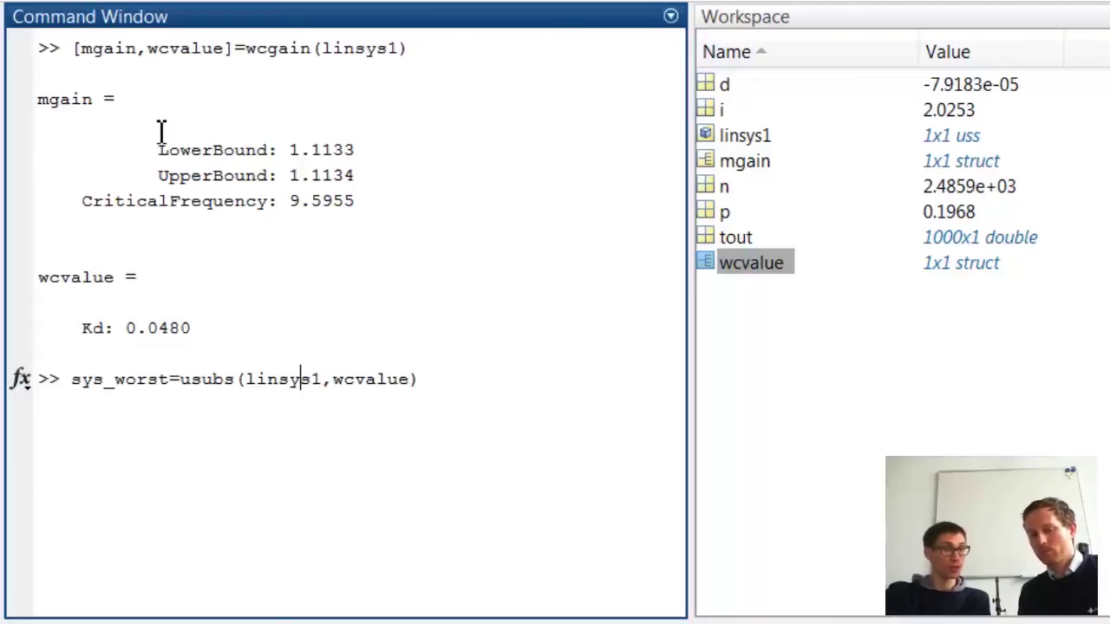
key(Right)
key(Right)
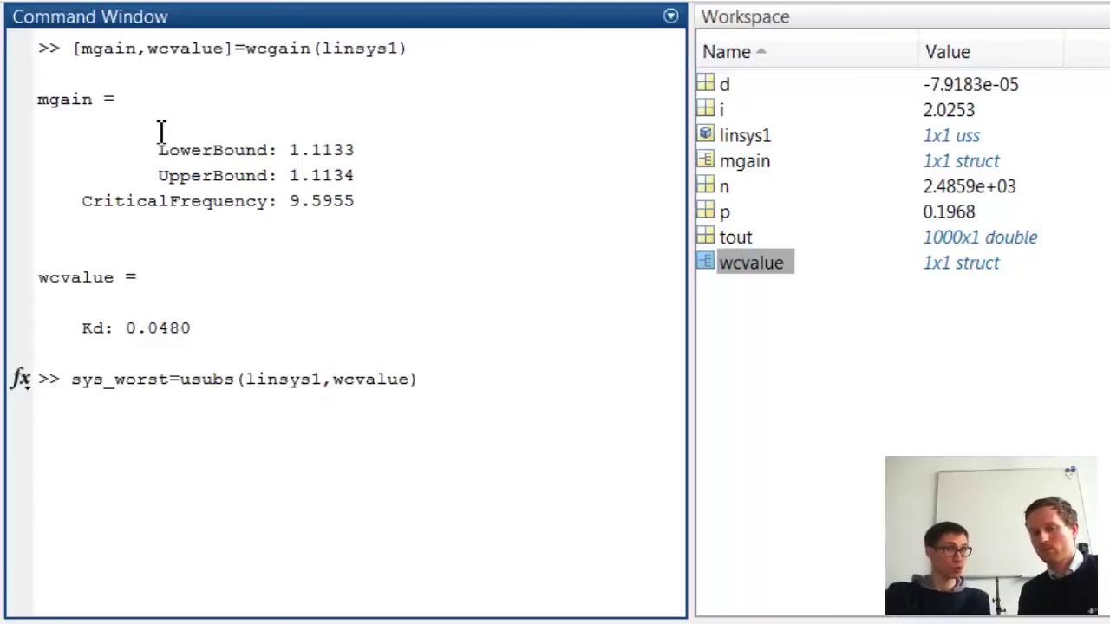
key(Left)
key(Left)
key(Left)
key(Left)
key(Left)
key(Left)
key(Left)
key(Left)
key(Left)
key(Left)
key(Left)
key(Left)
key(Left)
key(Left)
key(Left)
key(Left)
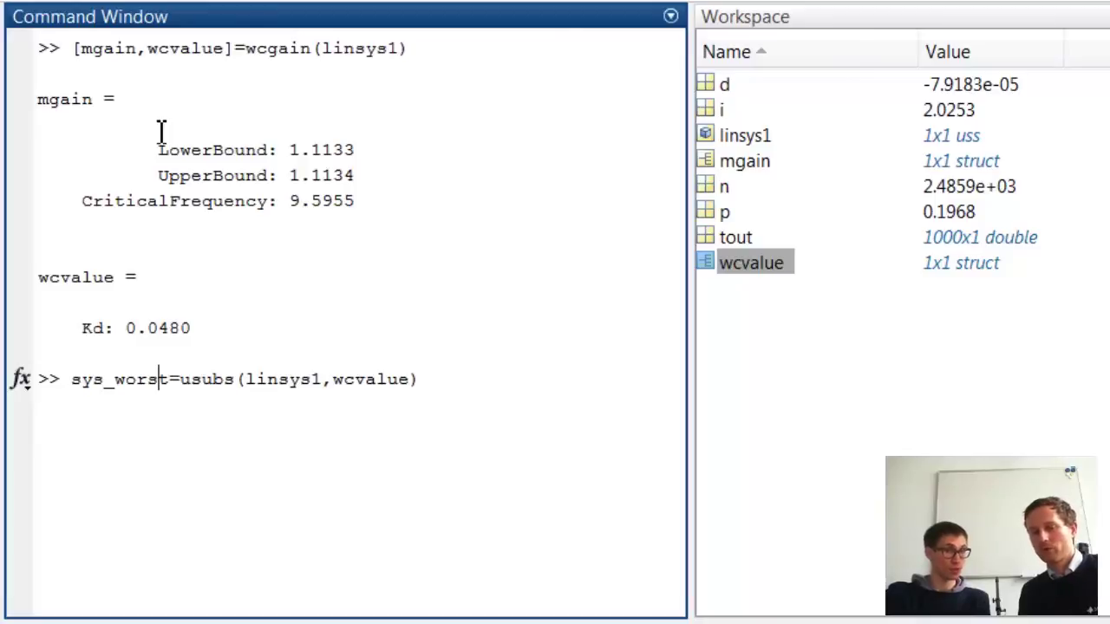
key(Return)
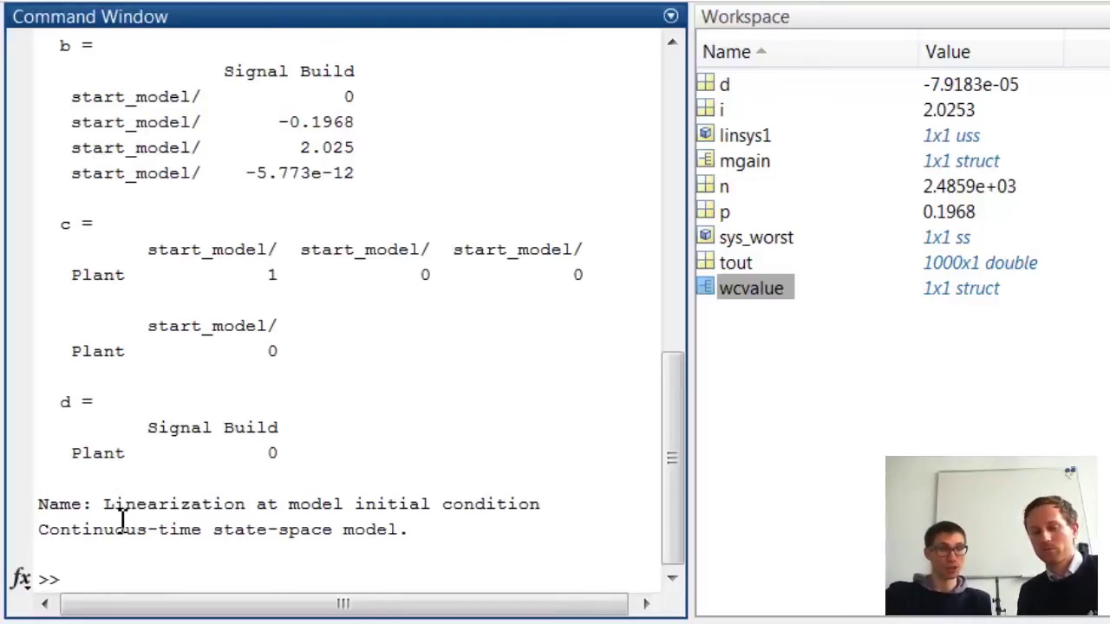
Plot the step responses of the uncertain and worst-case systems by running step(linsys1,sys_worst).
key(Up)
key(Up)
key(Up)
key(Up)
key(Left)
key(Left)
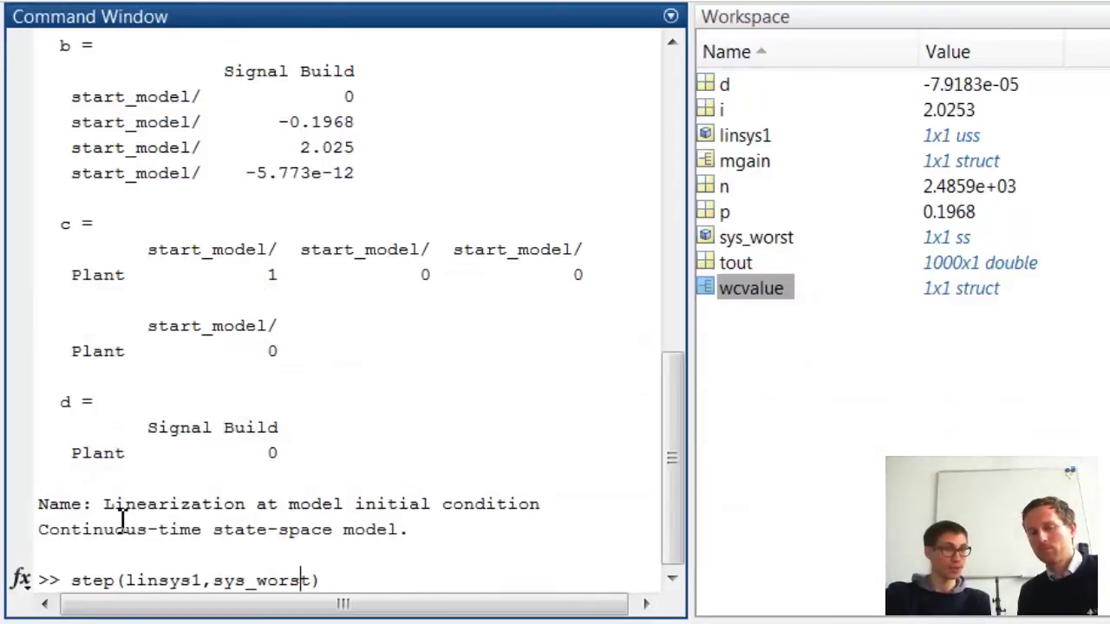
key(Right)
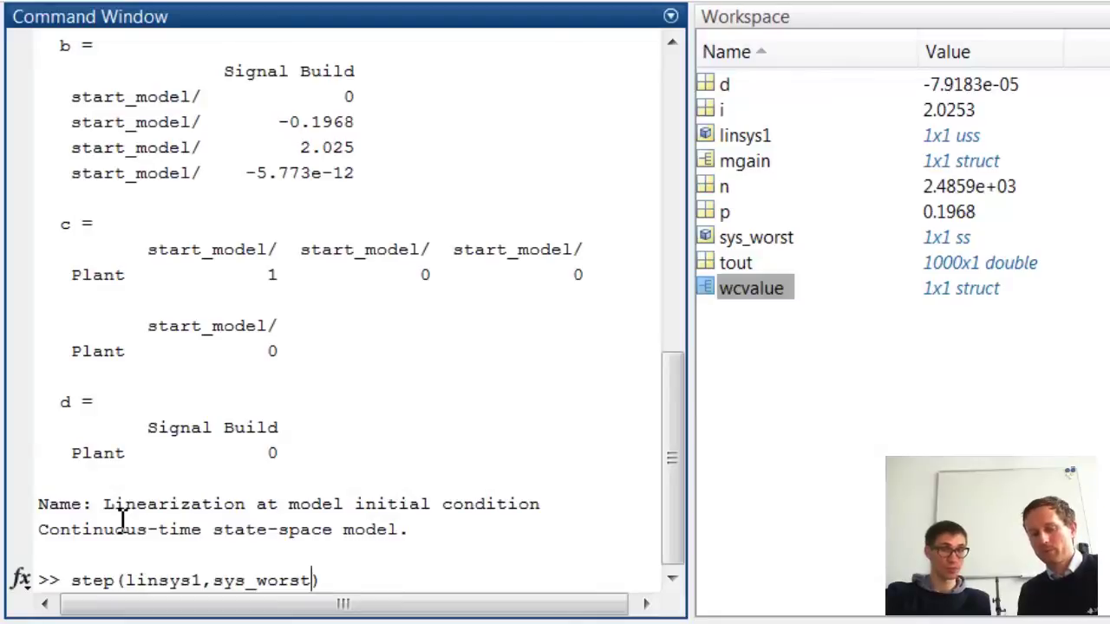
key(Return)
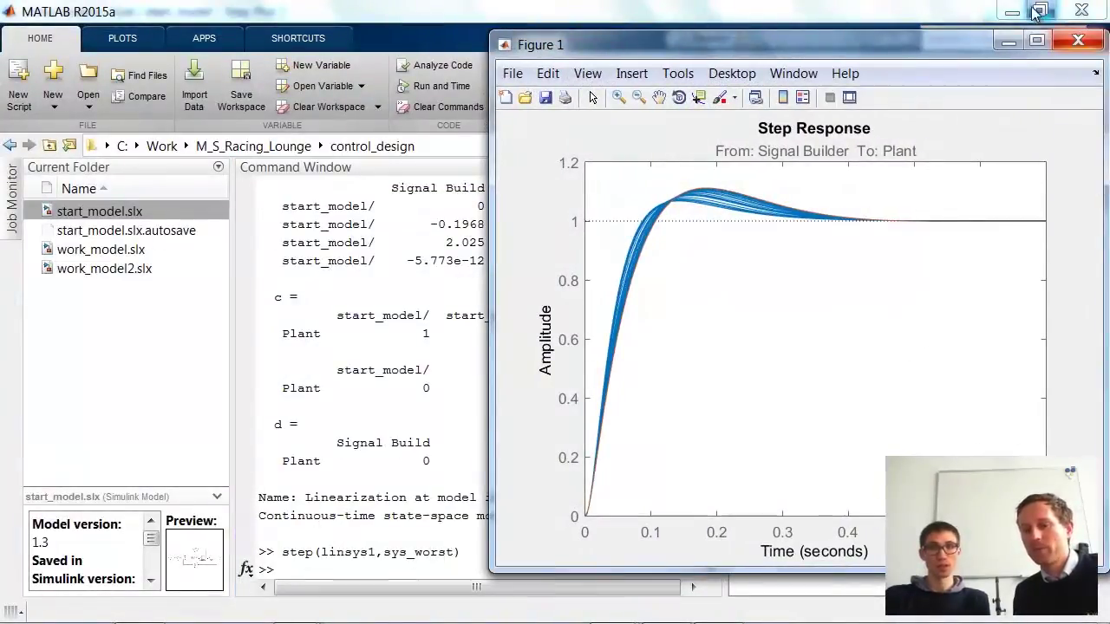
Maximize the step response figure and zoom in on the overshoot peak between about 0.12 and 0.3 seconds.
click(1034, 40)
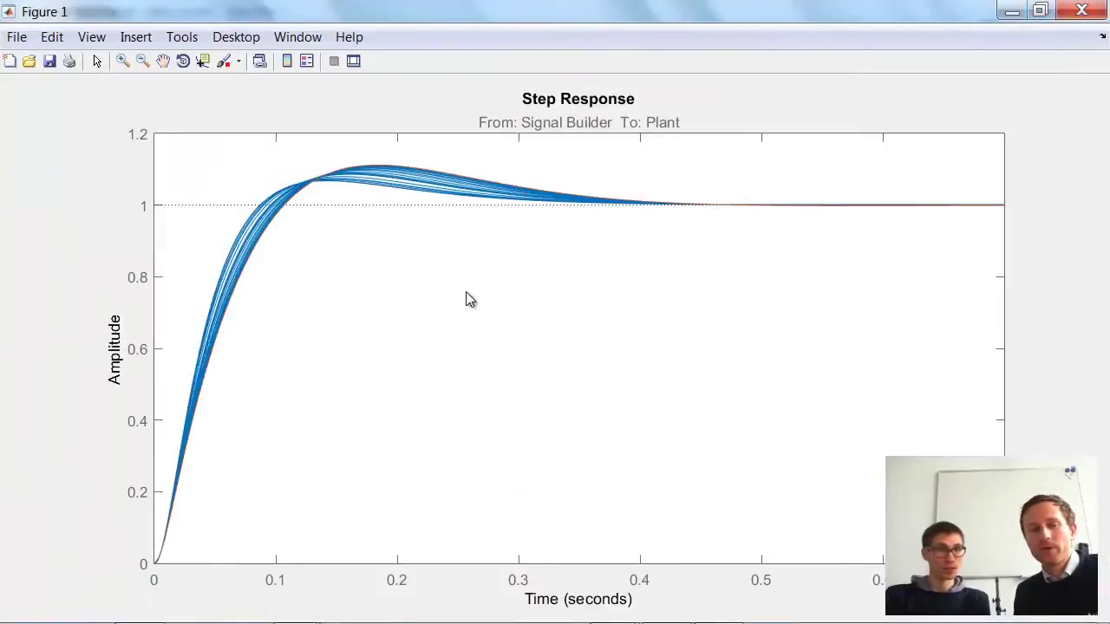
click(122, 60)
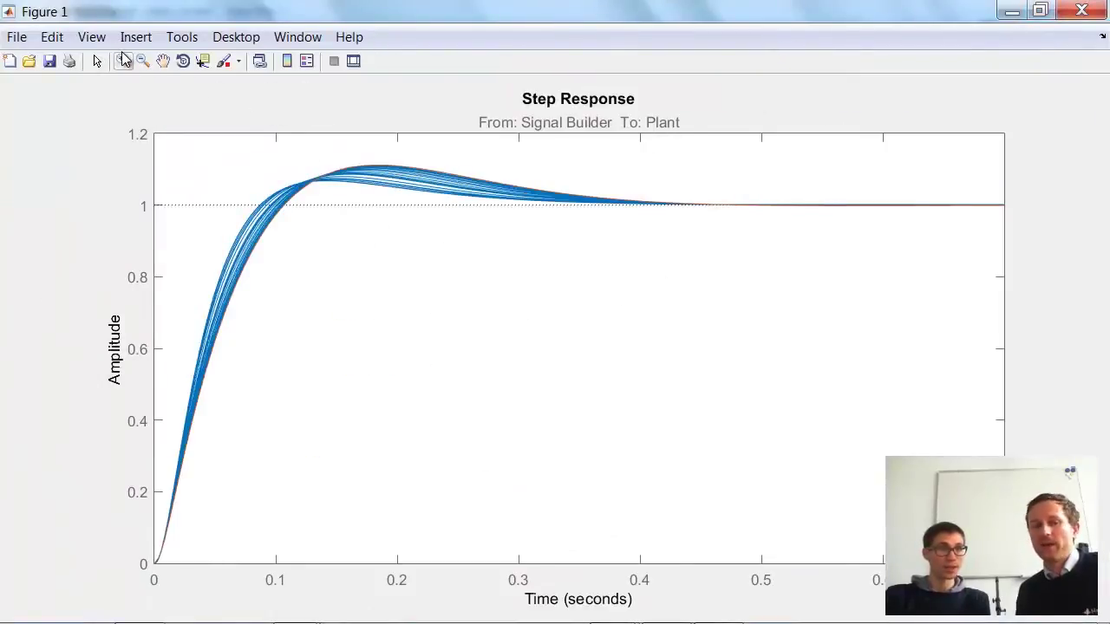
drag(298, 238, 515, 149)
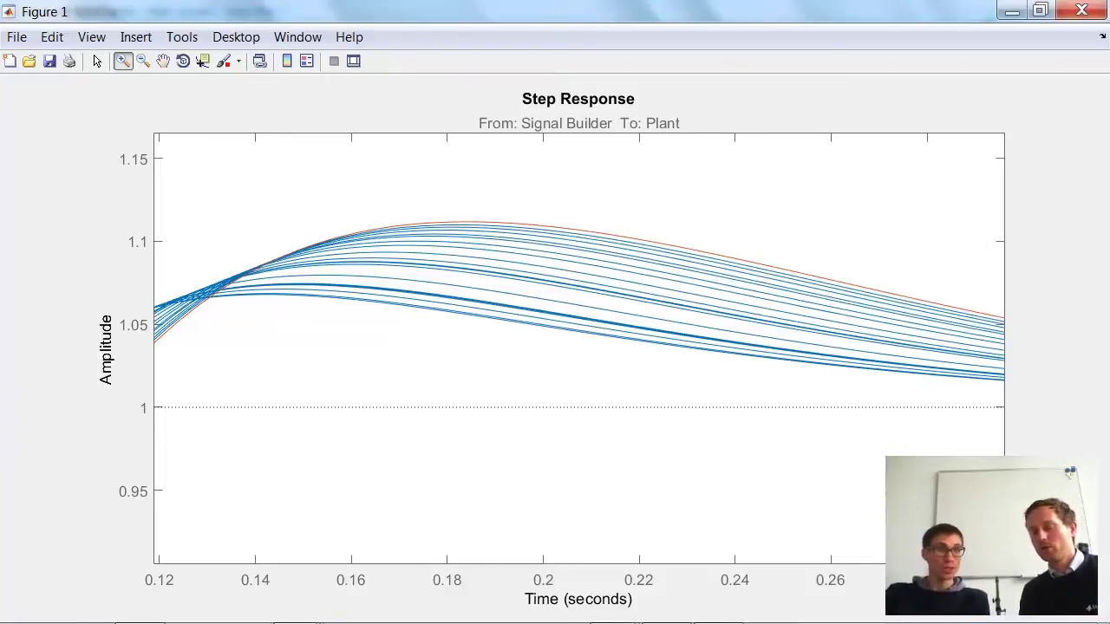
mouse_move(304, 611)
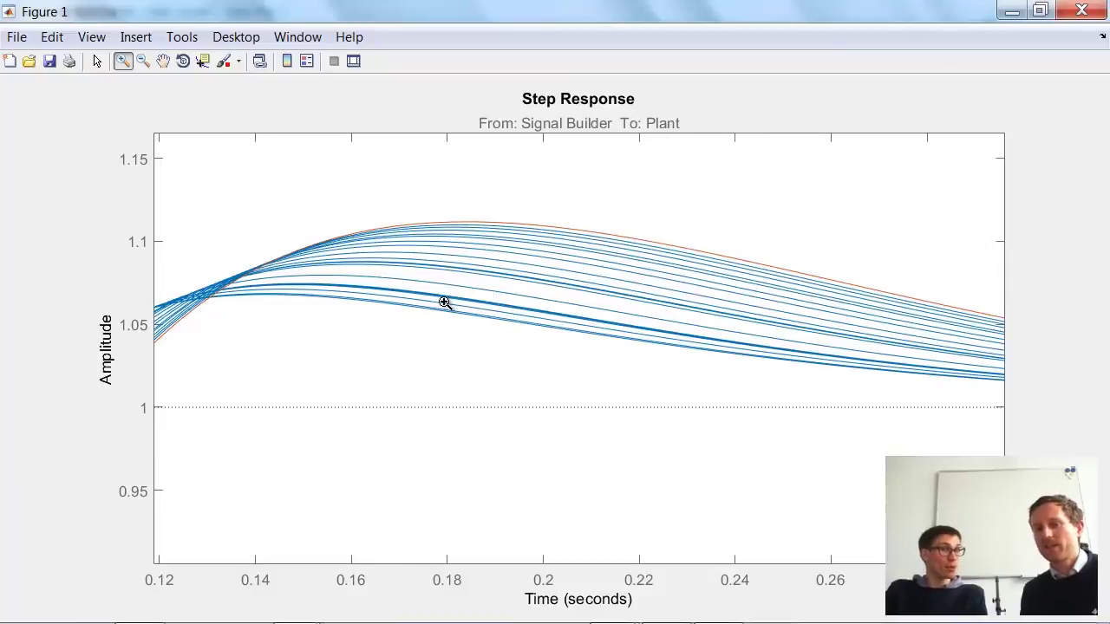
Switch to the start_model Simulink window, open the Response Optimization tool for it, and maximize the tool.
mouse_move(225, 616)
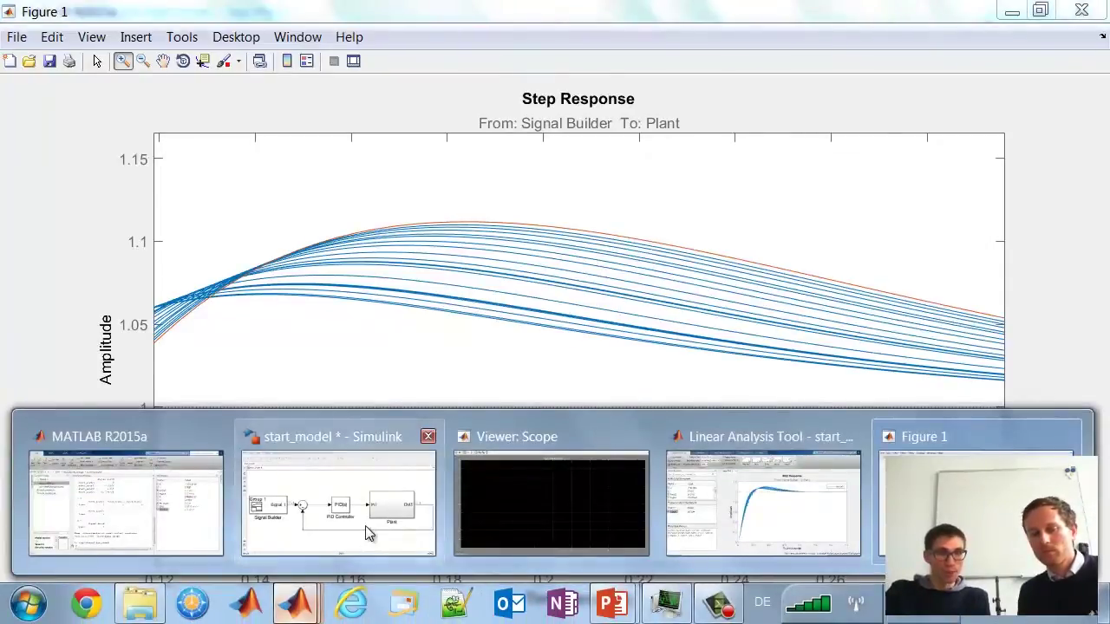
click(365, 526)
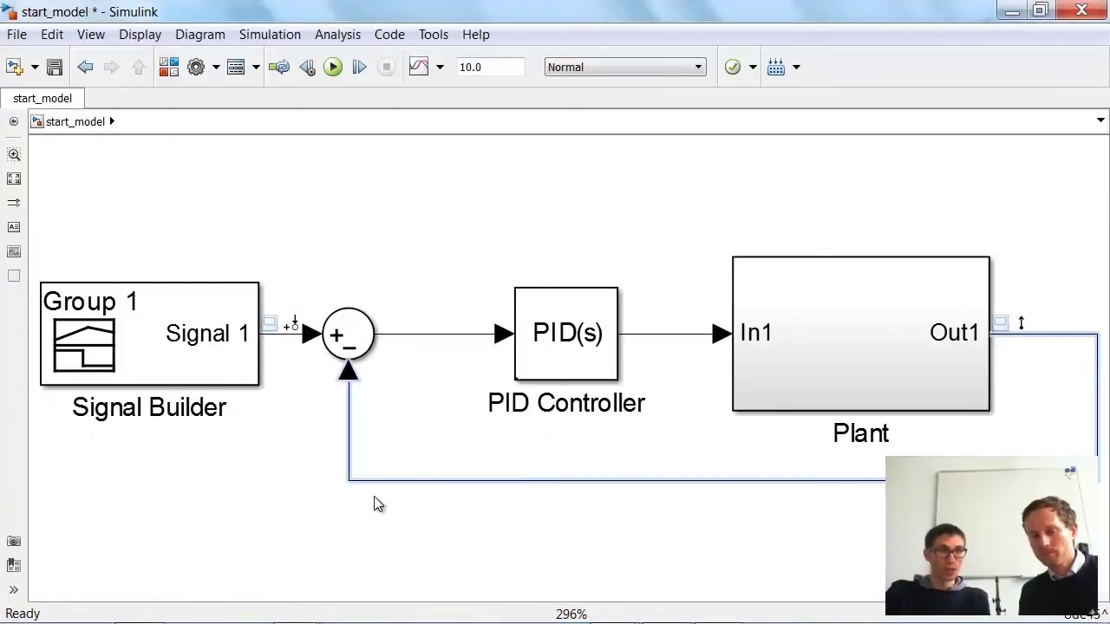
click(346, 34)
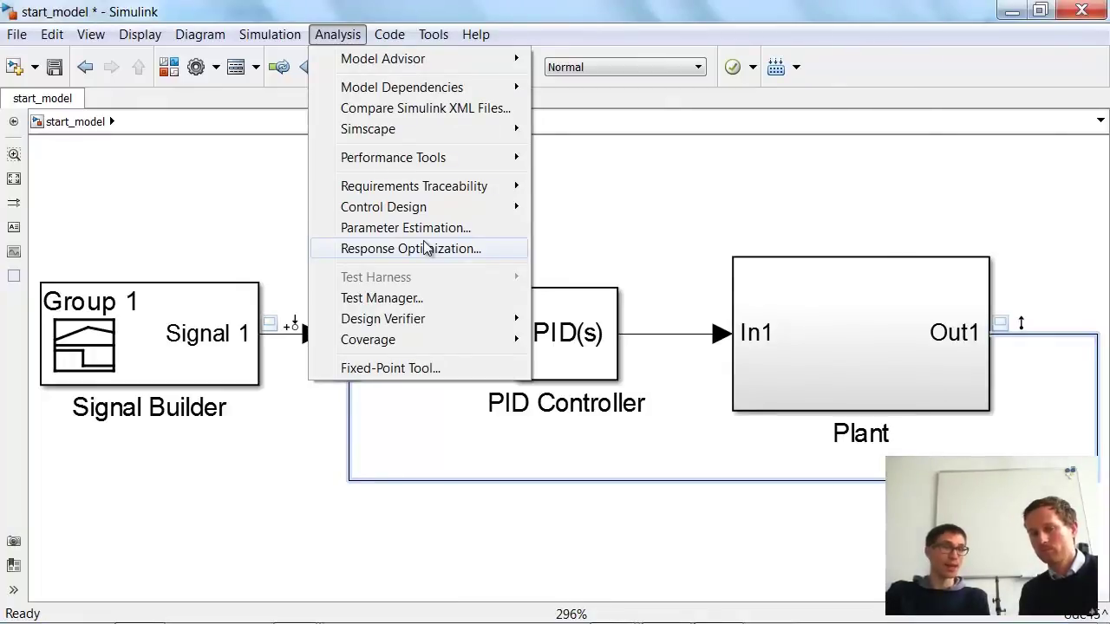
click(424, 245)
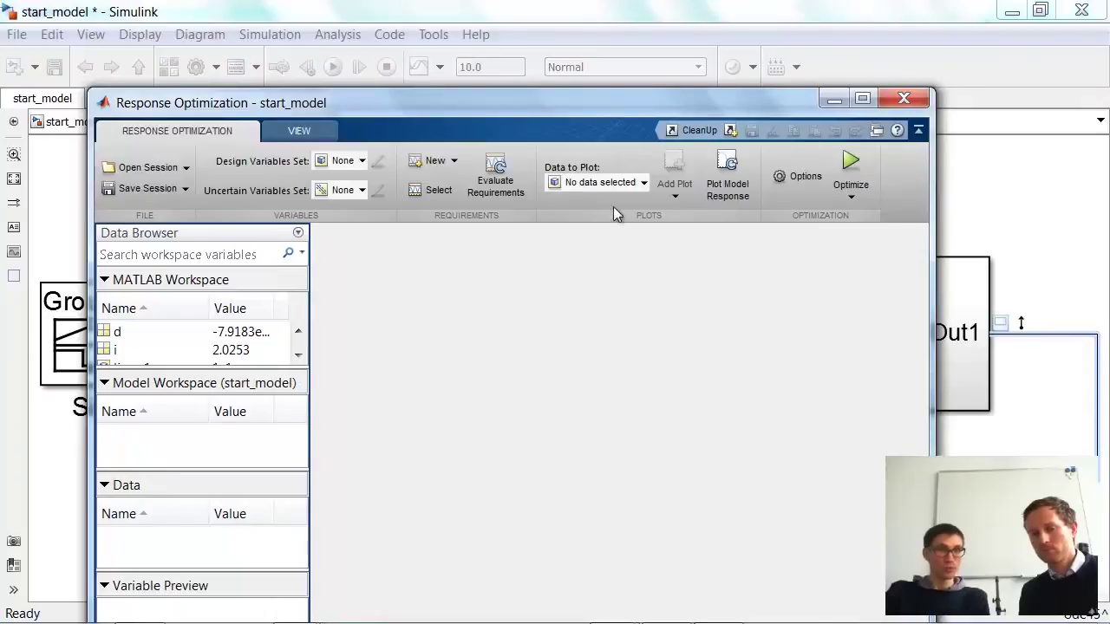
click(861, 100)
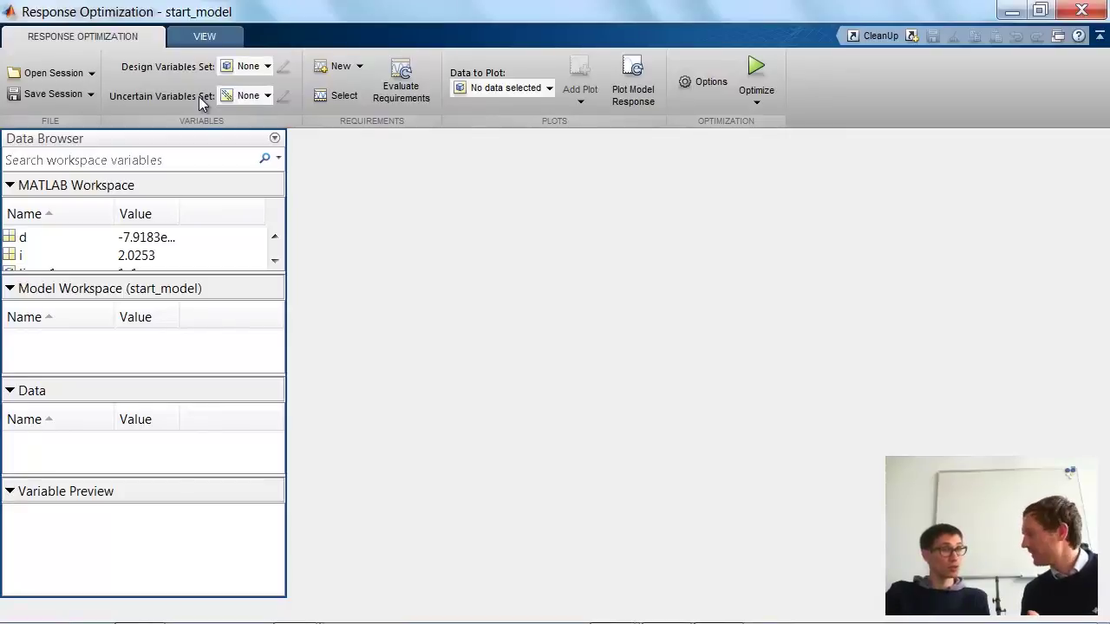
Create the design variables set DesignVars containing the PID Controller variables d, n, i and p.
click(247, 67)
click(252, 68)
click(252, 69)
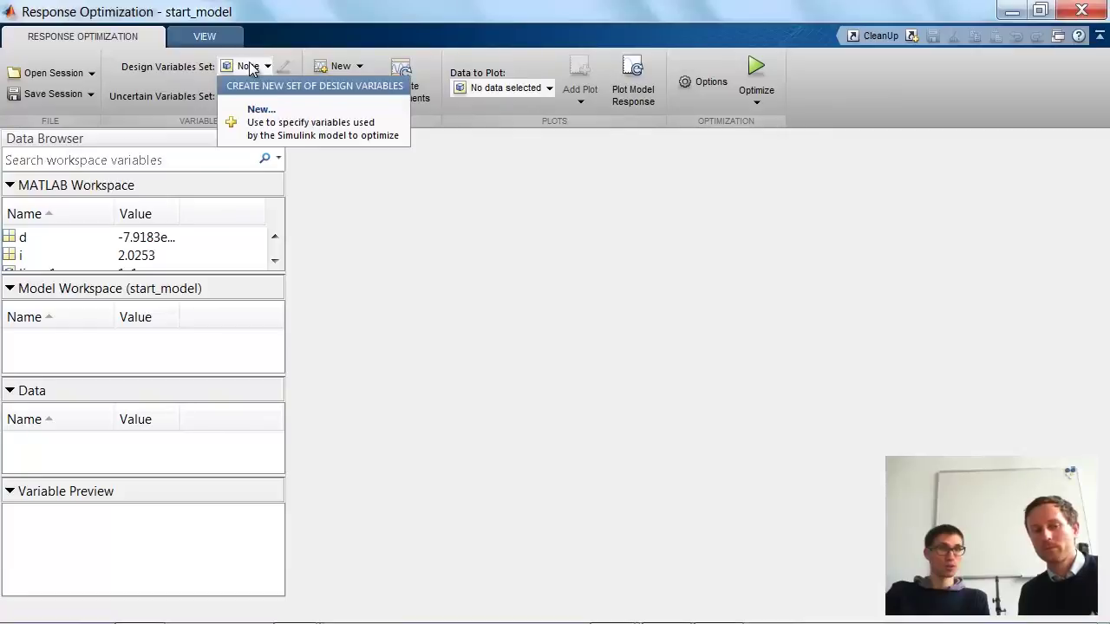
click(266, 124)
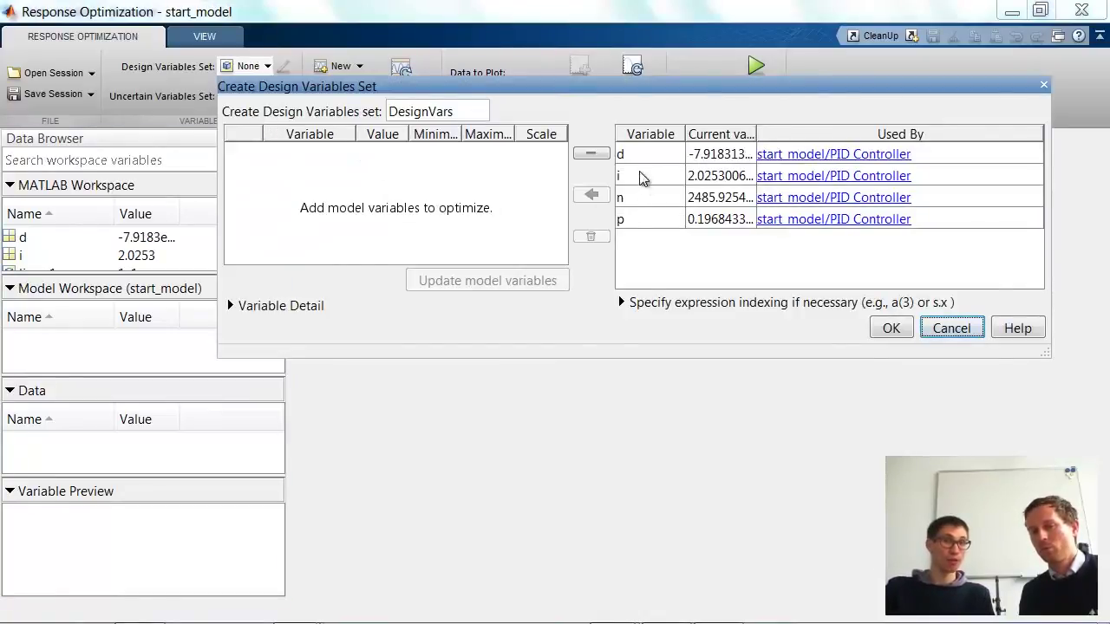
click(637, 156)
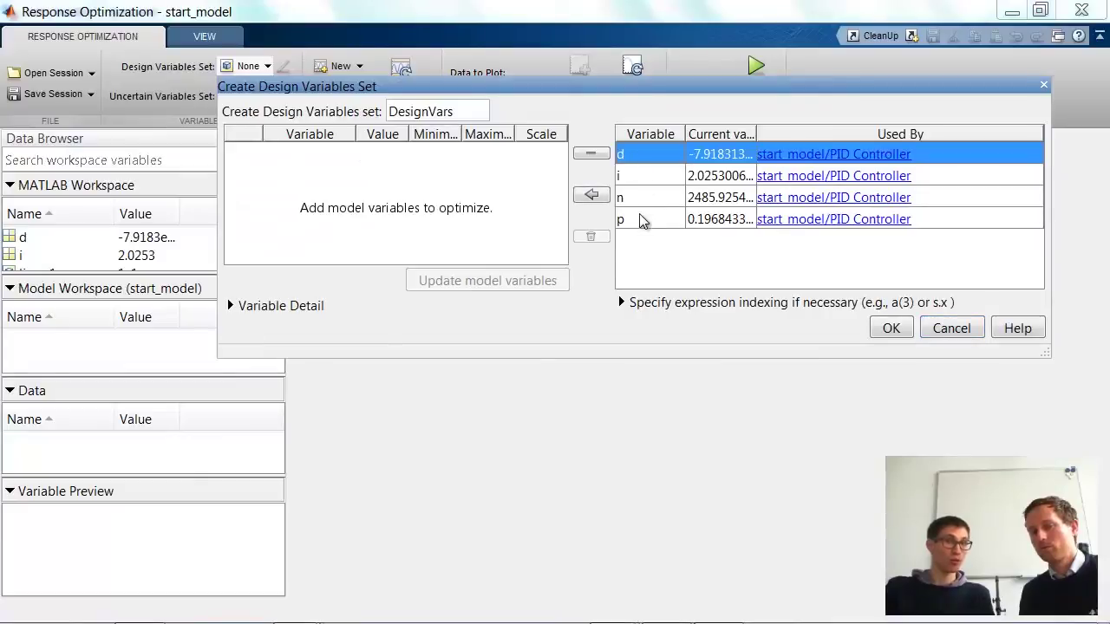
click(592, 194)
click(650, 177)
click(592, 195)
click(642, 156)
click(592, 194)
click(652, 156)
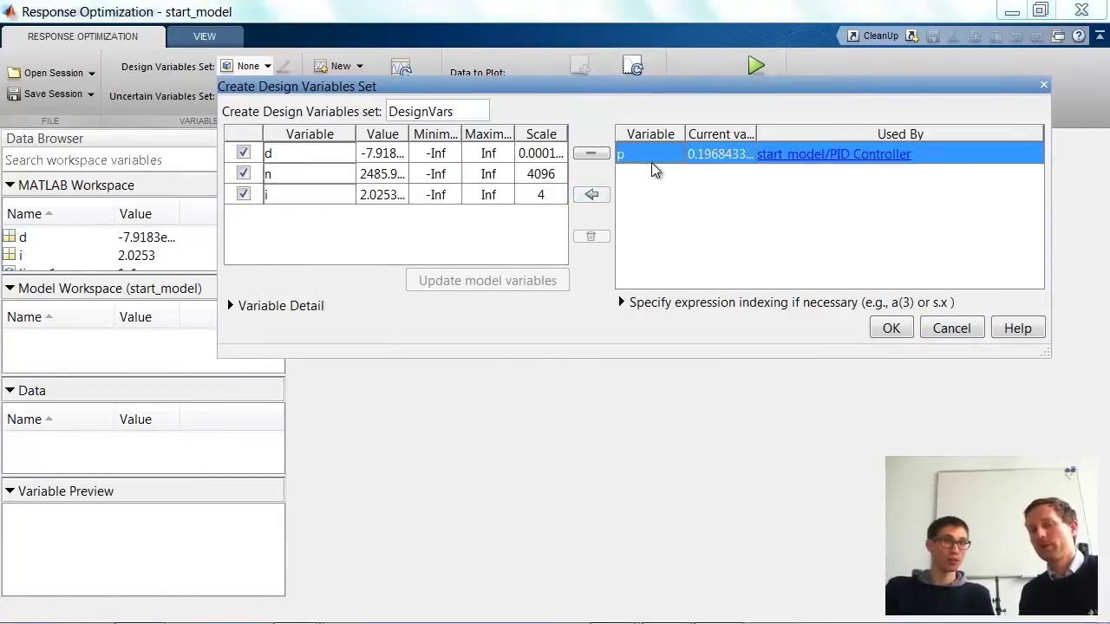
click(586, 196)
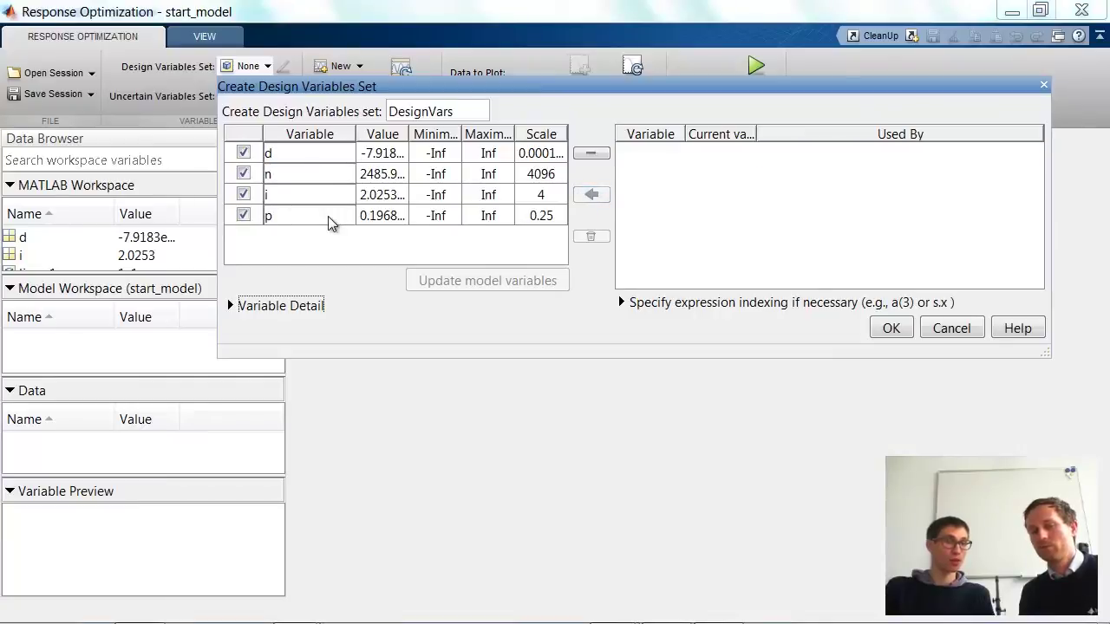
click(892, 331)
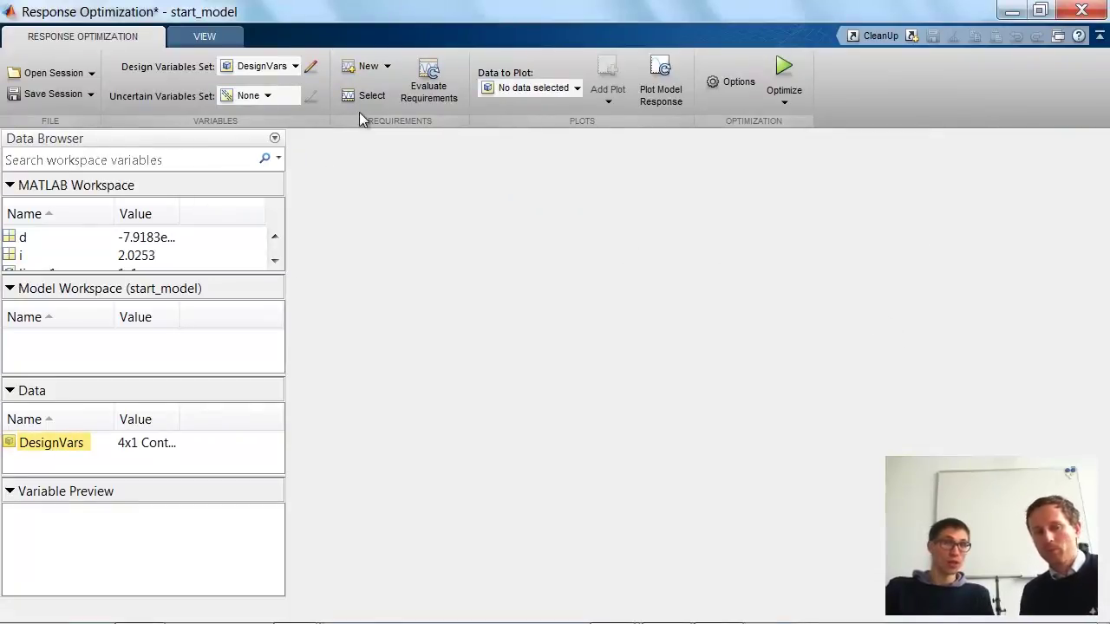
Review the available types of new design requirements, from time domain to model blocks, without choosing one.
click(387, 67)
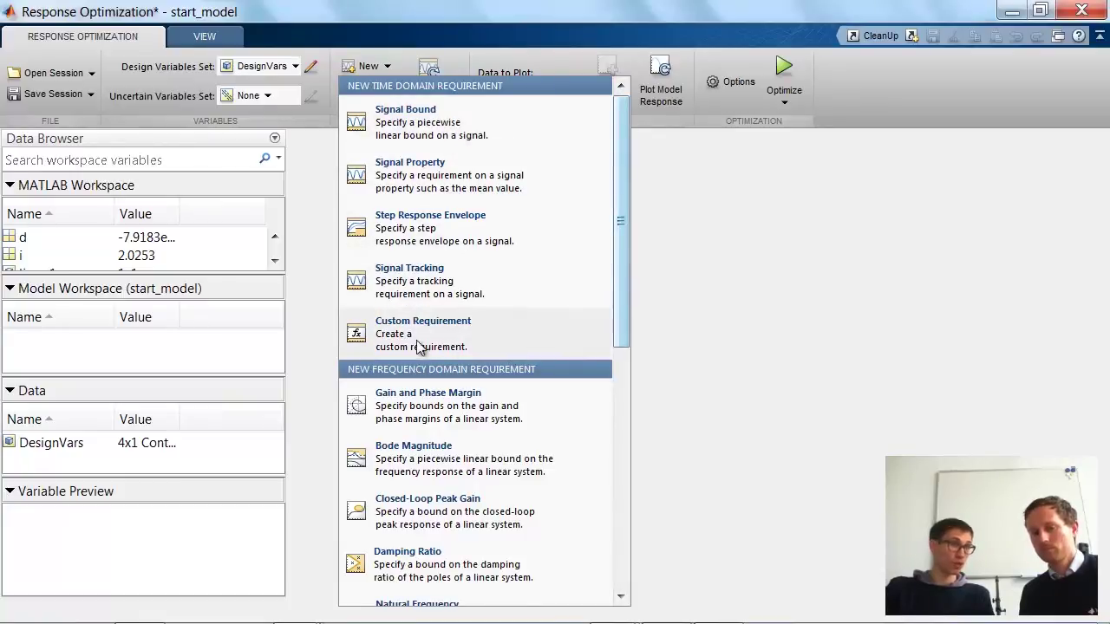
drag(628, 293, 633, 514)
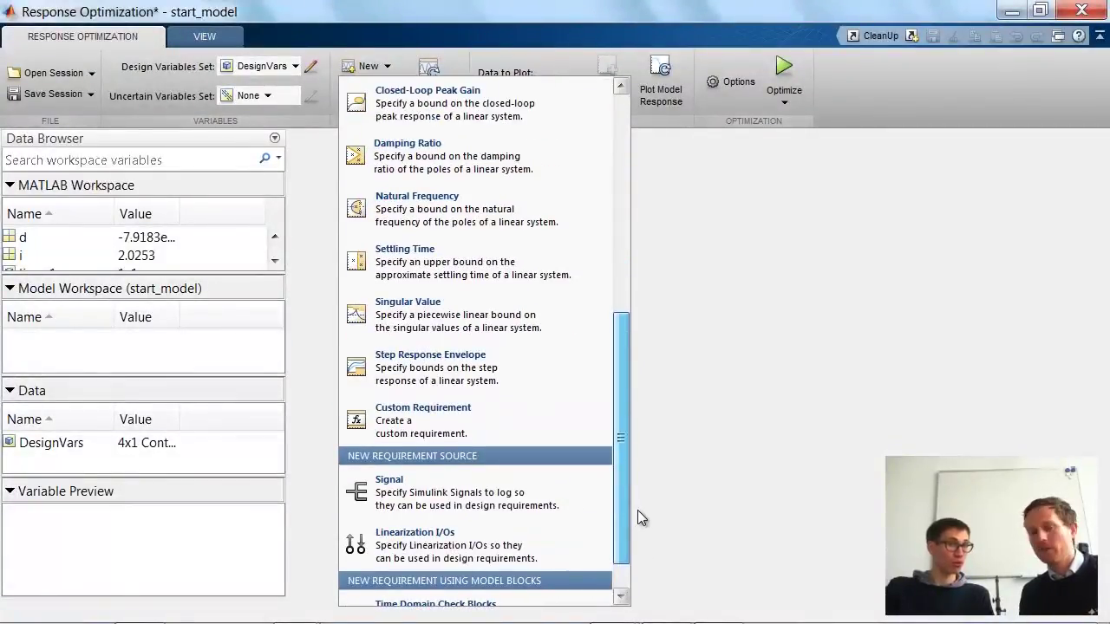
drag(638, 510, 631, 285)
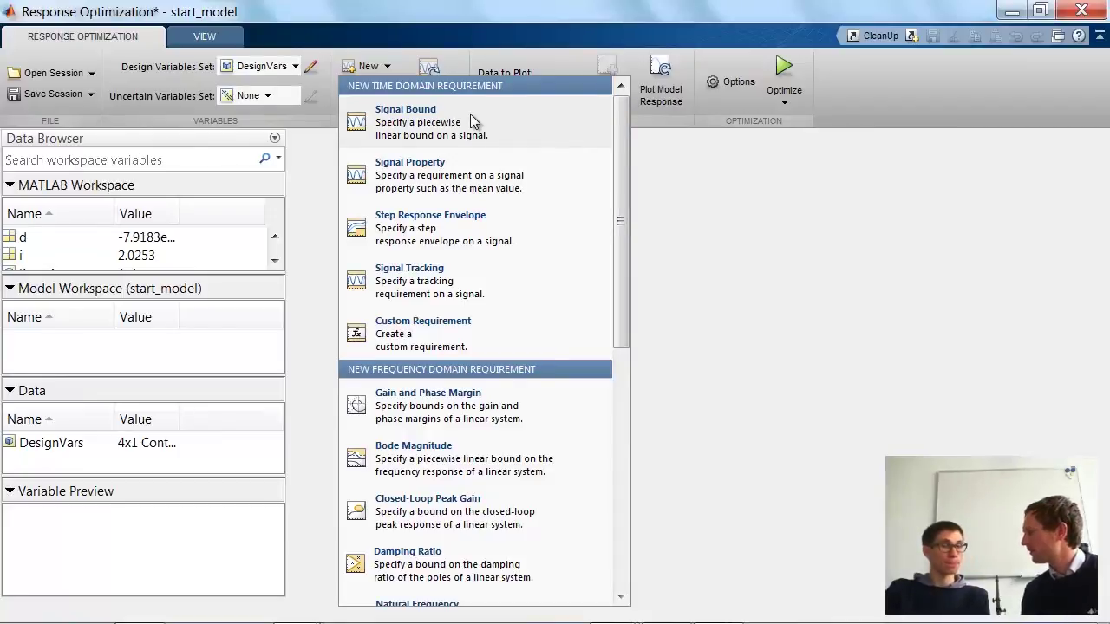
click(743, 253)
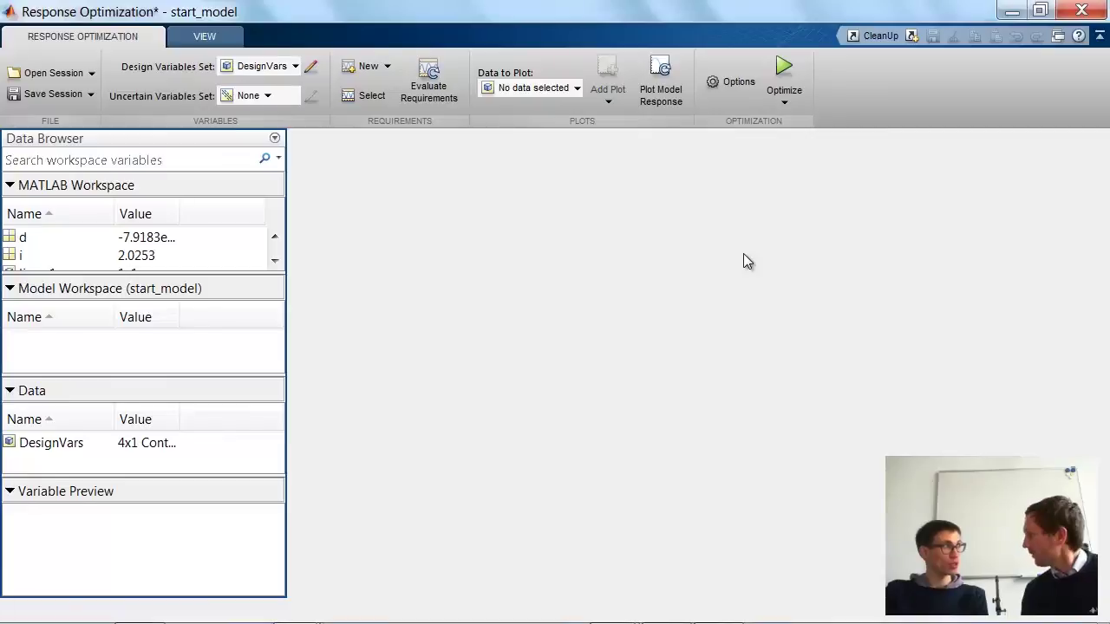
Switch to the start_model window, connect a new viewer to the signal from PID Controller to Plant, and run the simulation.
mouse_move(412, 611)
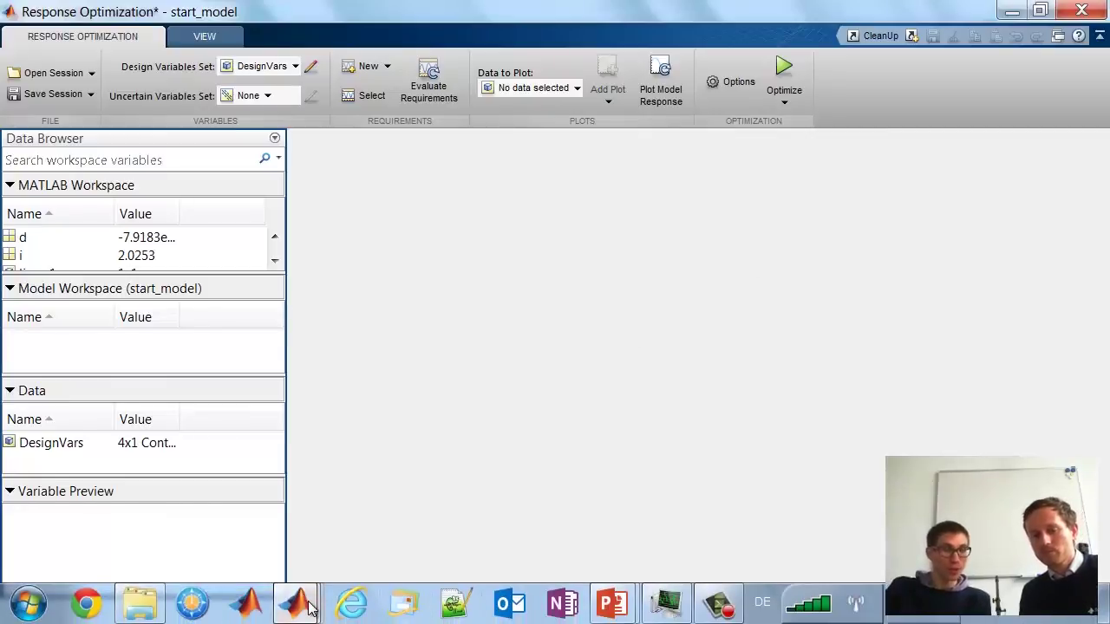
mouse_move(294, 604)
click(321, 511)
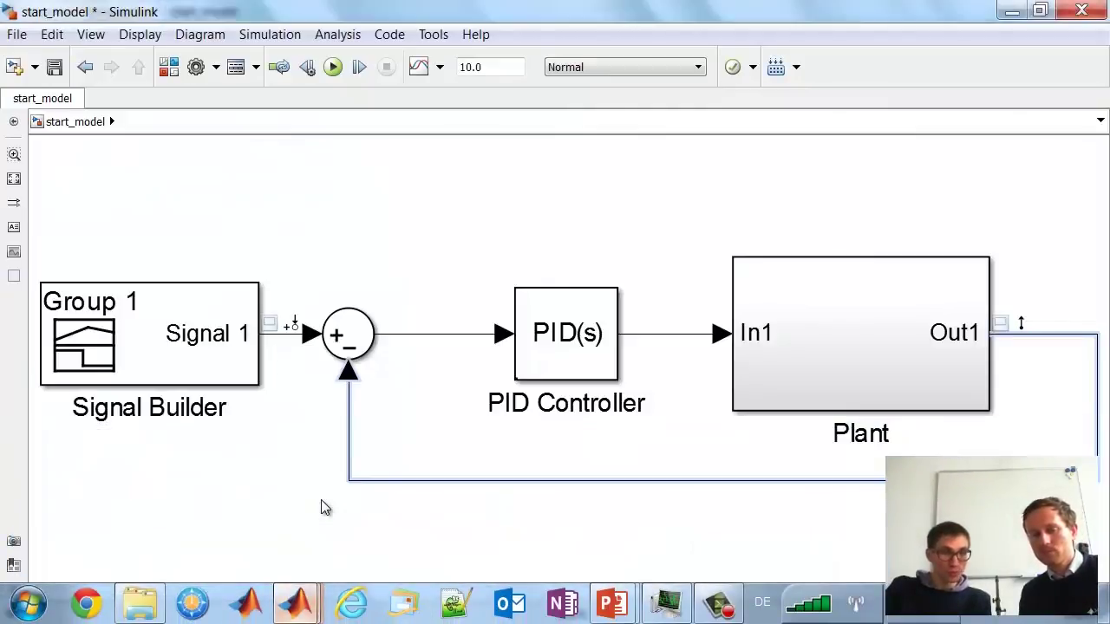
click(646, 335)
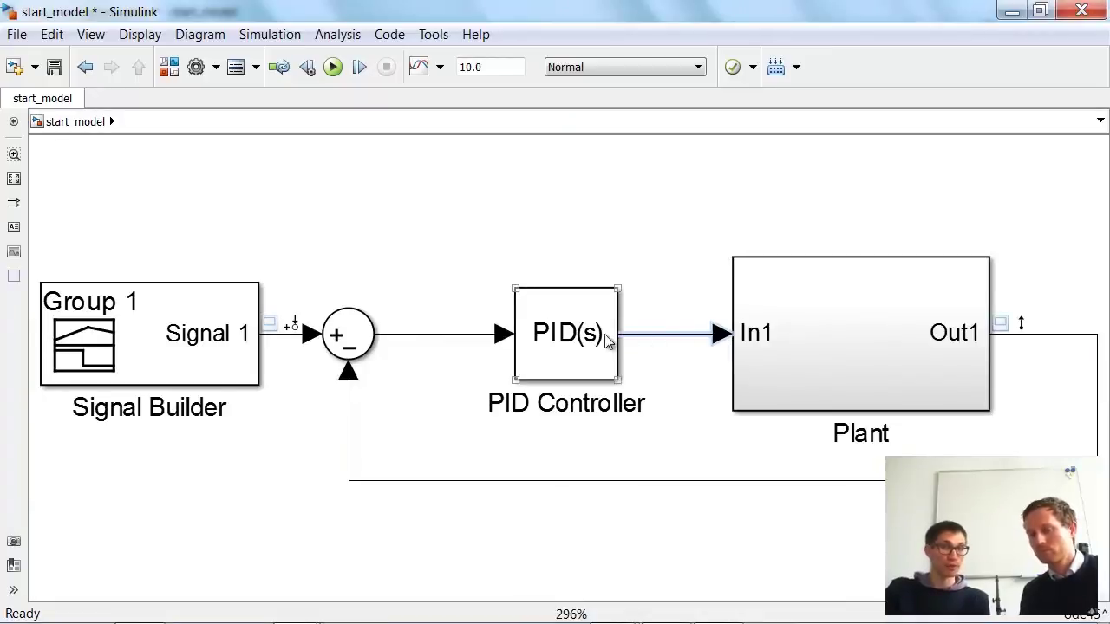
right_click(682, 333)
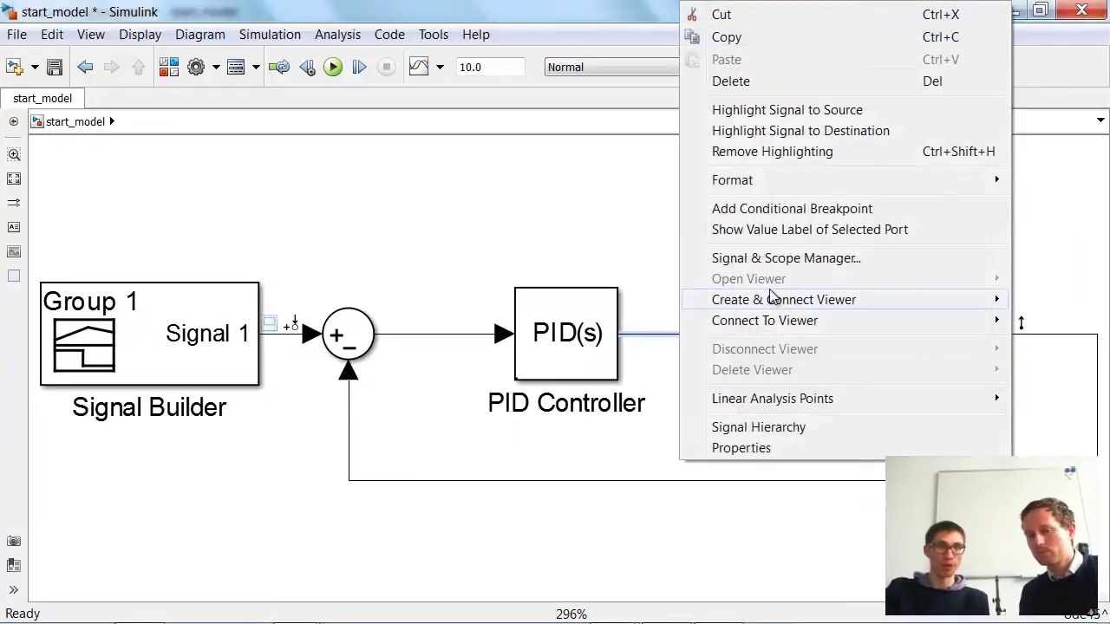
mouse_move(771, 300)
mouse_move(665, 304)
click(727, 310)
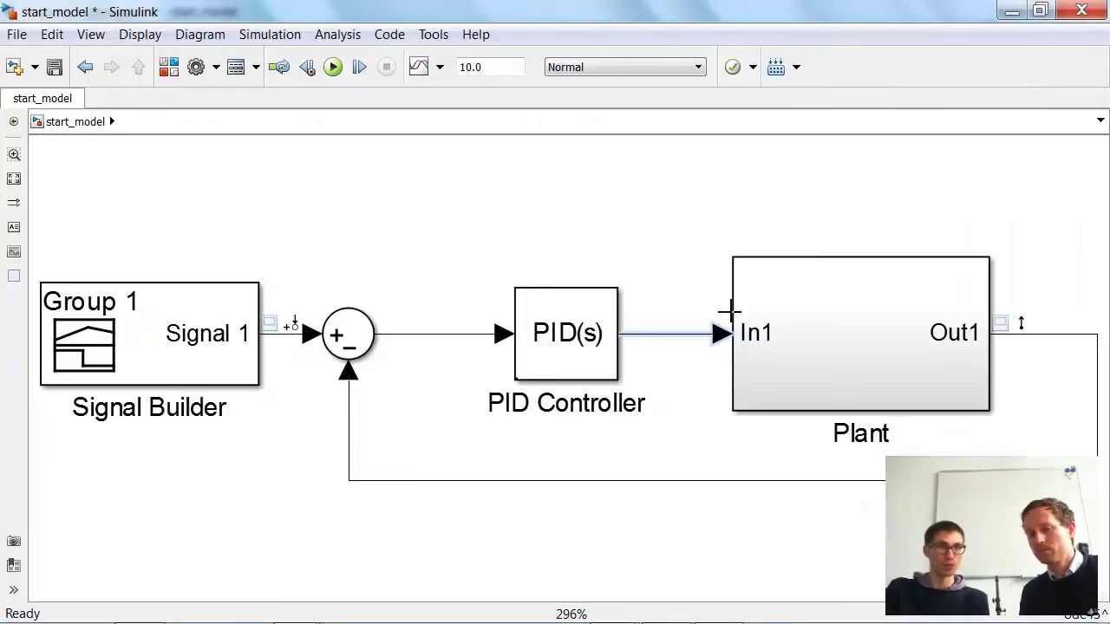
click(338, 66)
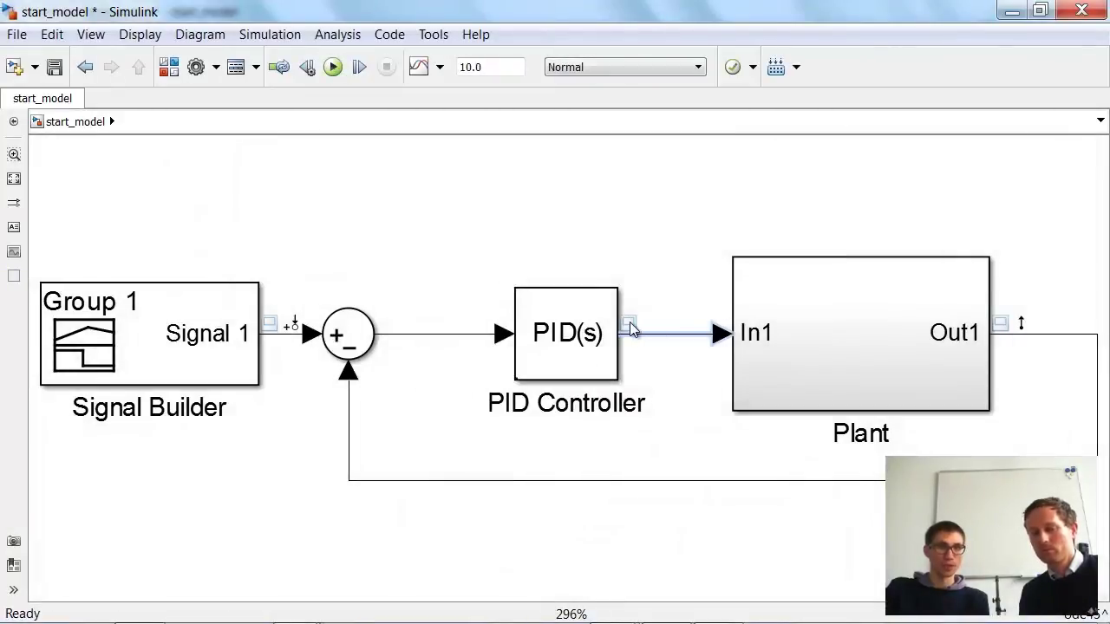
Open the viewer on the PID Controller output signal, maximize it and autoscale its axes to examine the full response.
double_click(630, 321)
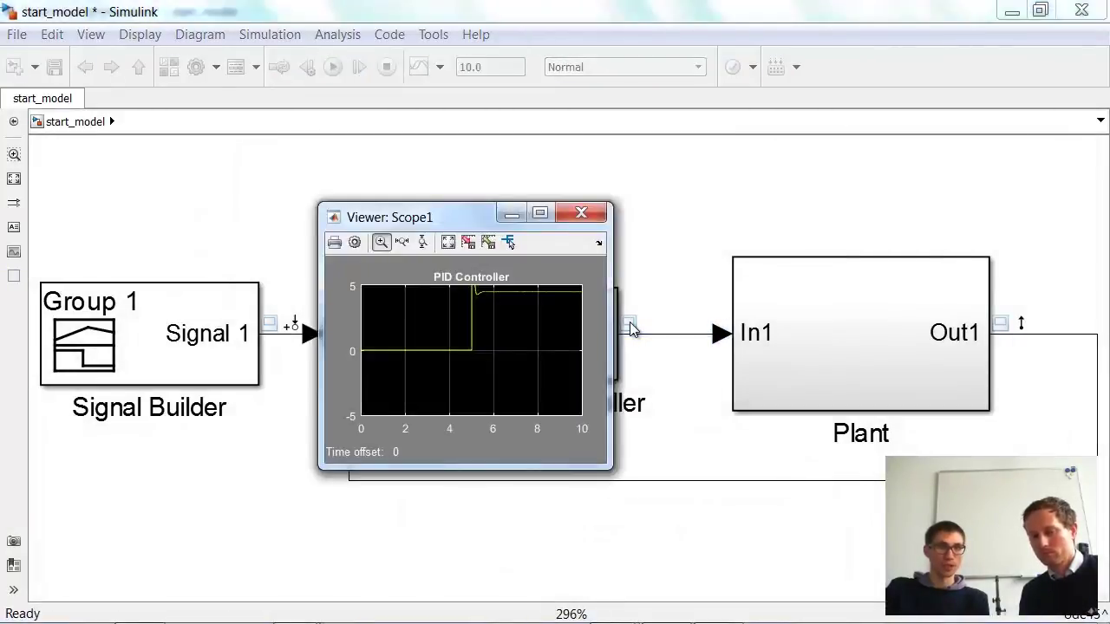
click(542, 213)
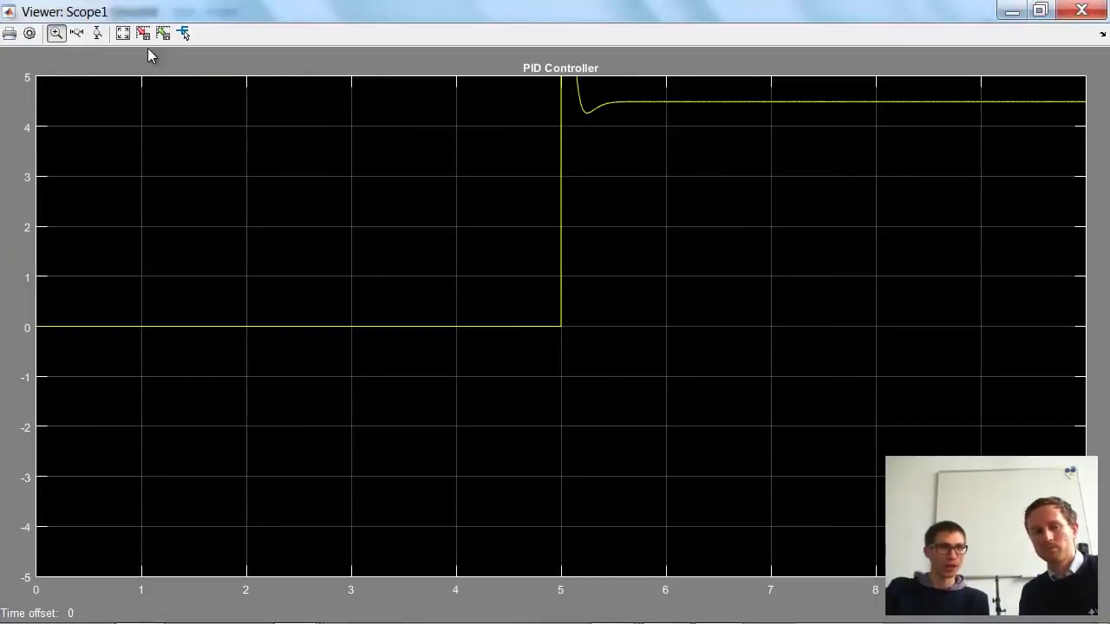
click(122, 36)
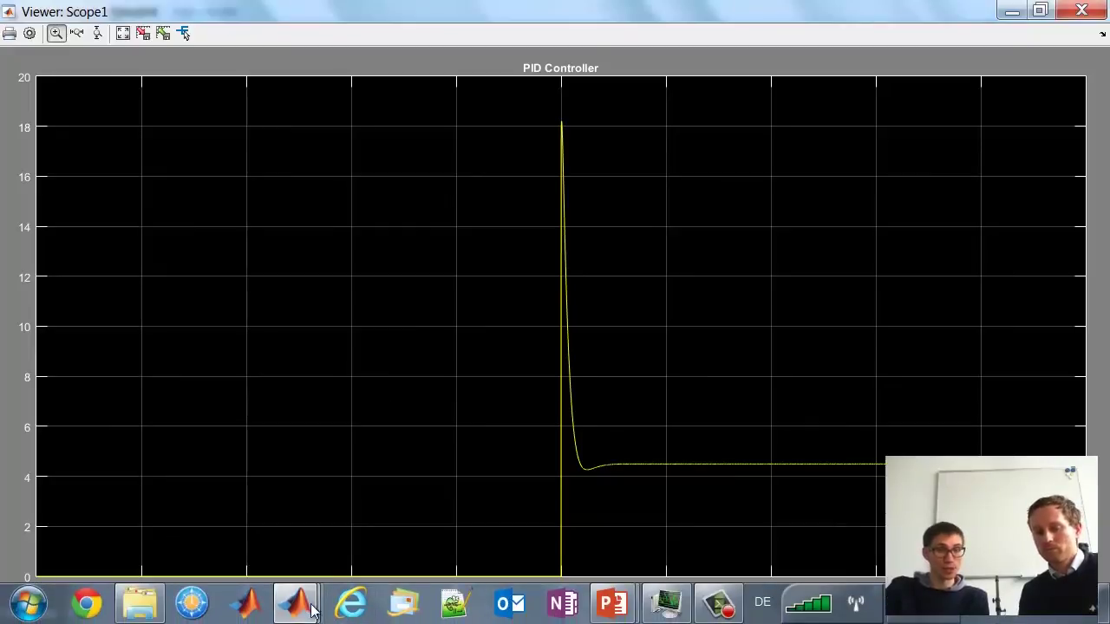
Switch to the Response Optimization window and start a new Signal Bound requirement that constrains the signal to be <= the bound.
mouse_move(297, 600)
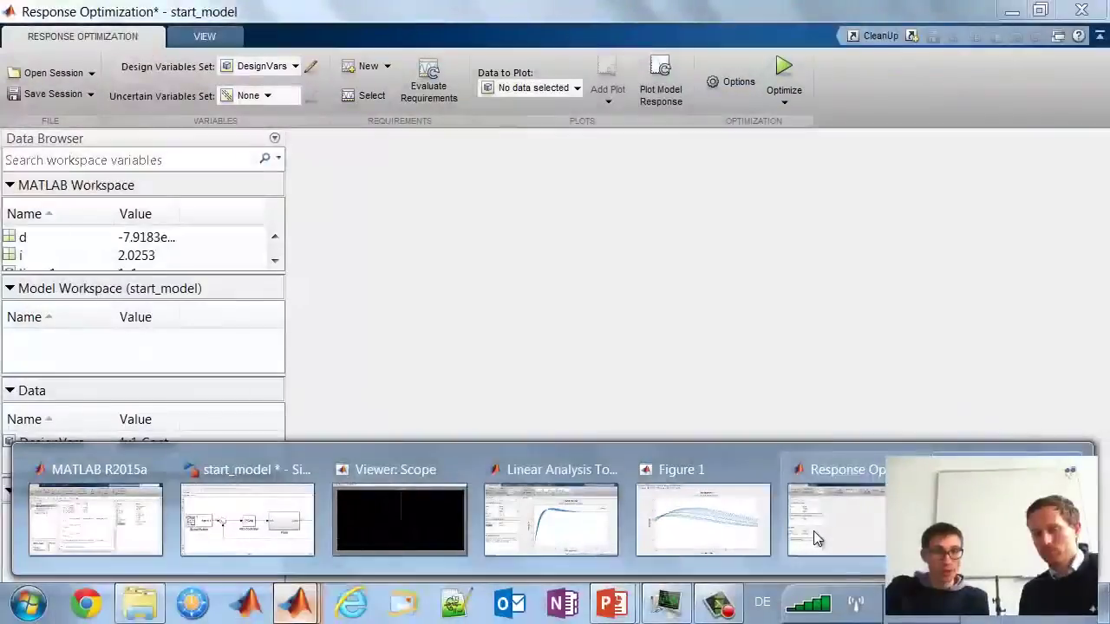
click(815, 533)
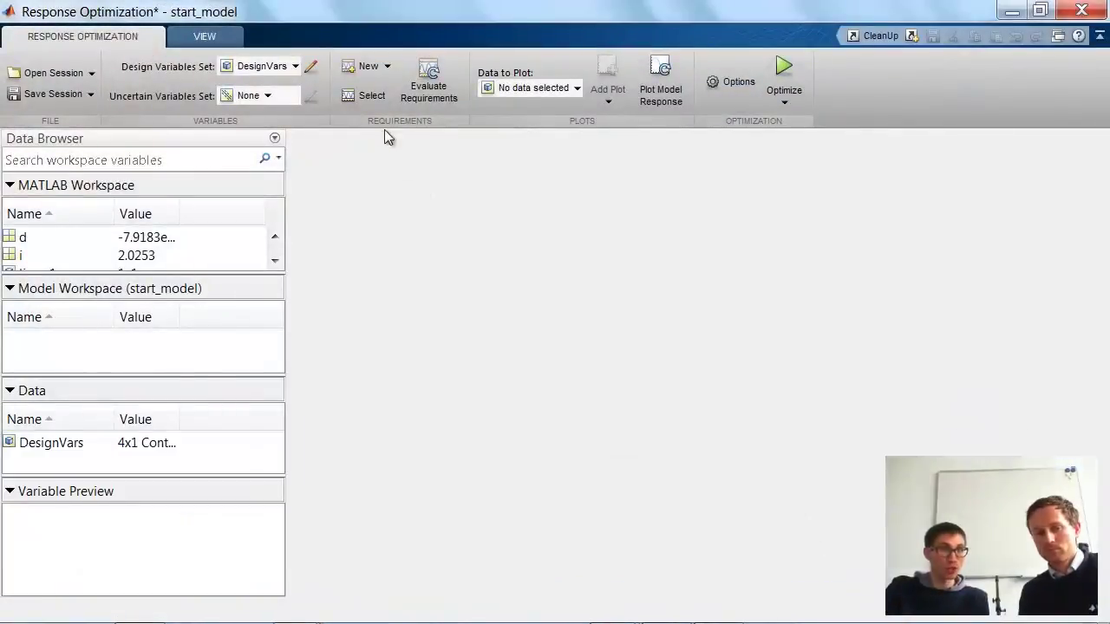
click(385, 68)
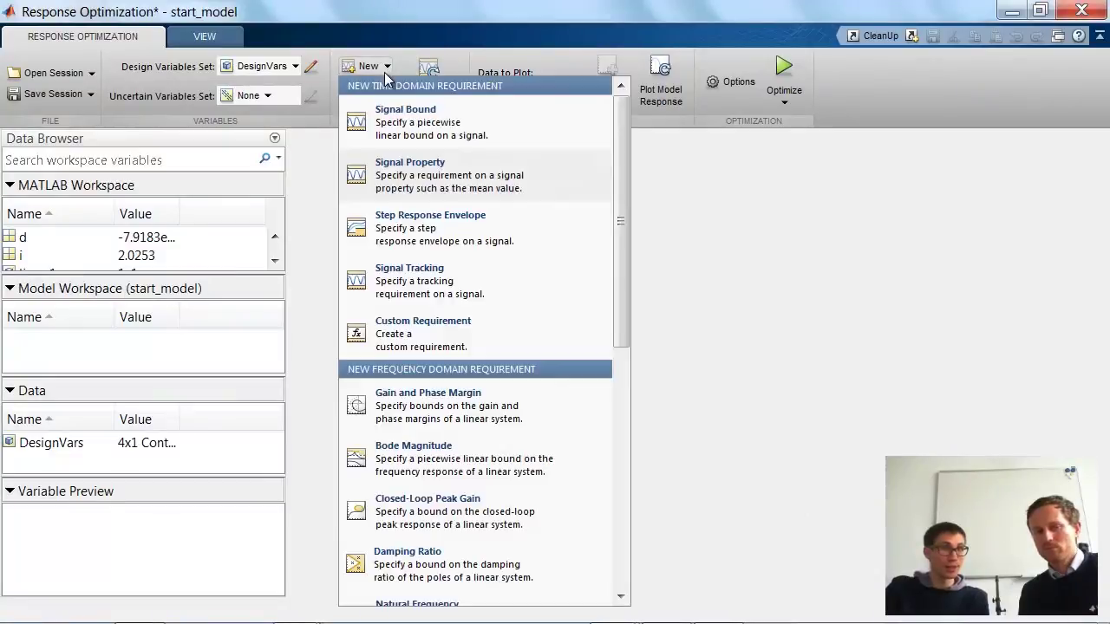
click(410, 111)
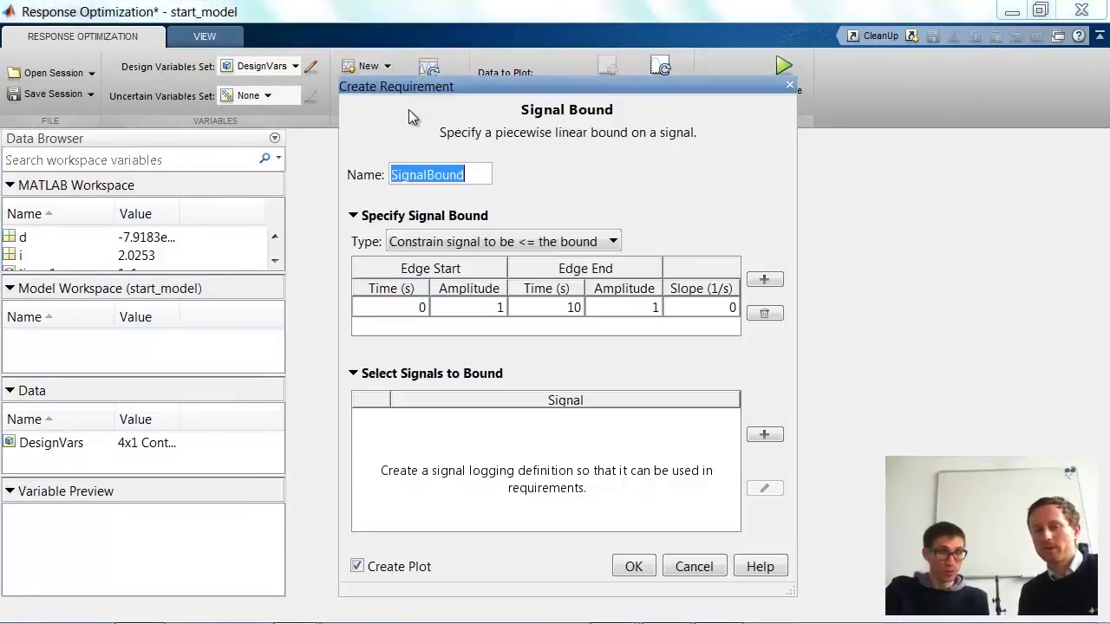
click(533, 243)
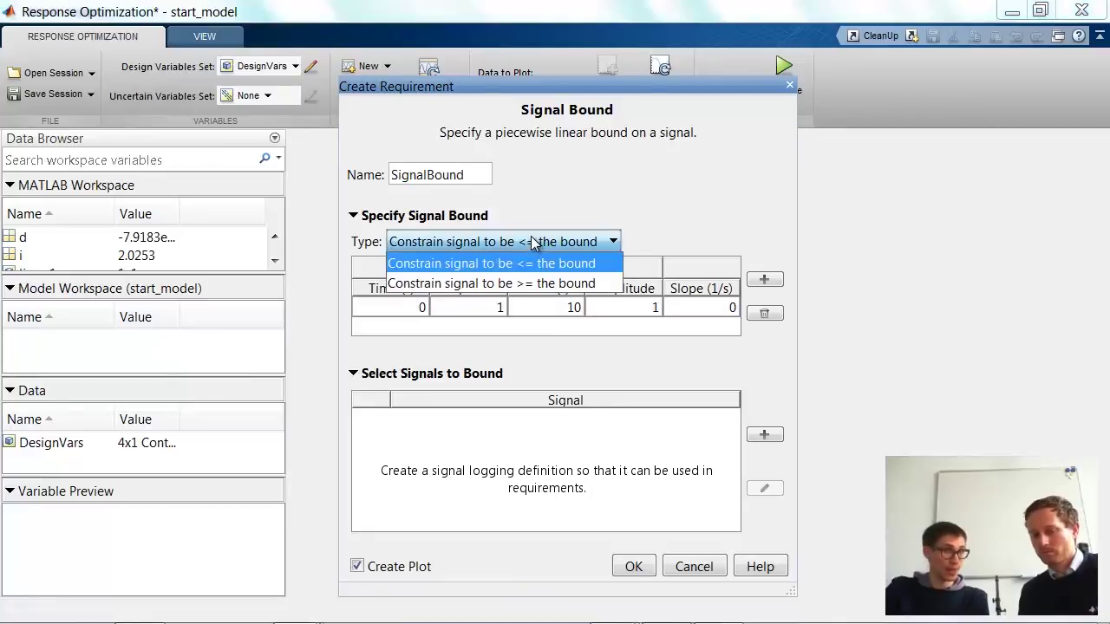
click(532, 242)
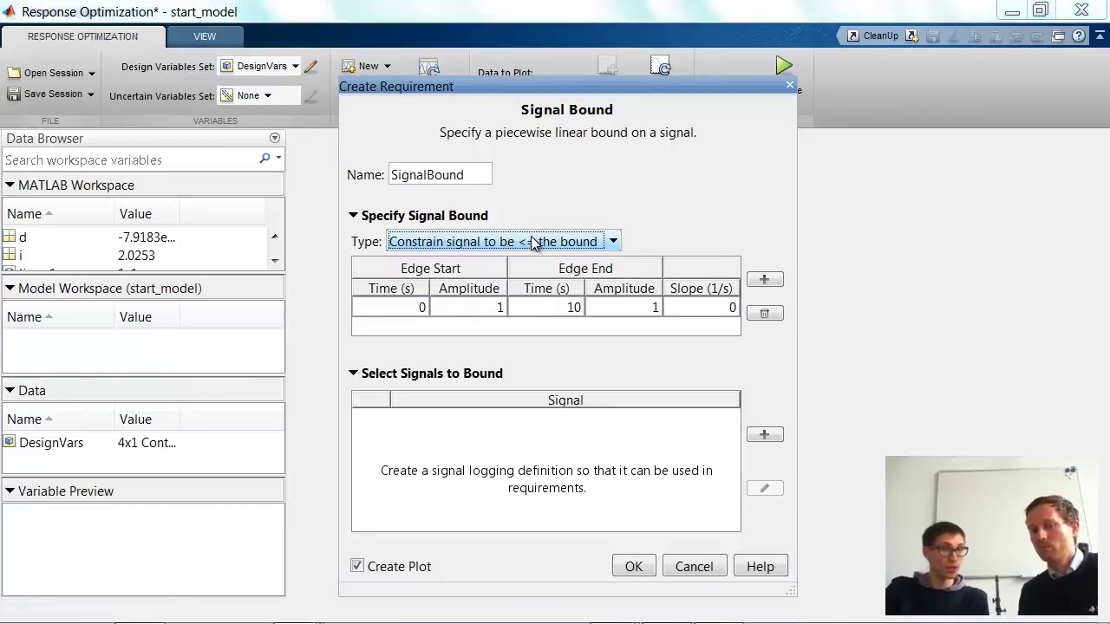
Set the bound's edge start amplitude to 15 and try to set its edge end amplitude to 15 as well.
double_click(480, 309)
drag(497, 310, 422, 295)
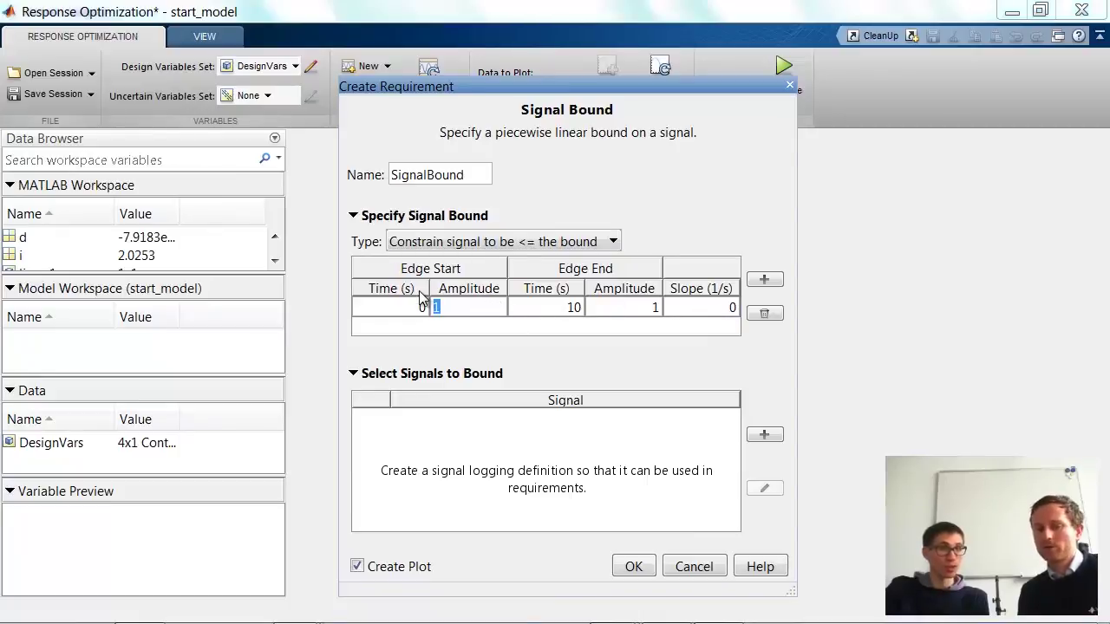
text(15)
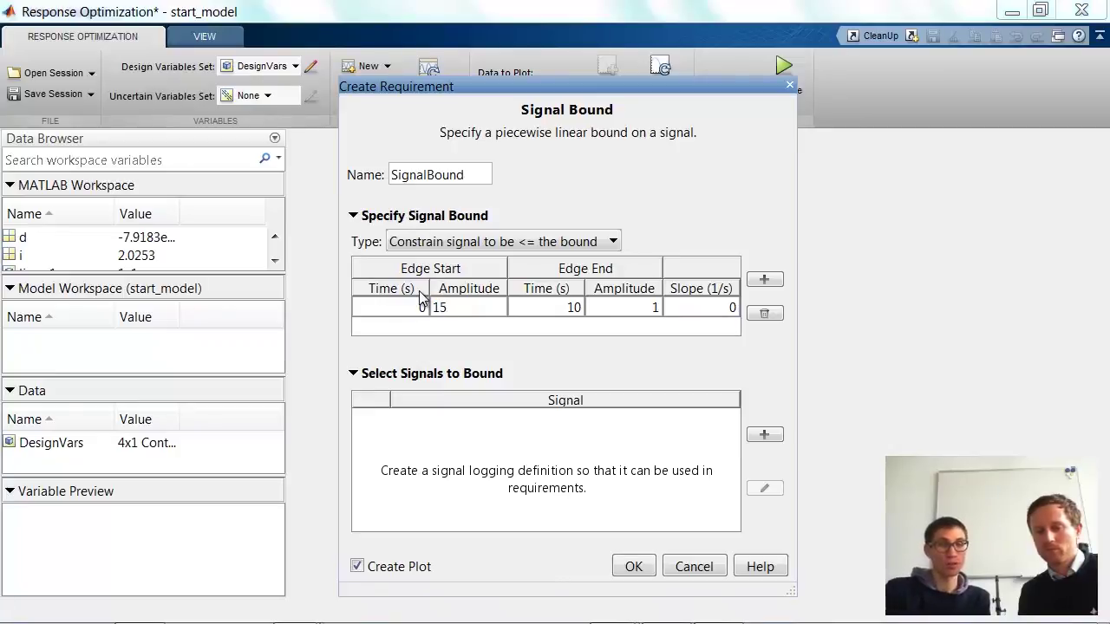
double_click(622, 314)
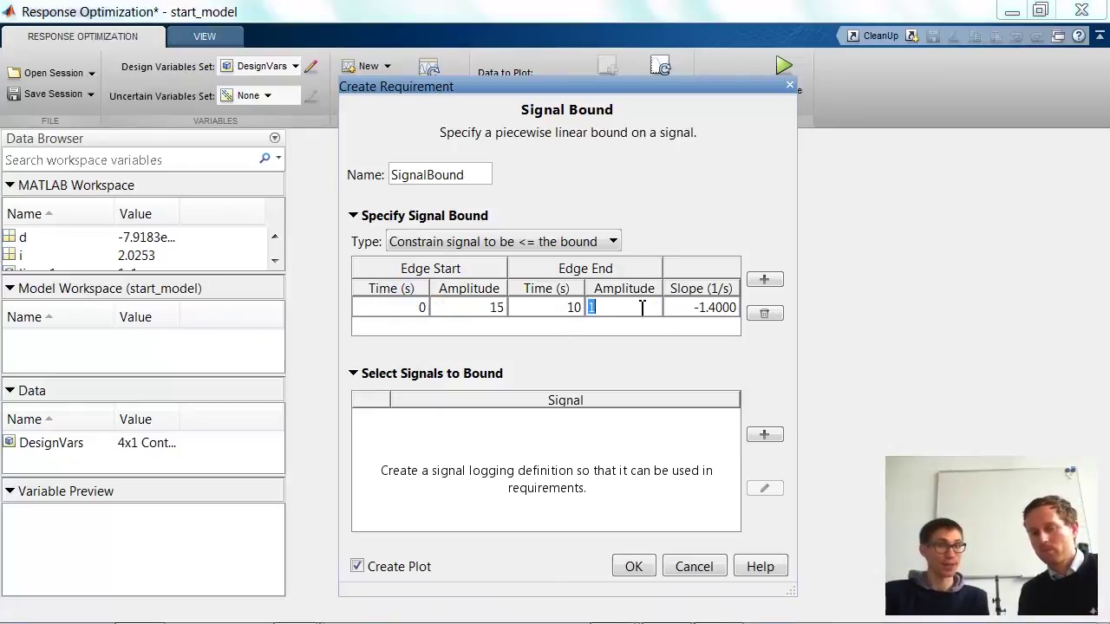
text(15)
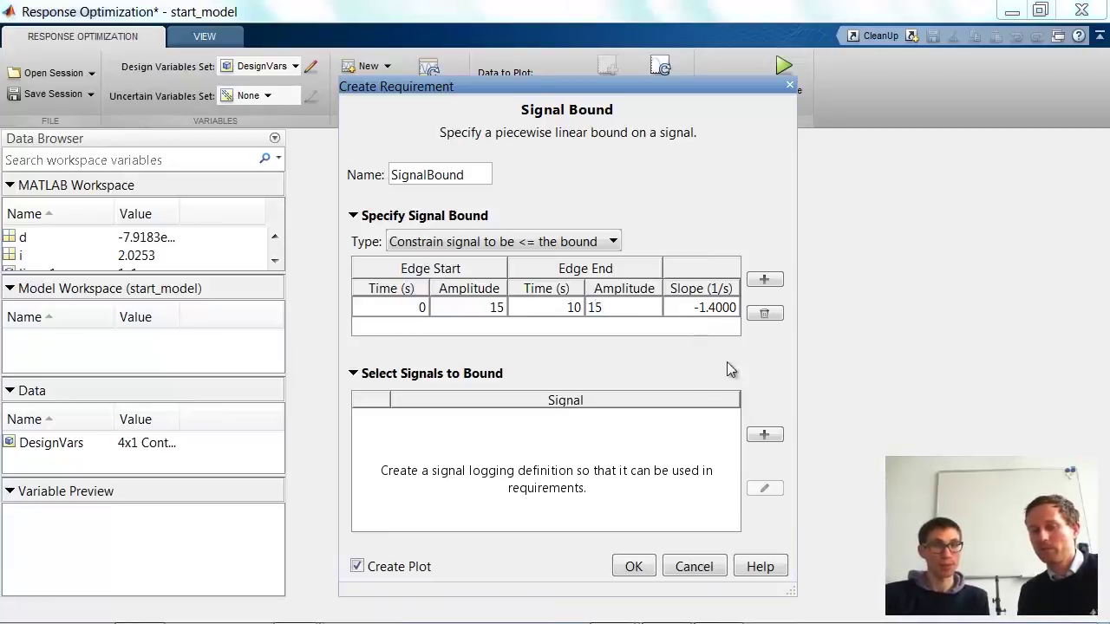
double_click(704, 308)
double_click(551, 310)
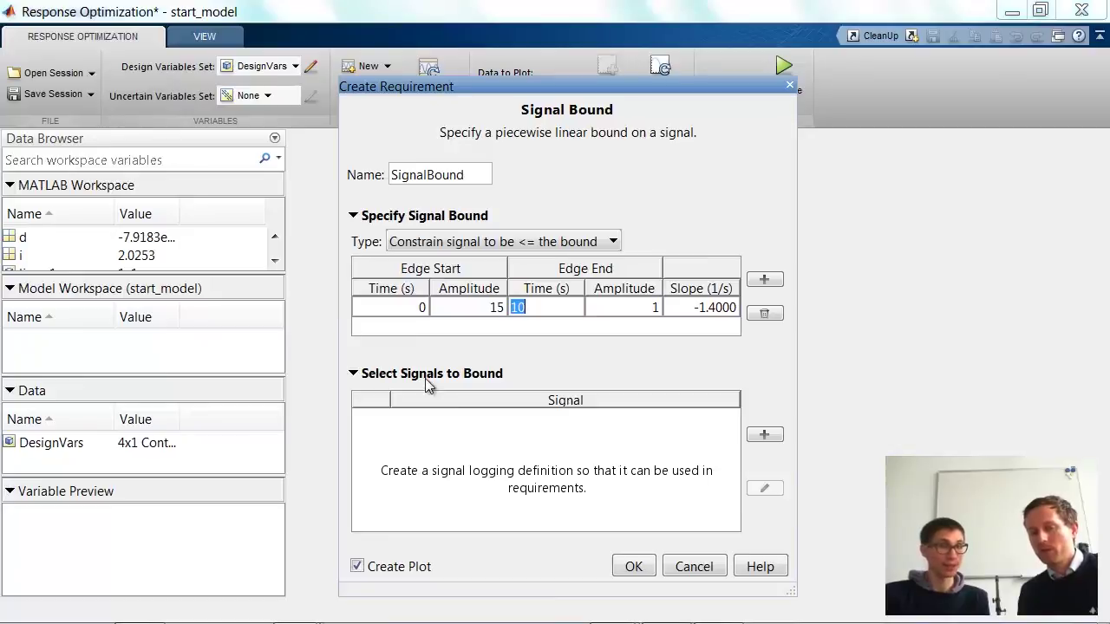
Add the PID Controller output signal selected in start_model as signal set Sig, and create the SignalBound requirement with its plot.
click(764, 434)
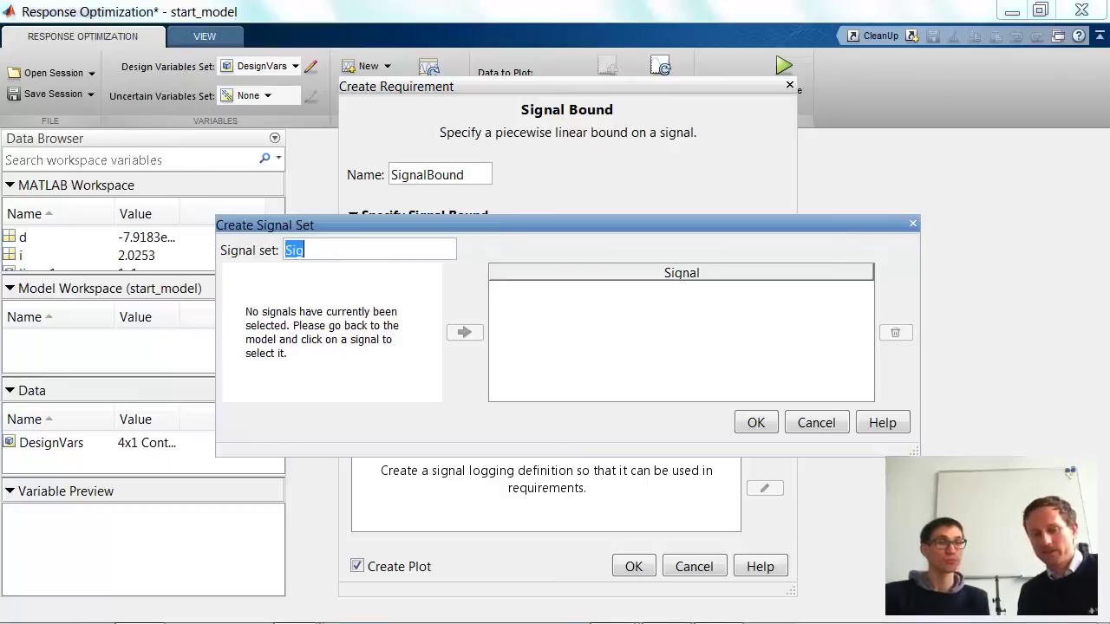
click(294, 604)
click(251, 541)
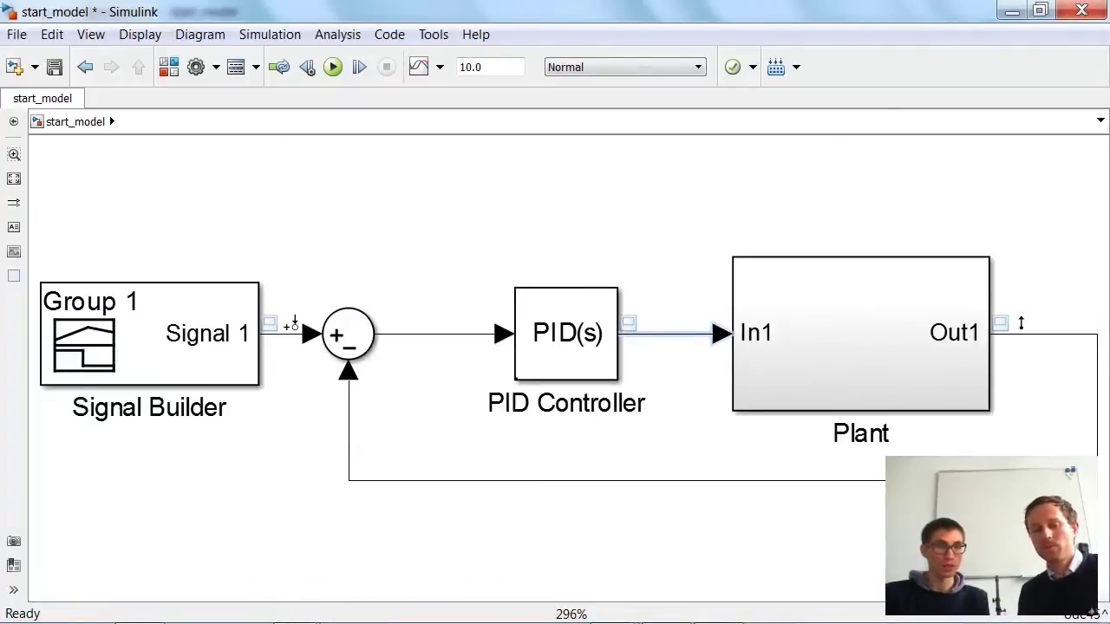
click(295, 604)
click(834, 524)
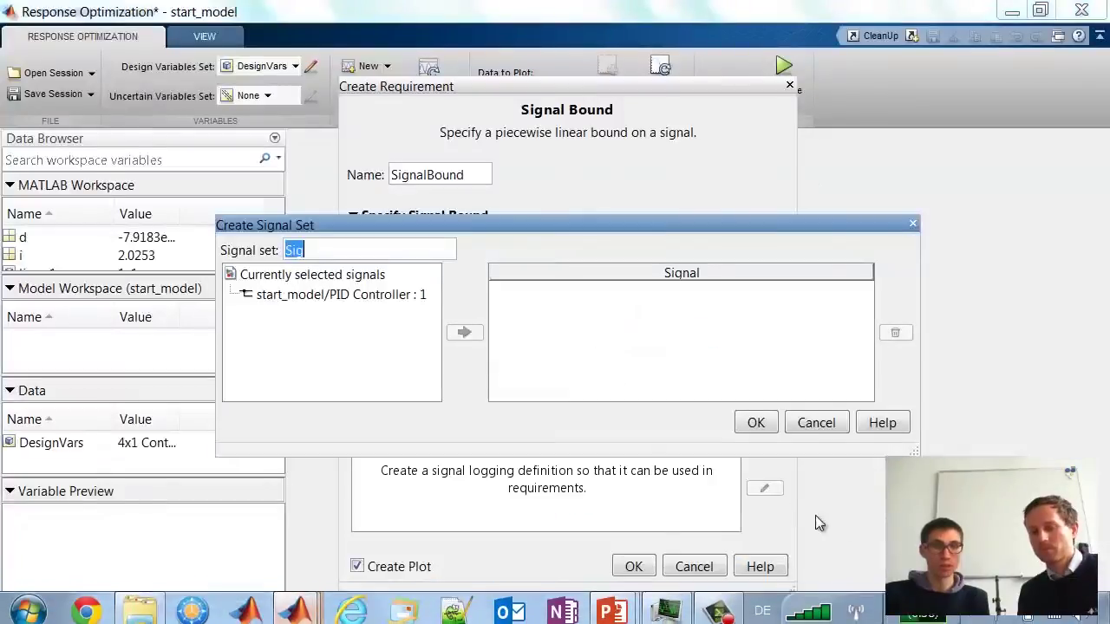
click(364, 297)
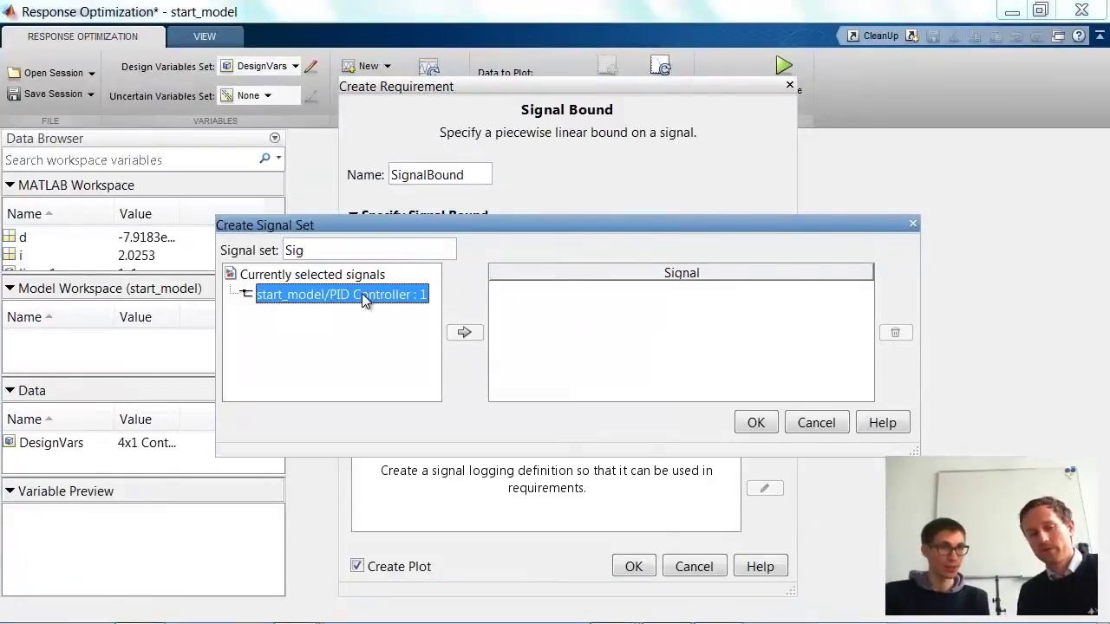
click(464, 332)
click(755, 423)
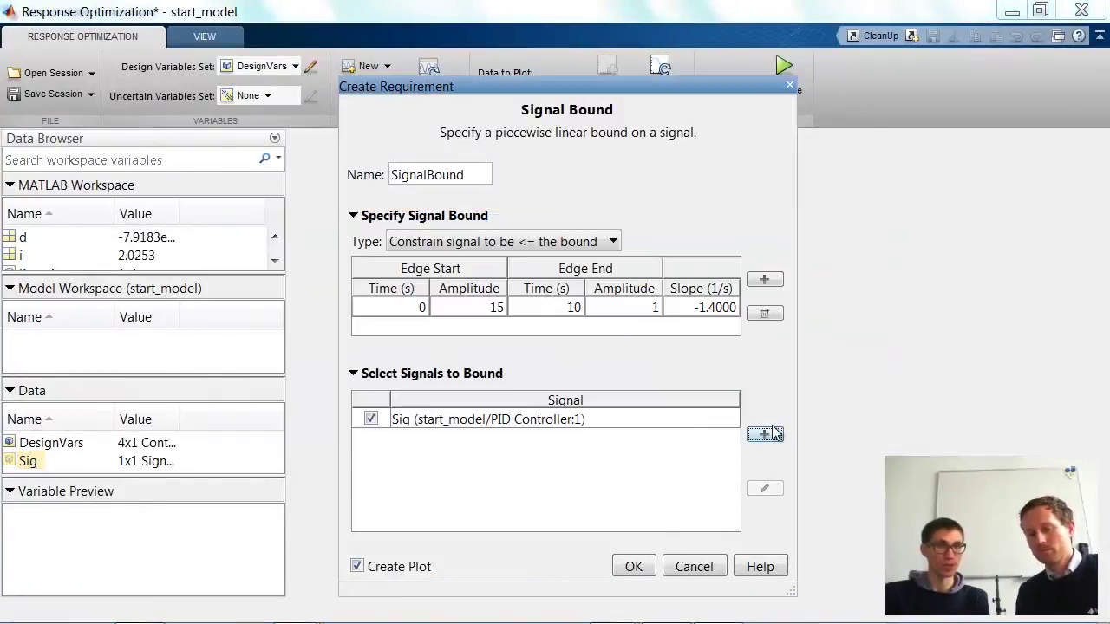
click(634, 568)
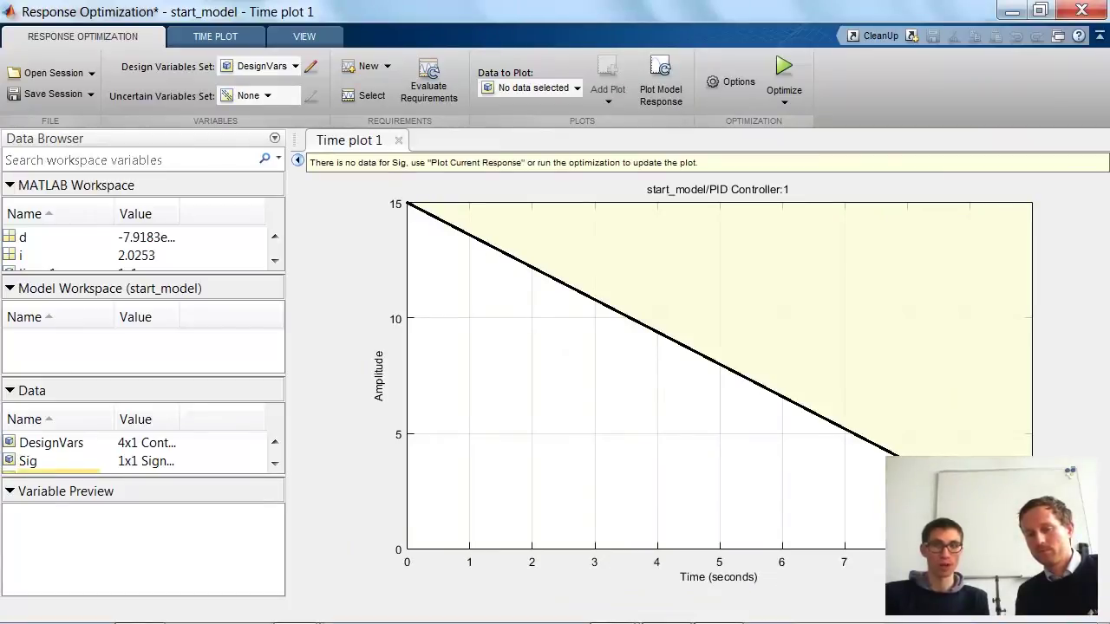
Edit the plotted upper limit so its edge end amplitude is 15, and close the design requirement editor.
double_click(407, 204)
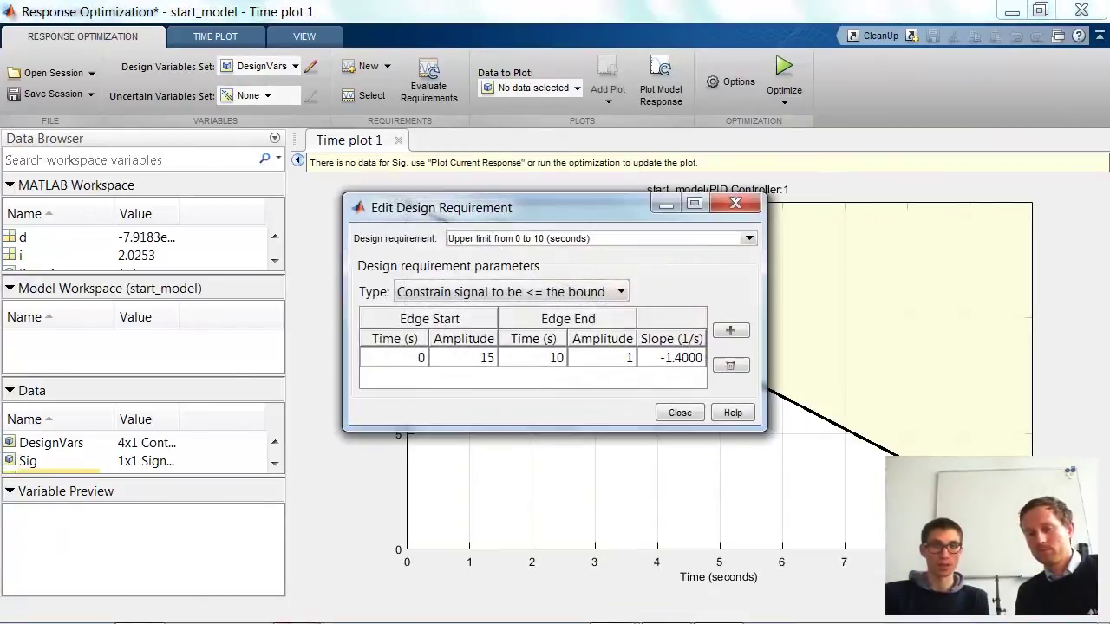
double_click(618, 357)
text(15)
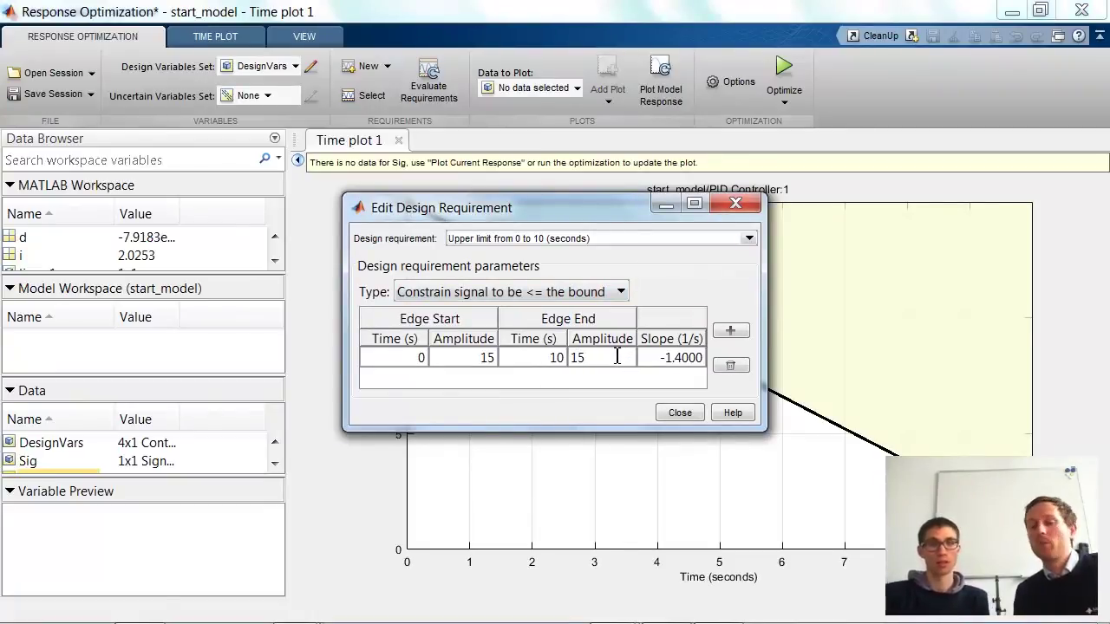
click(680, 414)
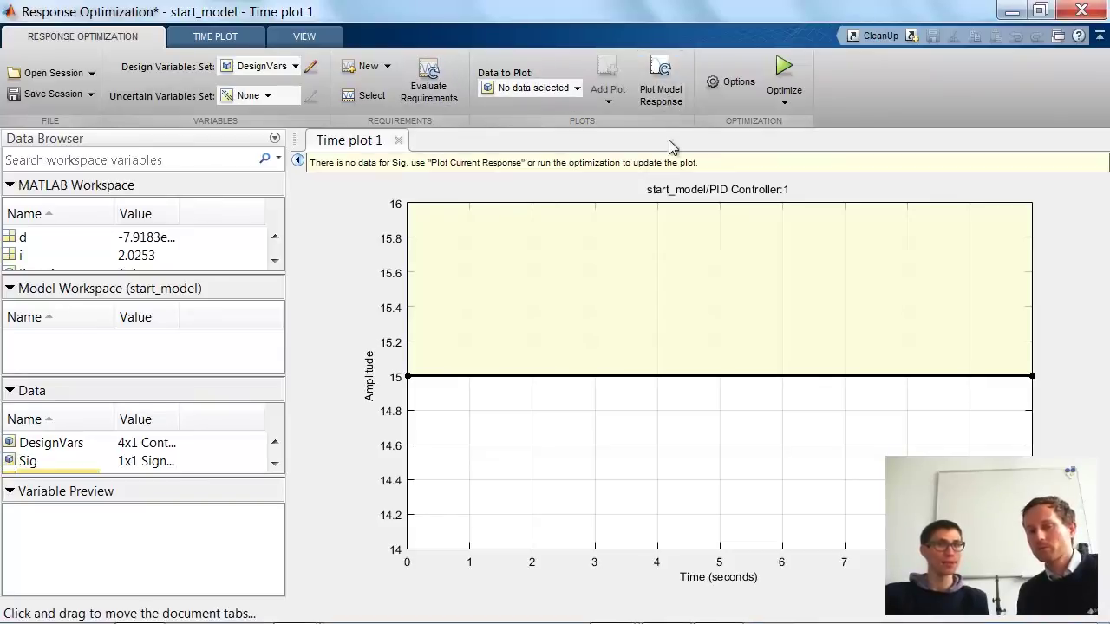
Plot the current model response against the bound, run the optimization, and close the progress report.
click(667, 95)
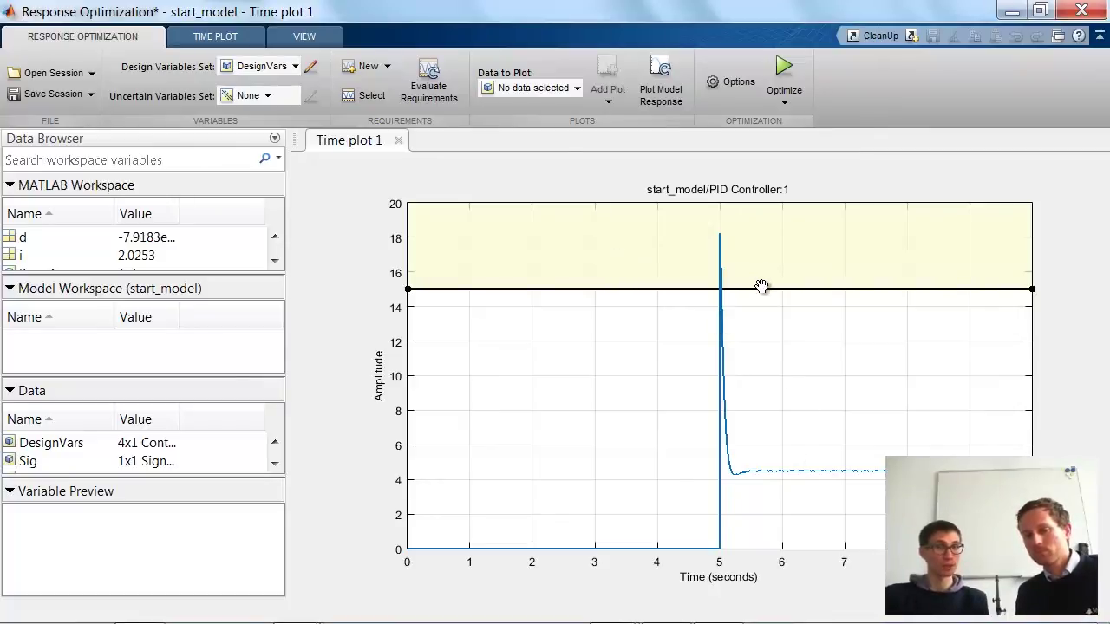
click(780, 69)
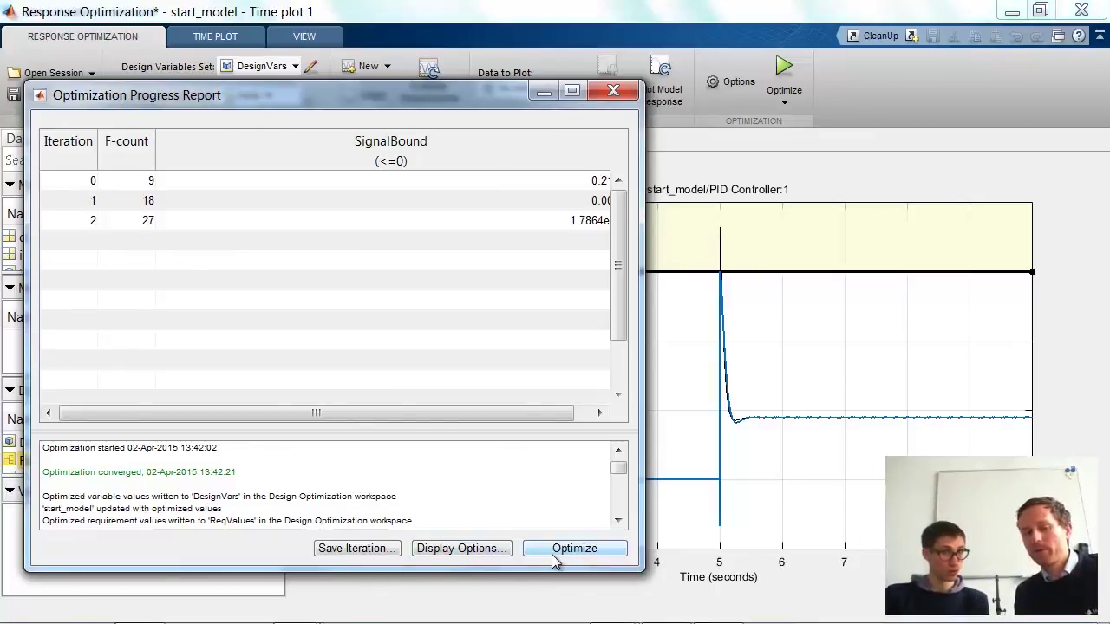
click(618, 97)
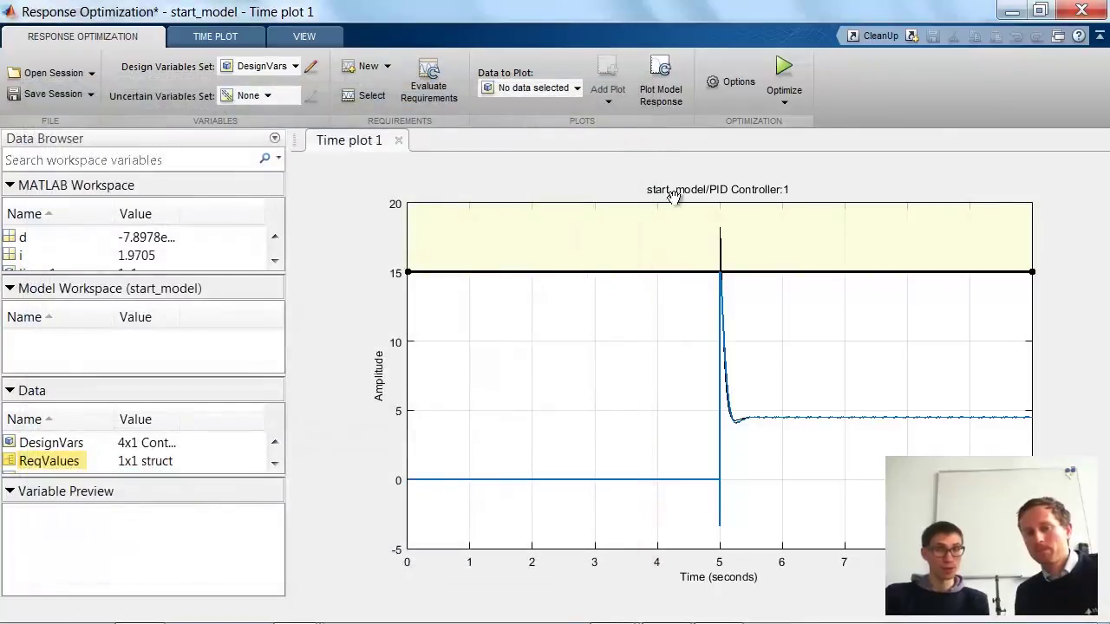
right_click(769, 319)
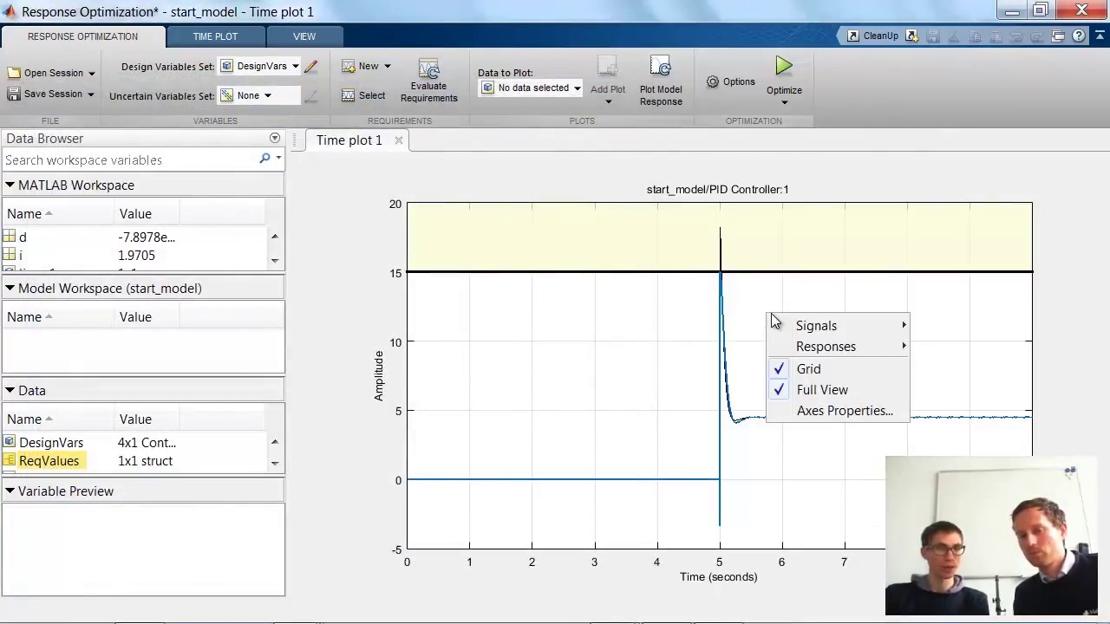
click(679, 303)
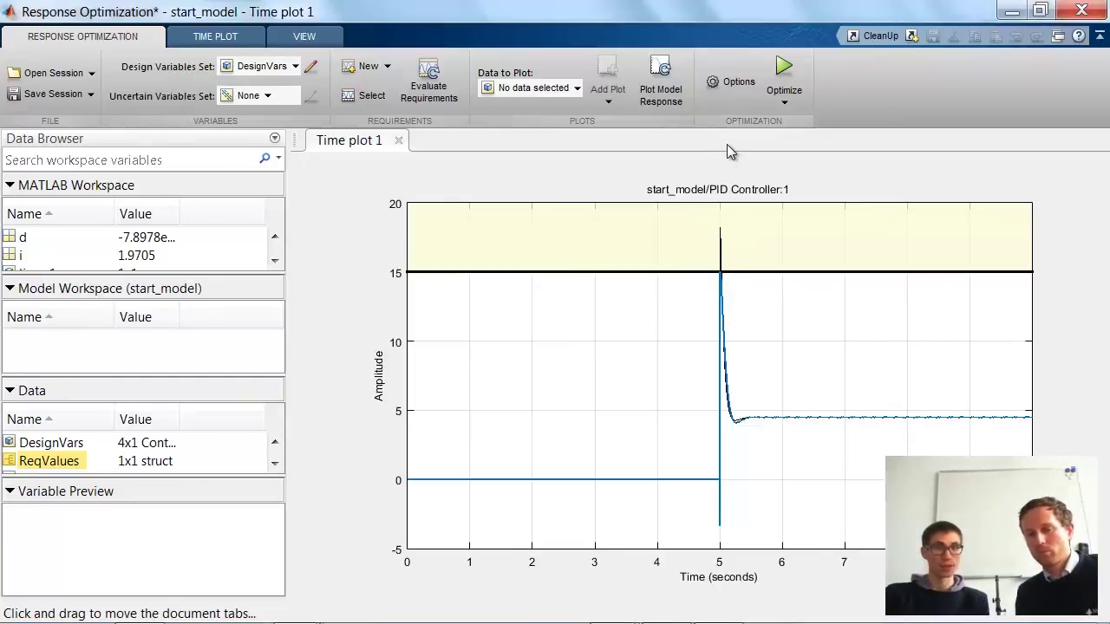
Switch to the start_model window, rerun the simulation, and autoscale the PID Controller output viewer to examine the optimized signal.
mouse_move(308, 620)
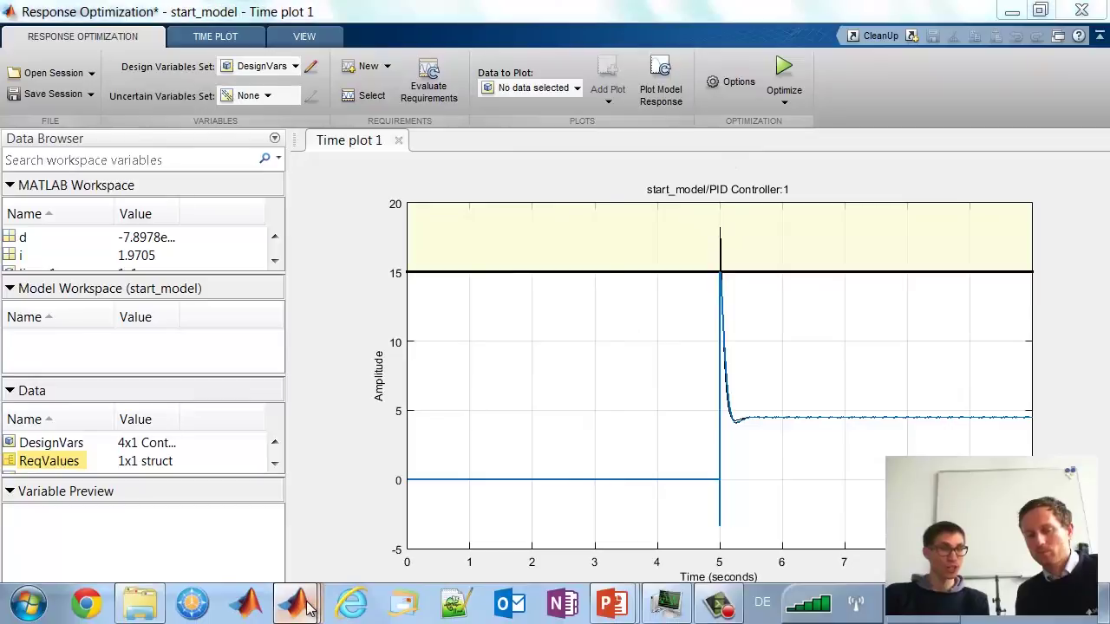
mouse_move(295, 598)
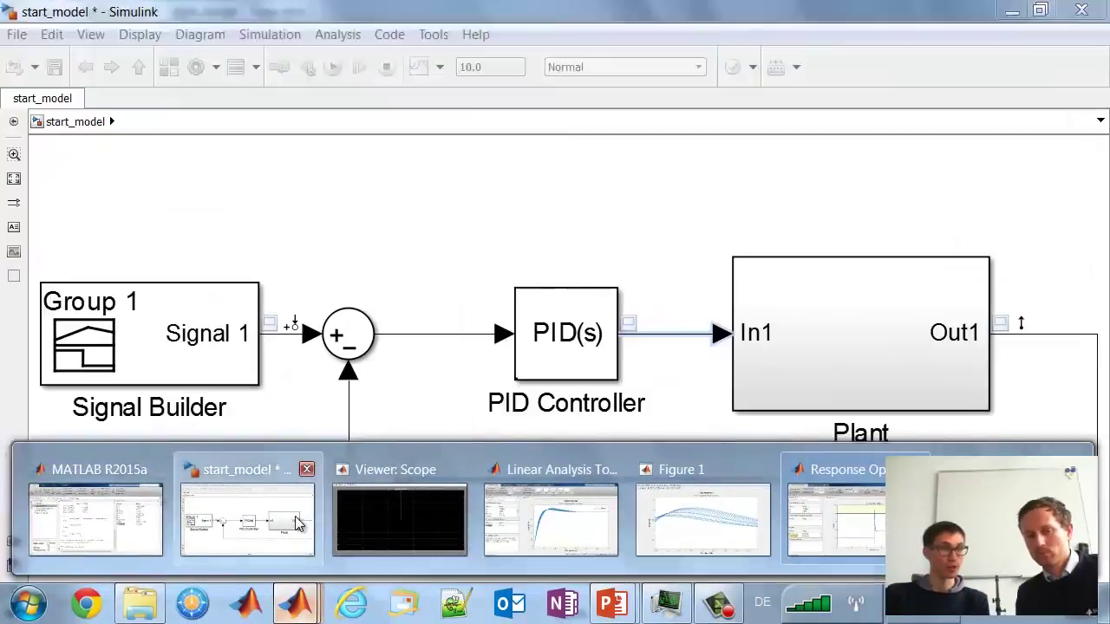
click(298, 523)
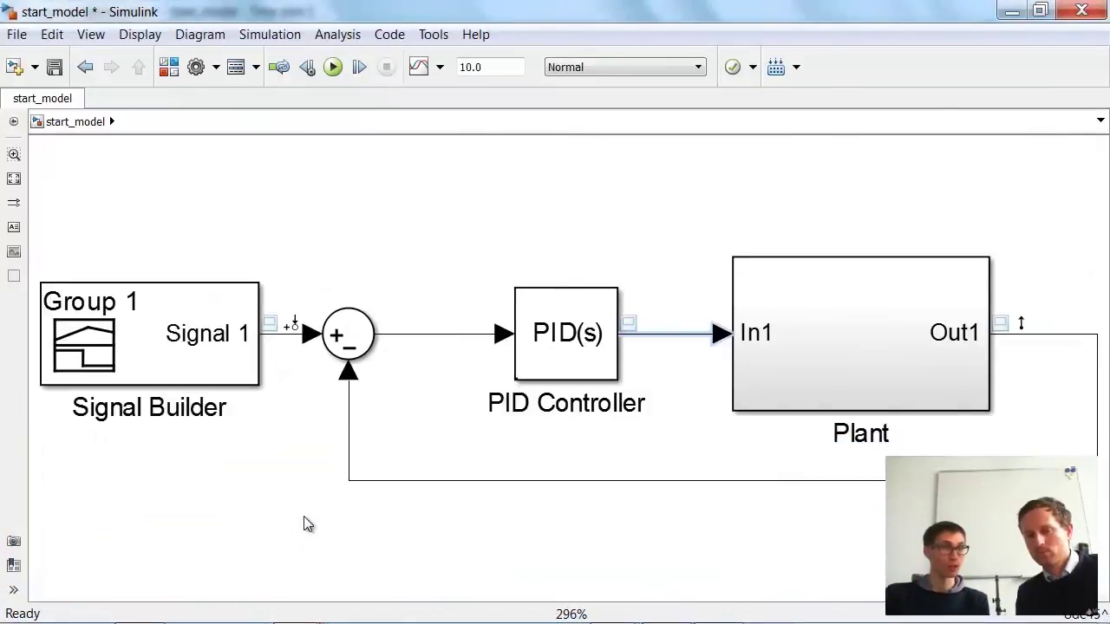
click(334, 68)
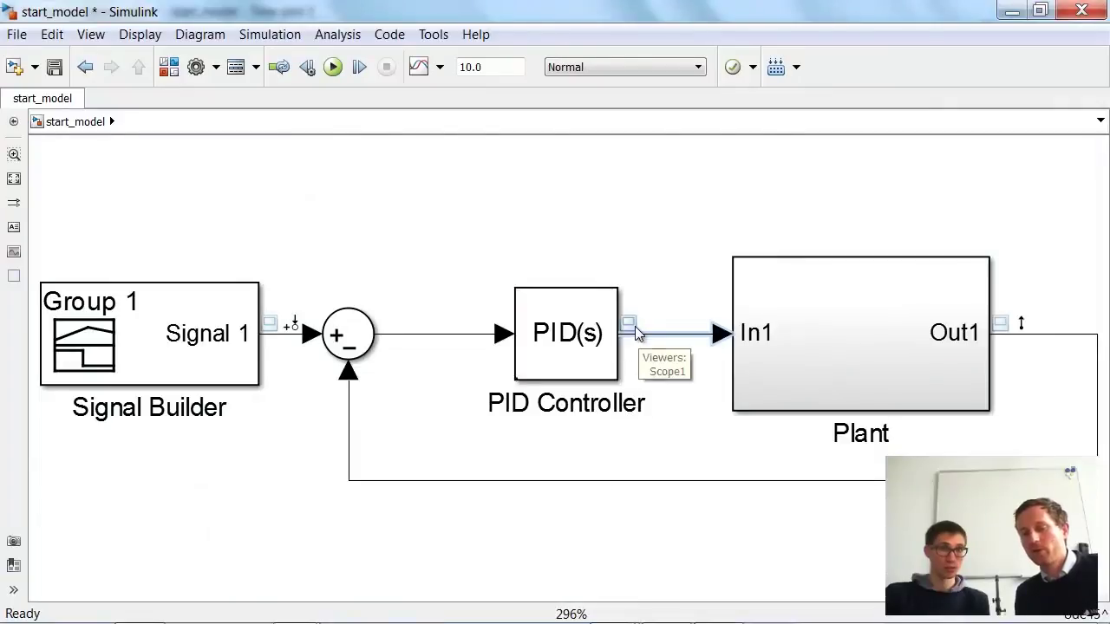
double_click(634, 327)
click(633, 327)
click(123, 33)
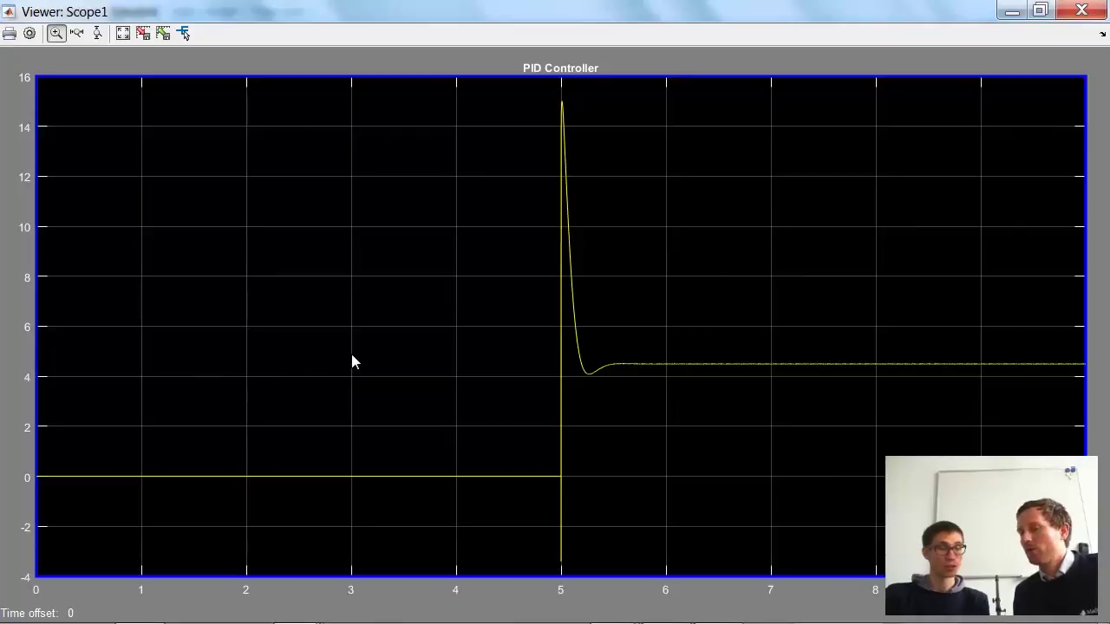
Minimize this viewer, autoscale the viewer on the Plant output to compare it with the Signal Builder input, and switch to the PowerPoint presentation.
click(1012, 12)
double_click(999, 322)
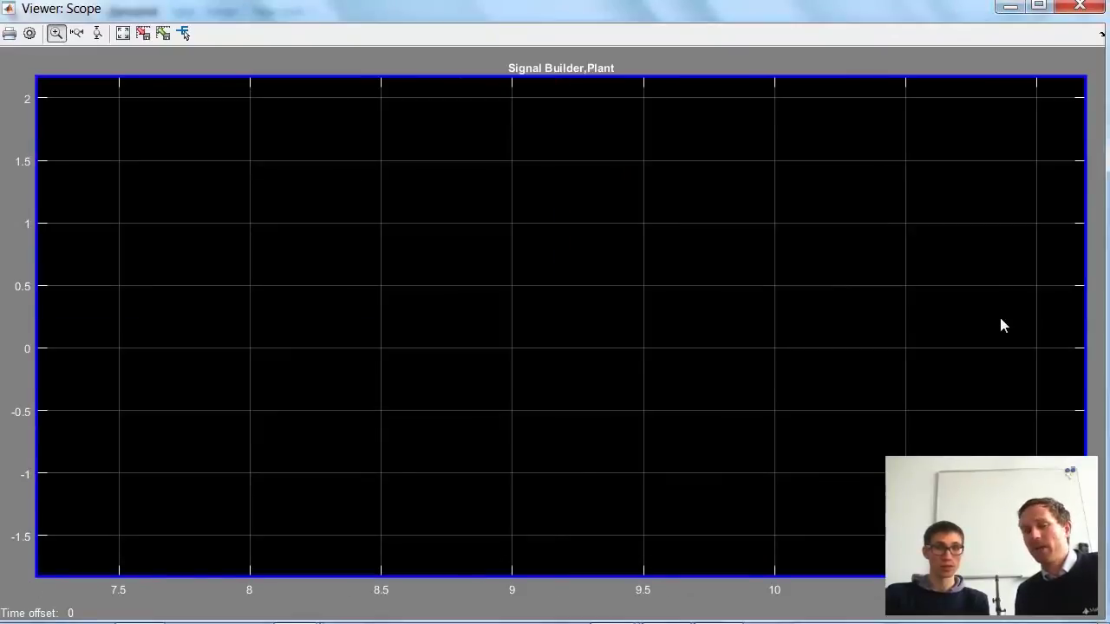
click(123, 33)
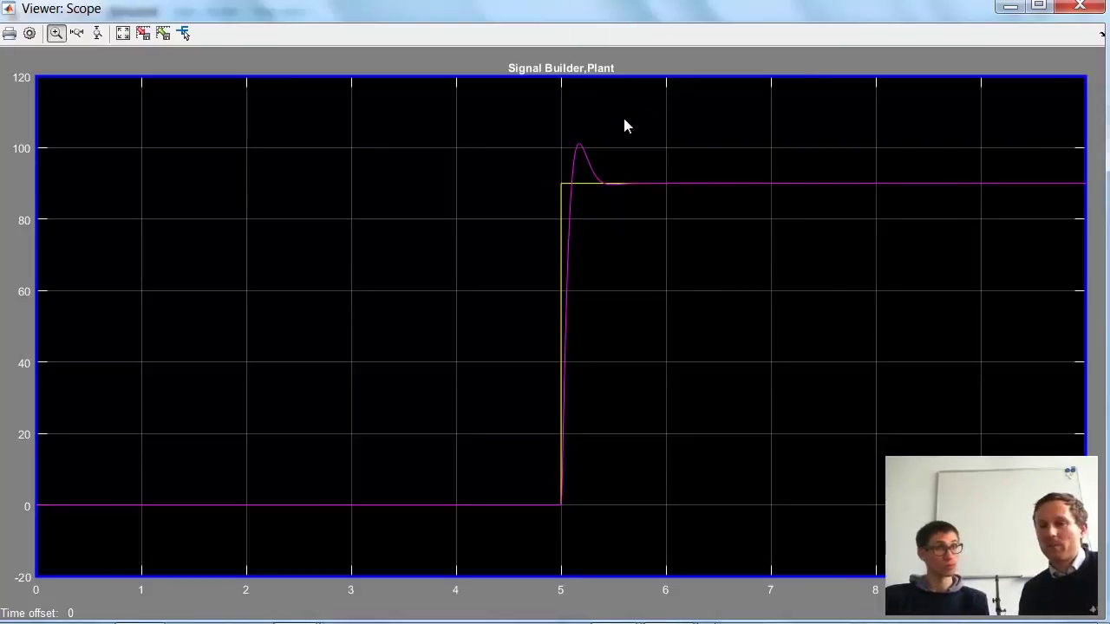
click(612, 602)
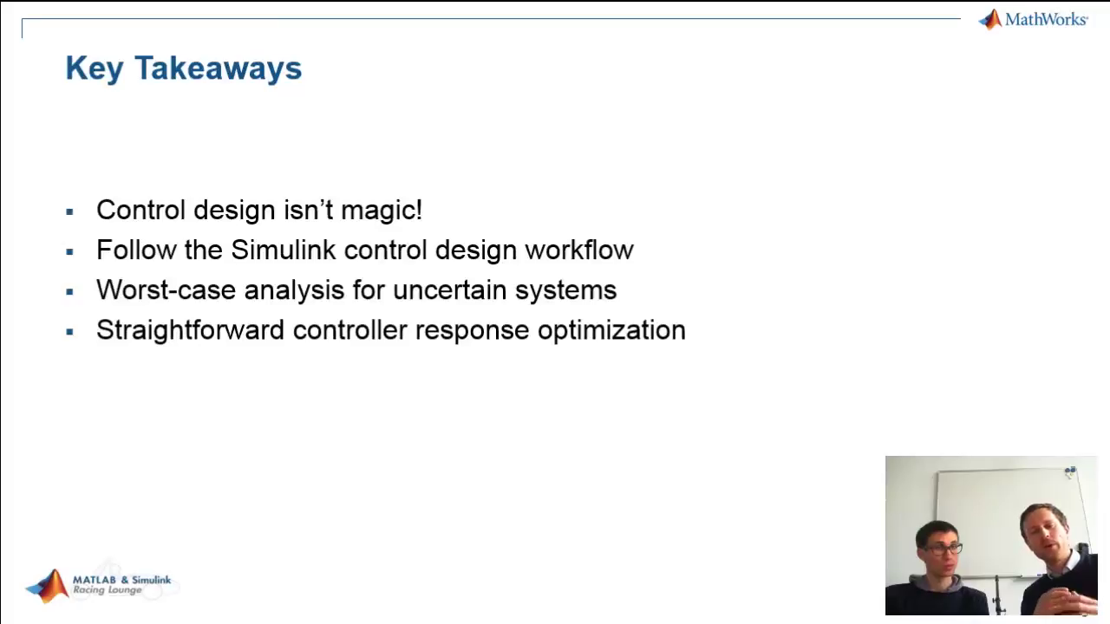